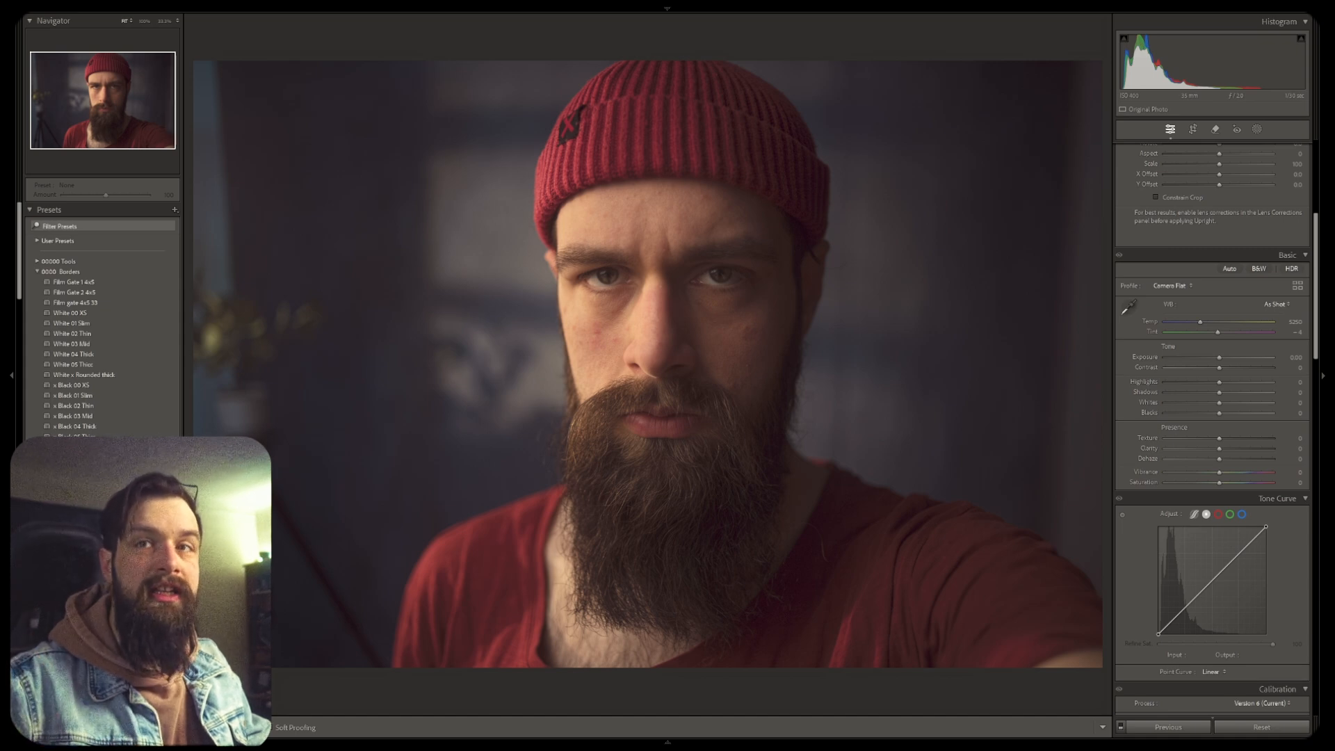
Move to the next photo, set its profile to Adobe Neutral and lower the Contrast slider
{"action": "key", "text": "Right"}
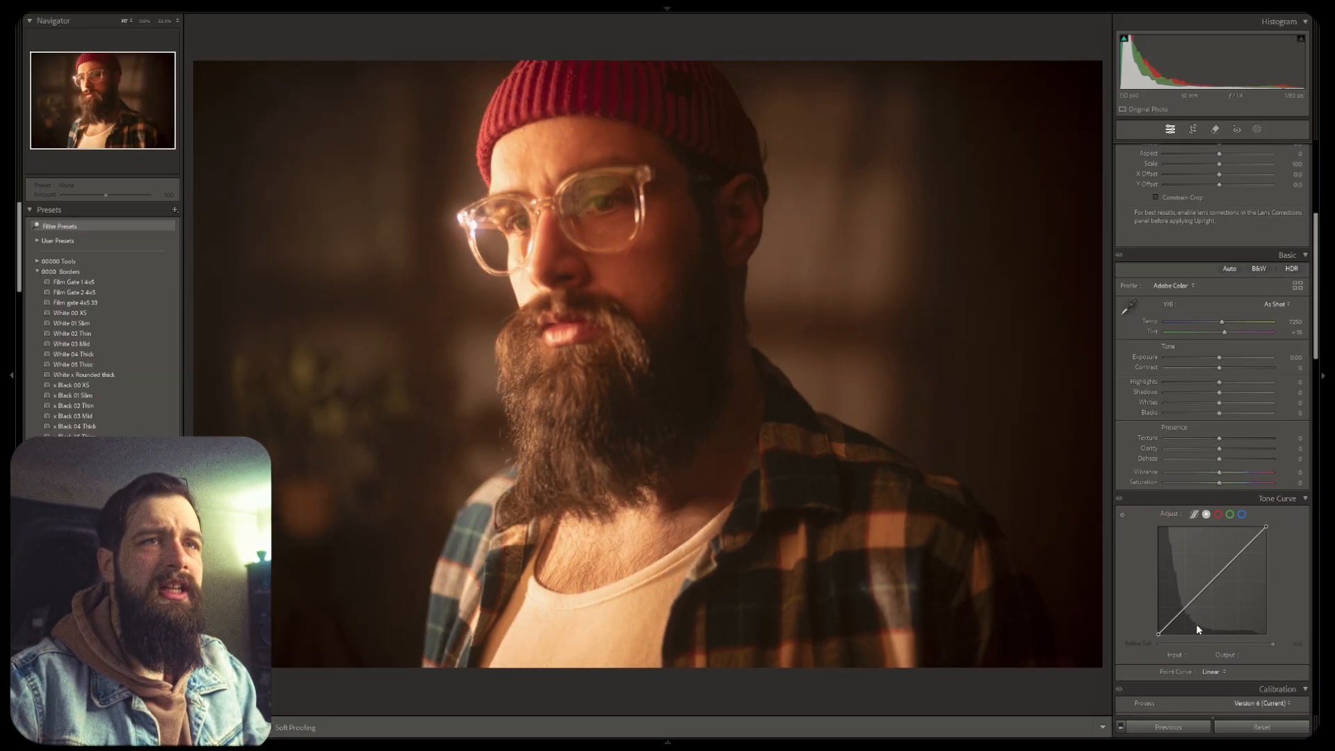
{"action": "left_click", "coordinate": [1192, 286]}
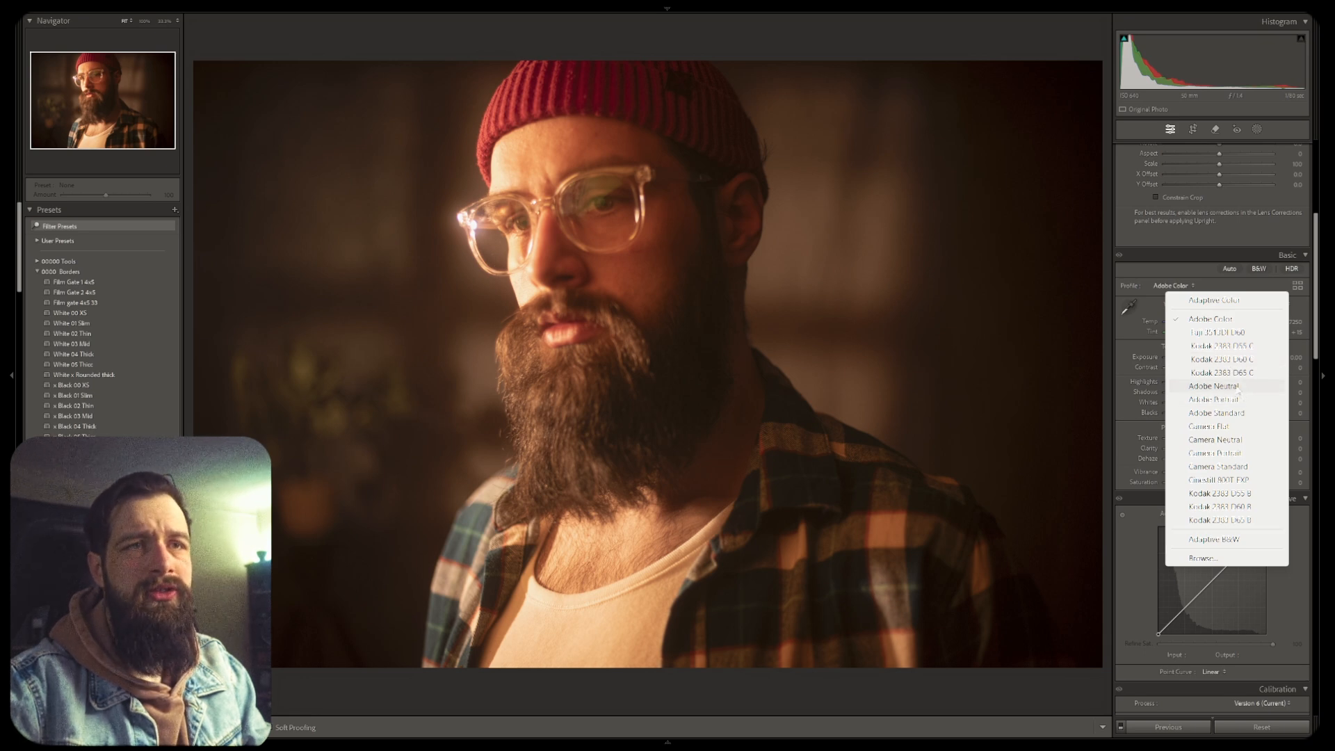
{"action": "left_click", "coordinate": [1237, 388]}
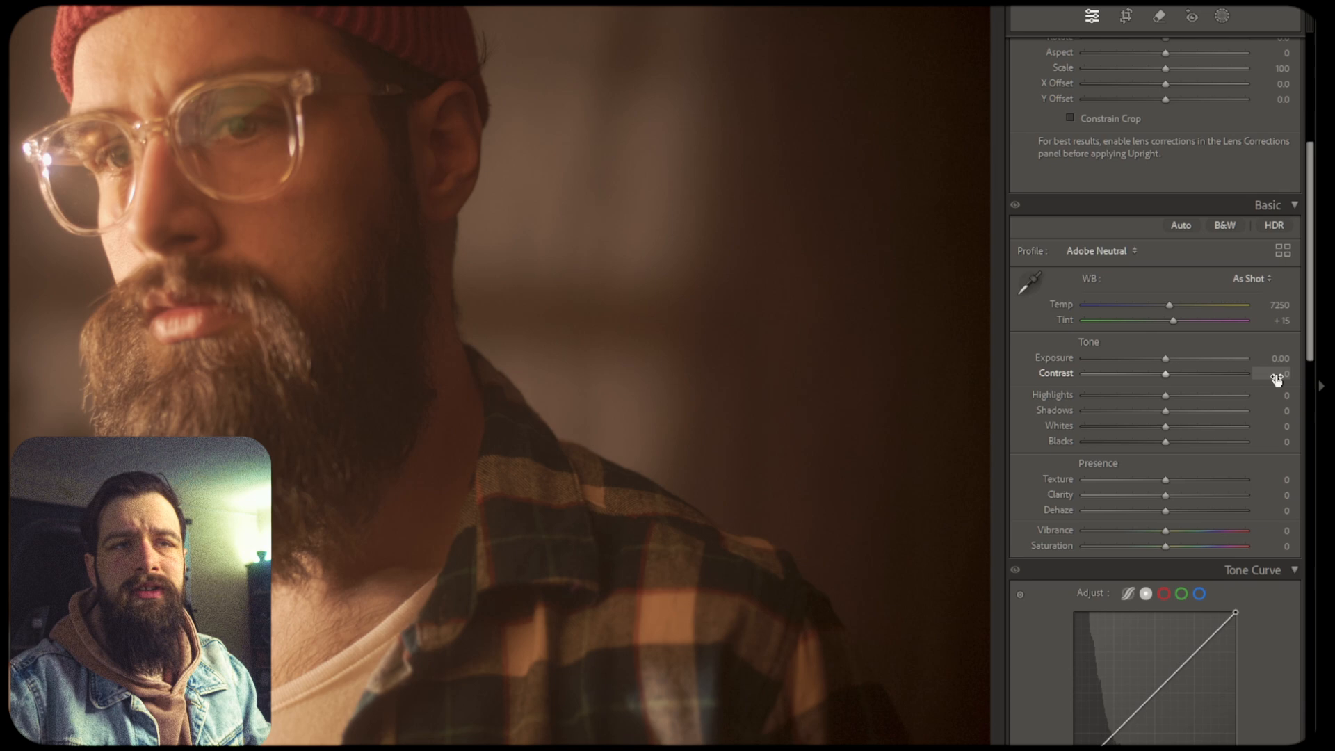
{"action": "left_click_drag", "start_coordinate": [1277, 377], "coordinate": [1246, 377]}
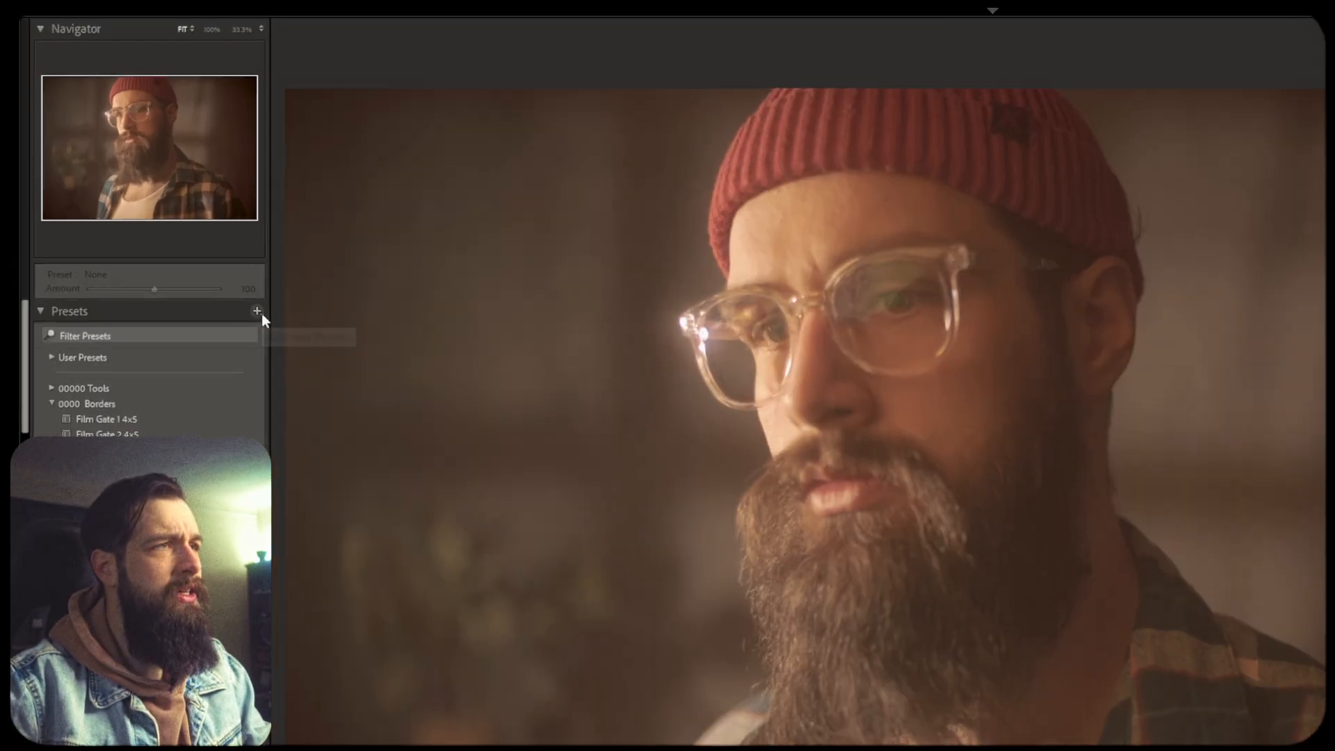
Create a new develop preset that includes only the Treatment & Profile and Contrast settings
{"action": "left_click", "coordinate": [263, 315]}
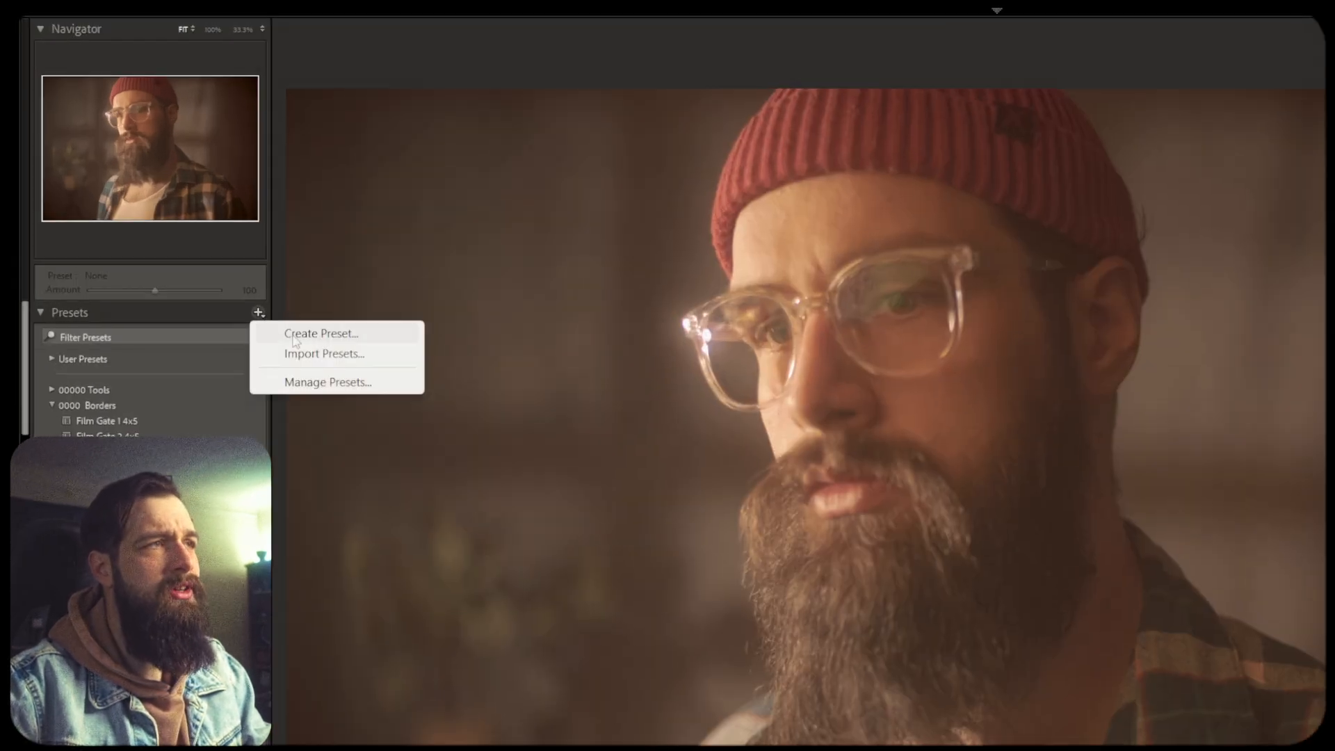
{"action": "left_click", "coordinate": [317, 335]}
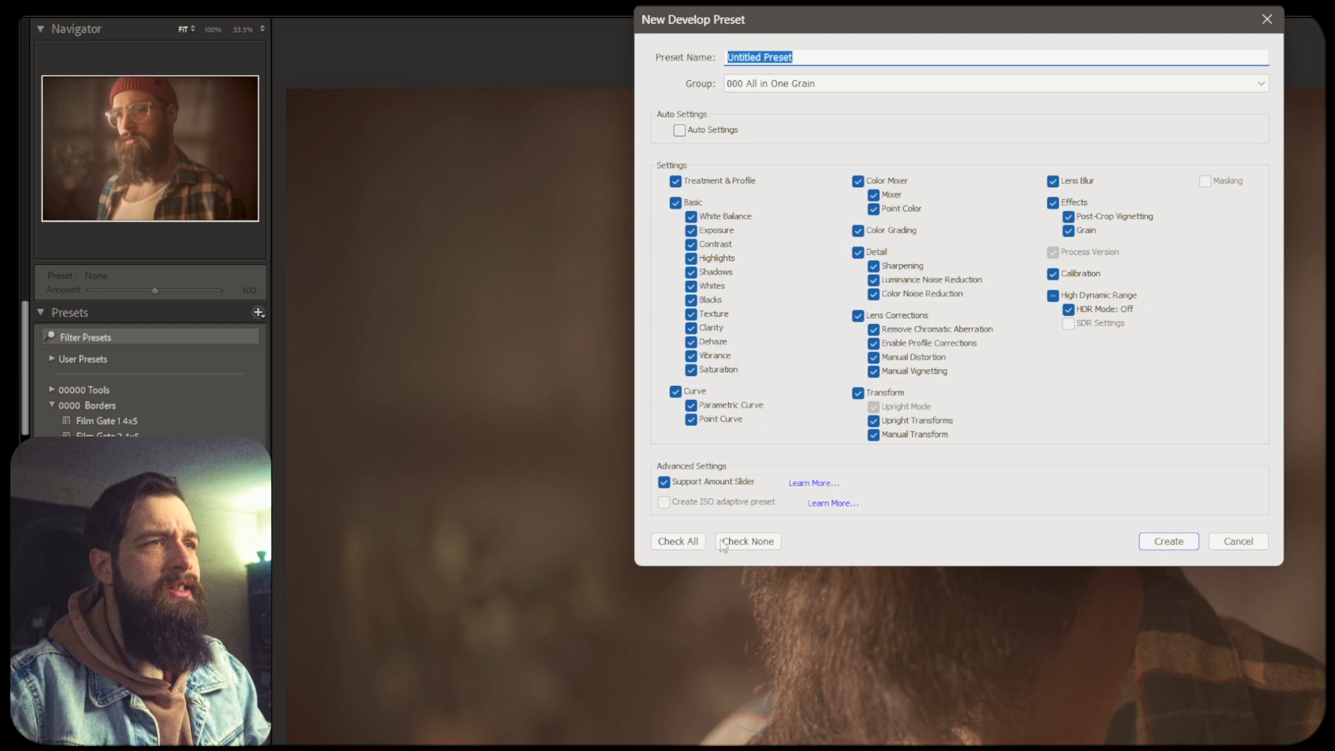
{"action": "left_click", "coordinate": [754, 535]}
{"action": "left_click", "coordinate": [691, 244]}
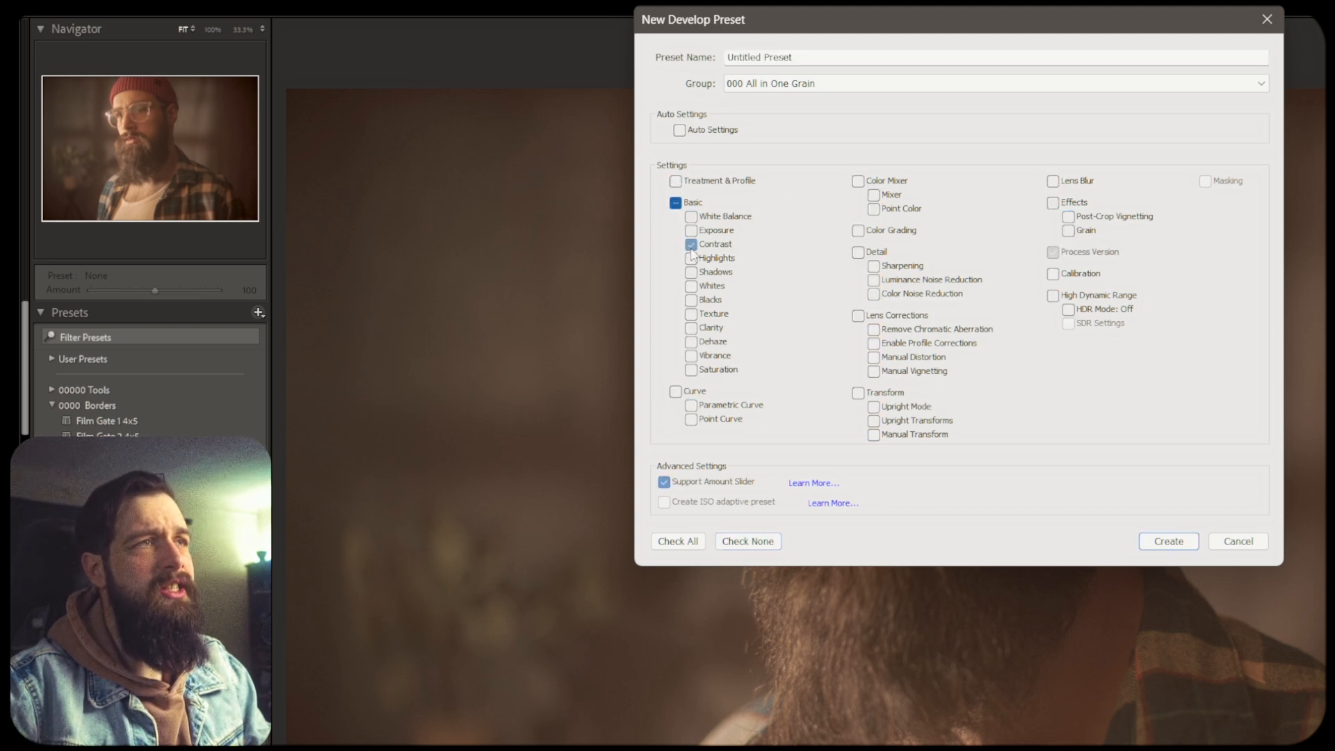
{"action": "left_click", "coordinate": [676, 181]}
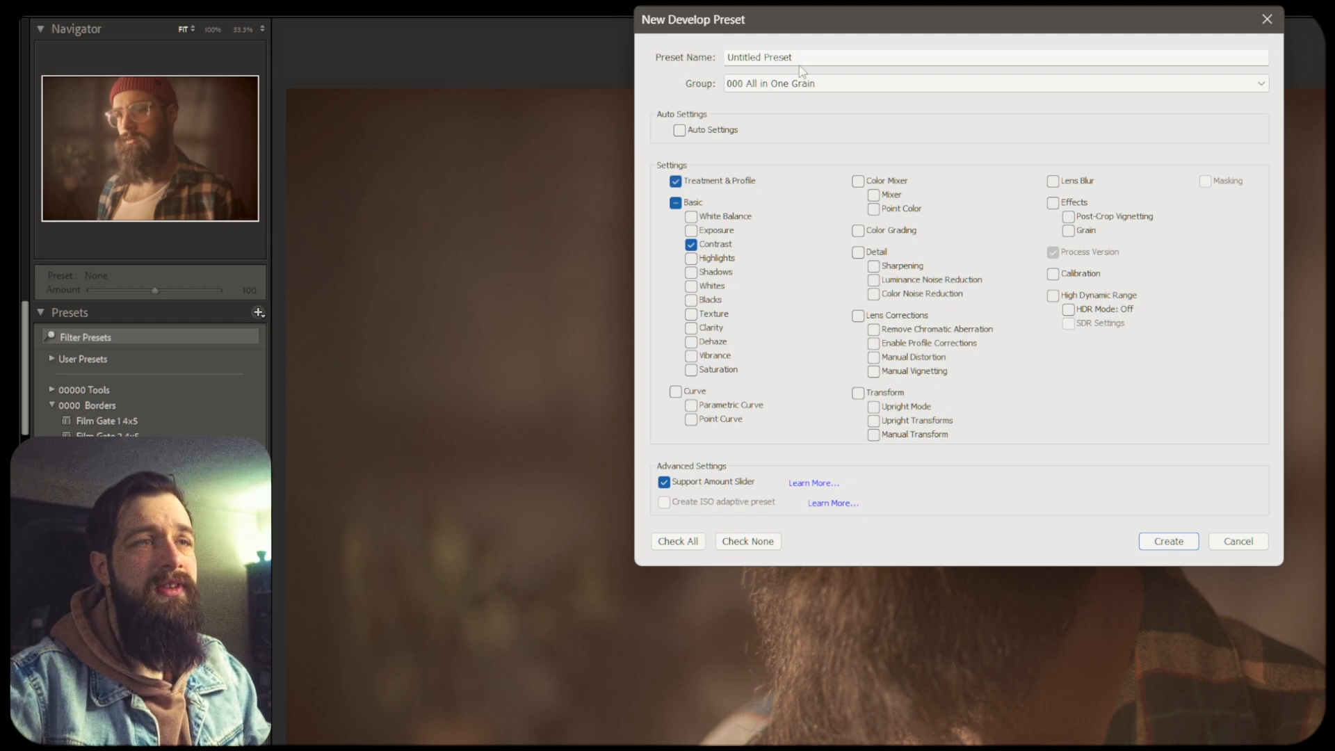
{"action": "left_click", "coordinate": [1163, 546]}
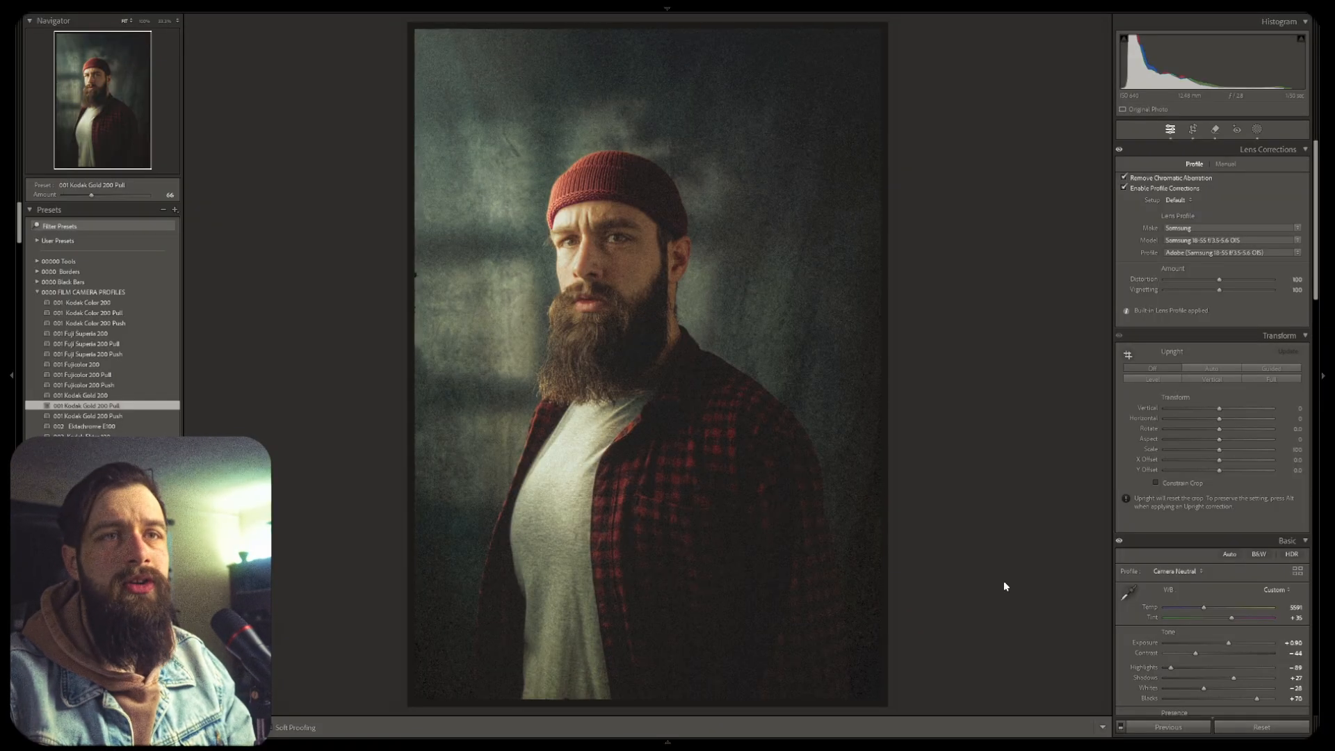
Customize the develop panels to hide the Lens Blur panel
{"action": "scroll", "coordinate": [1173, 334], "scroll_direction": "down", "scroll_amount": 15}
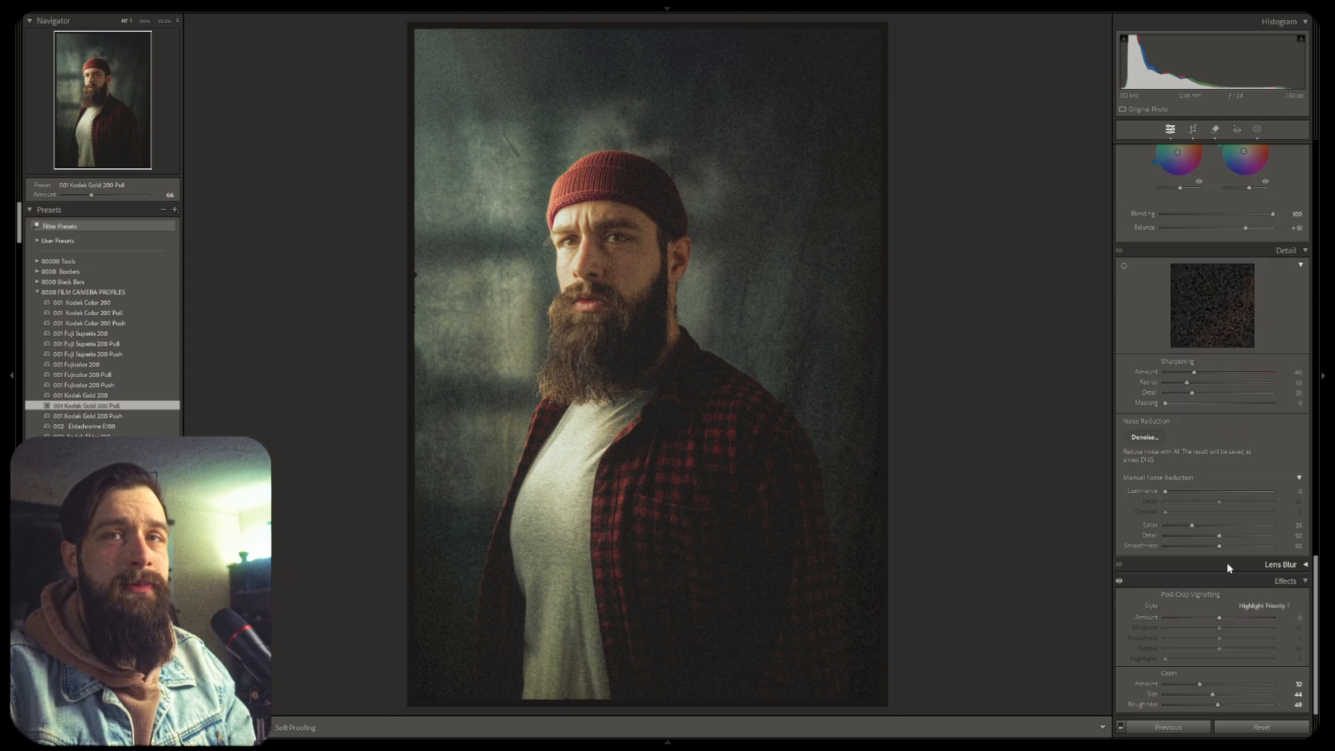
{"action": "right_click", "coordinate": [1175, 565]}
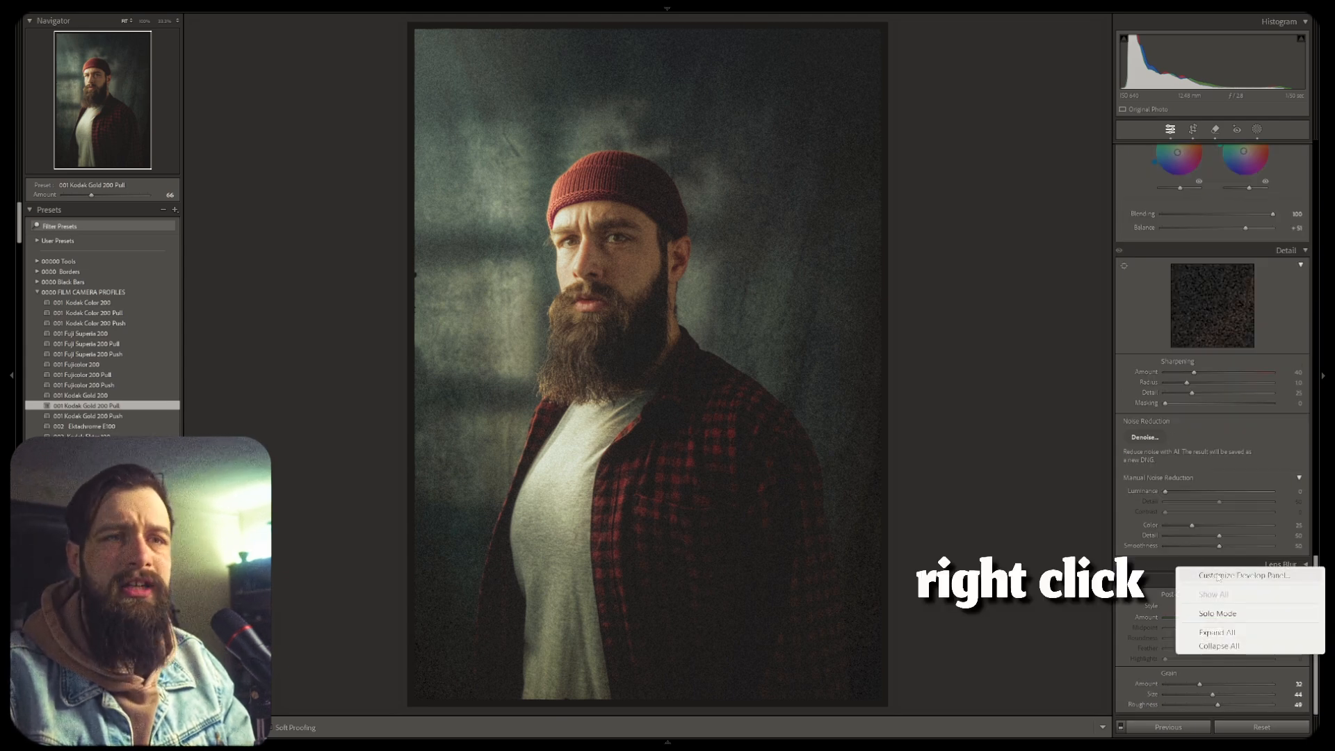
{"action": "left_click", "coordinate": [1243, 577]}
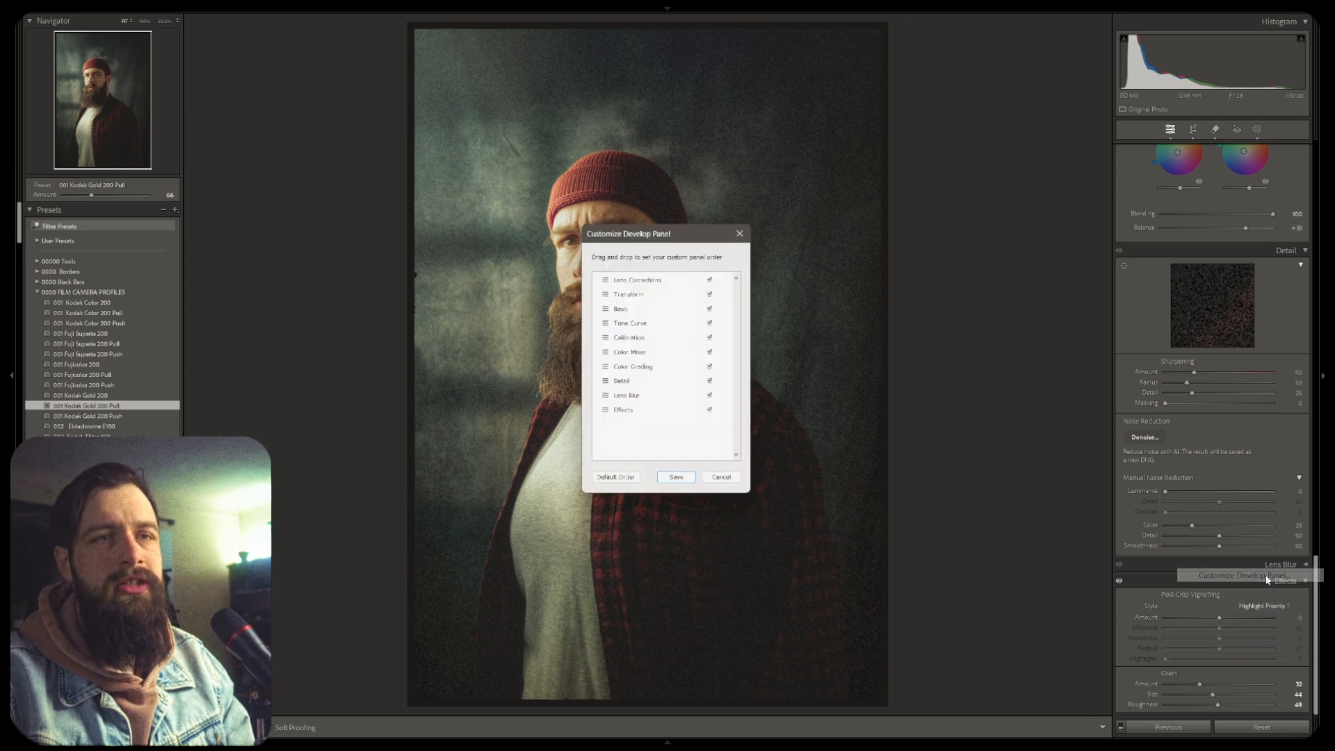
{"action": "left_click", "coordinate": [713, 401]}
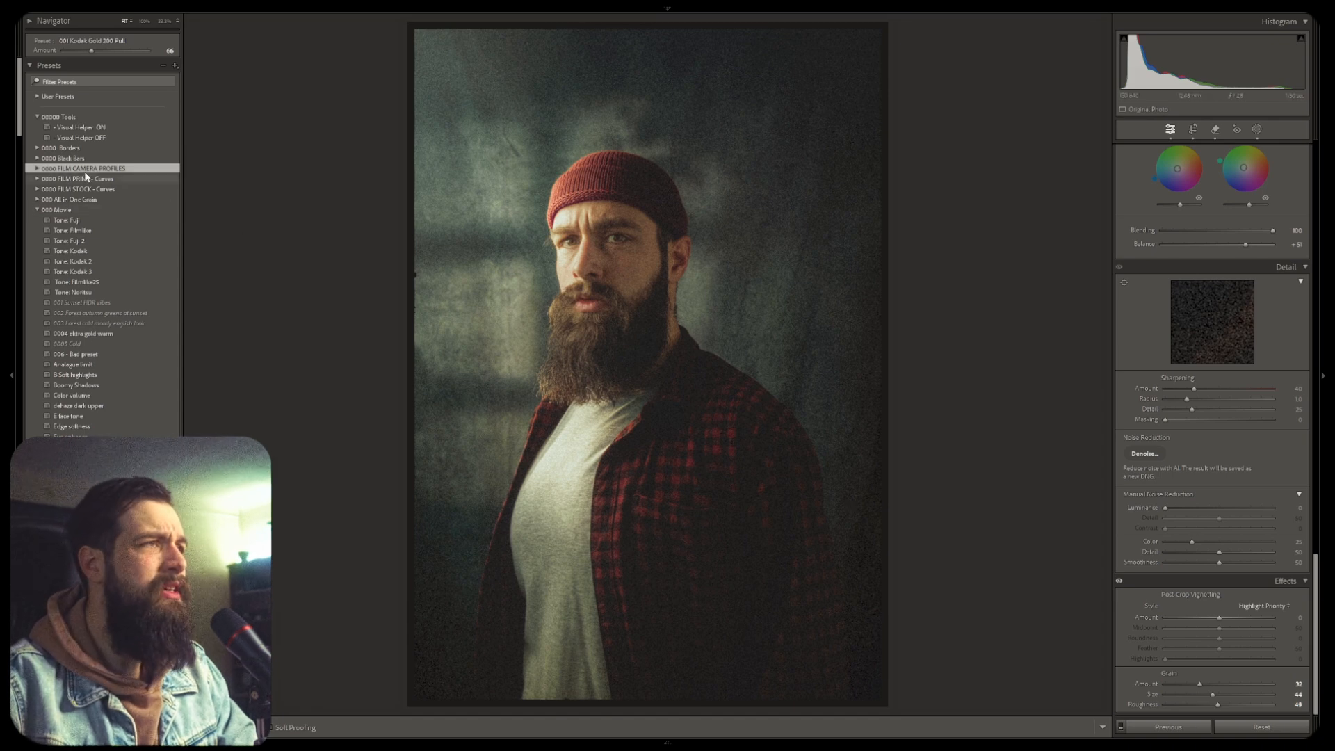
Expand the Borders preset group and collapse the neighbouring Black Bars group
{"action": "left_click", "coordinate": [38, 148]}
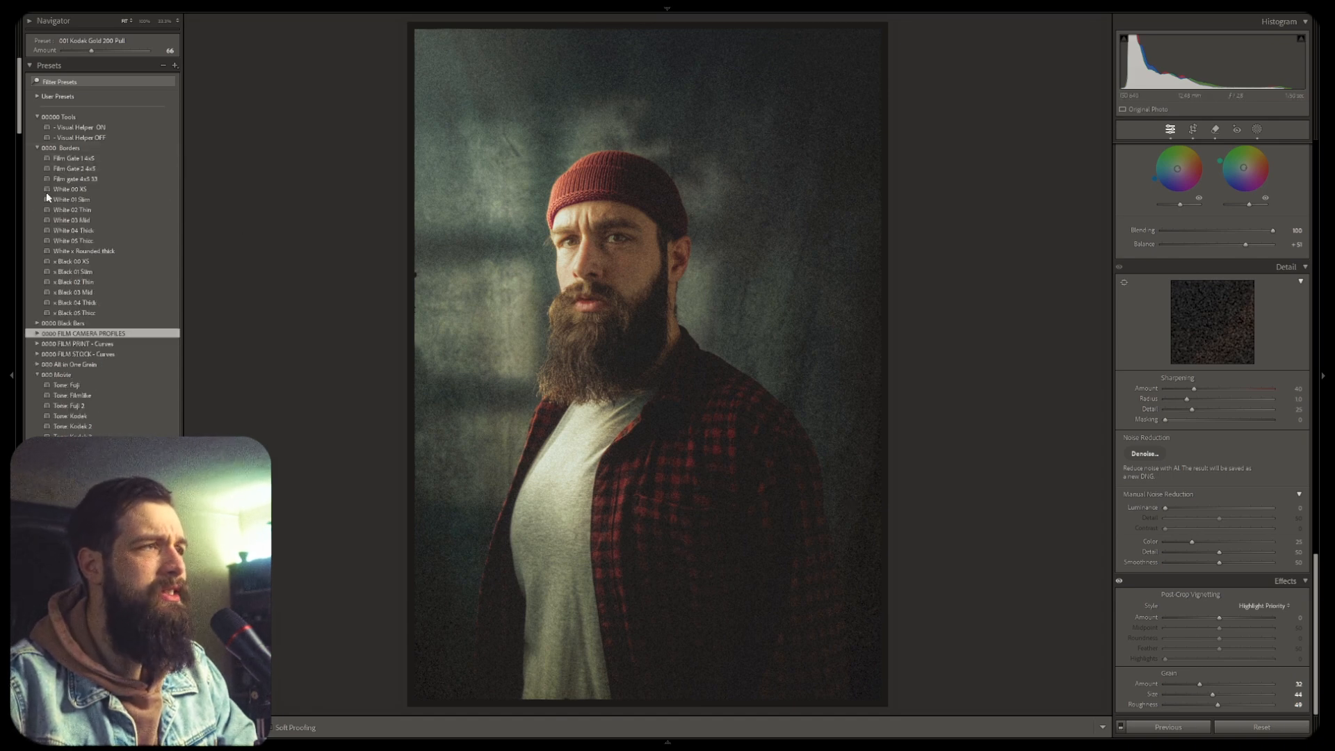
{"action": "left_click", "coordinate": [37, 324]}
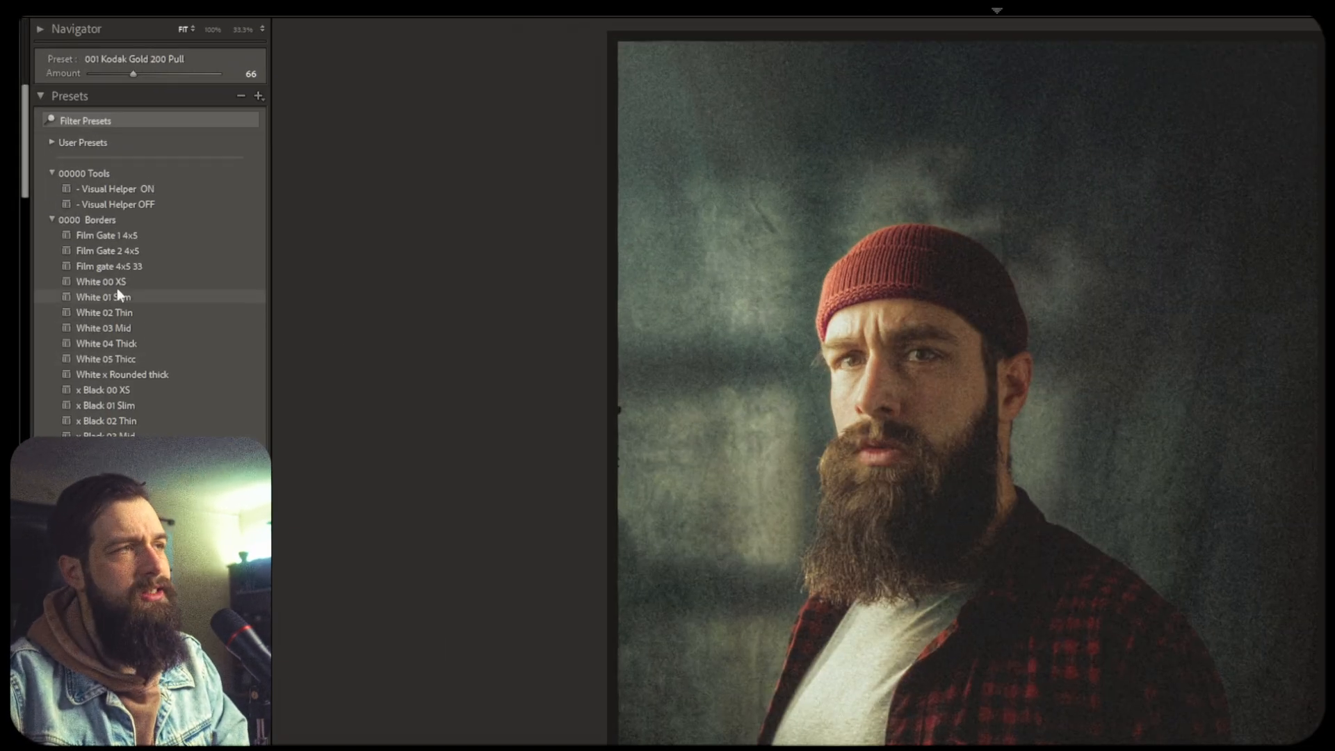
Open the Rename dialog for the White 03 Mid border preset, then cancel it
{"action": "right_click", "coordinate": [124, 325]}
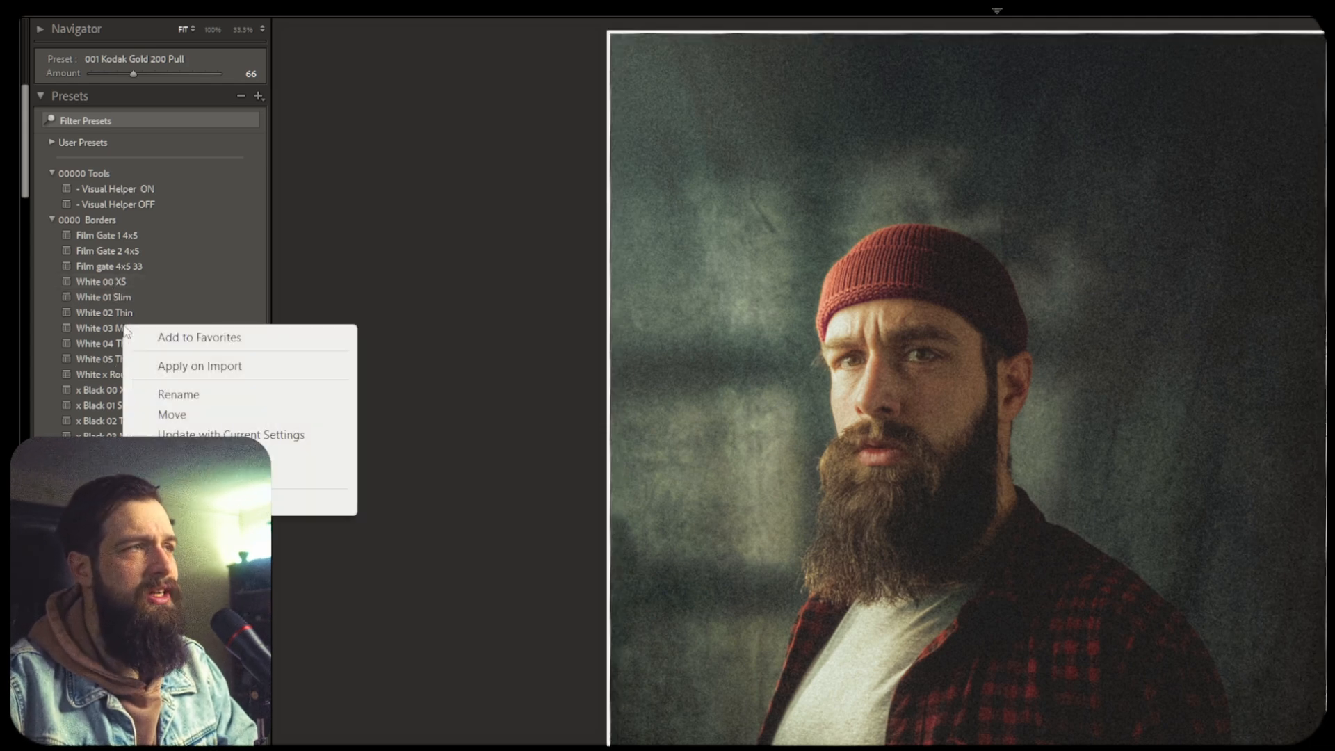
{"action": "left_click", "coordinate": [196, 397]}
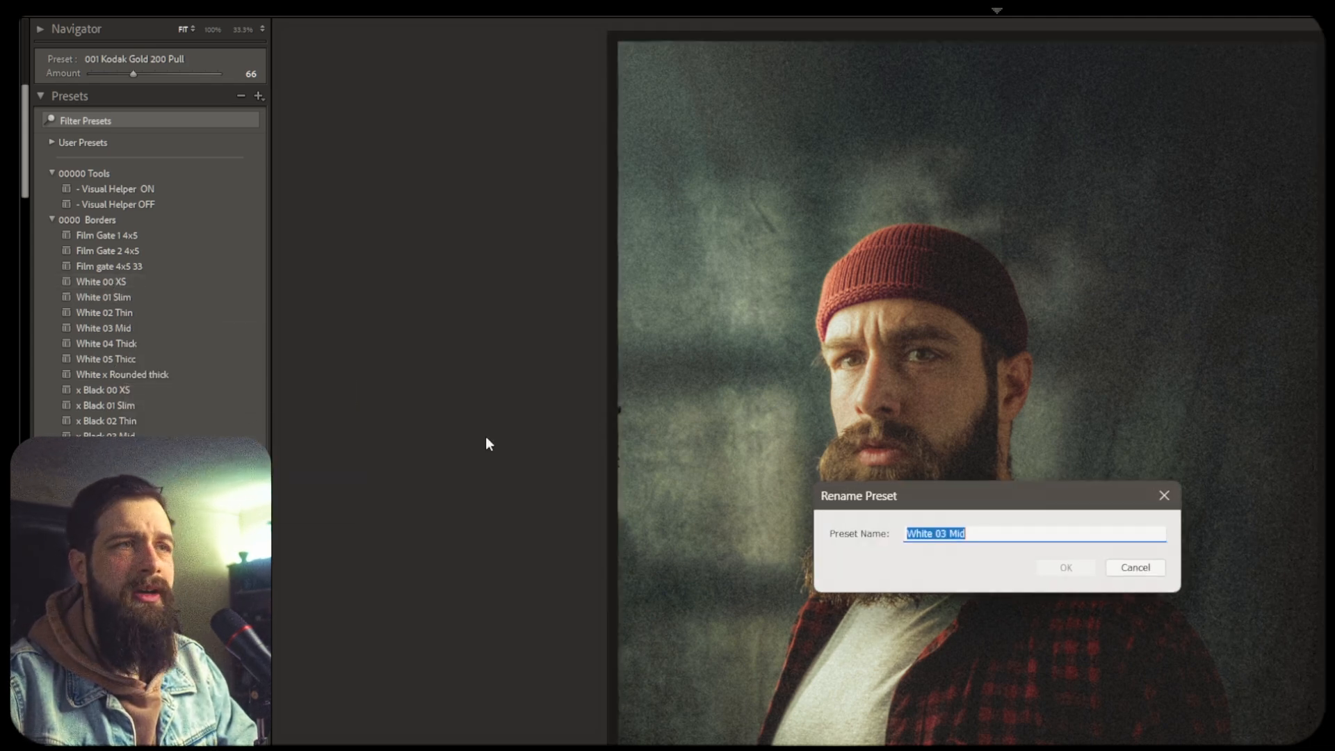
{"action": "left_click", "coordinate": [907, 534]}
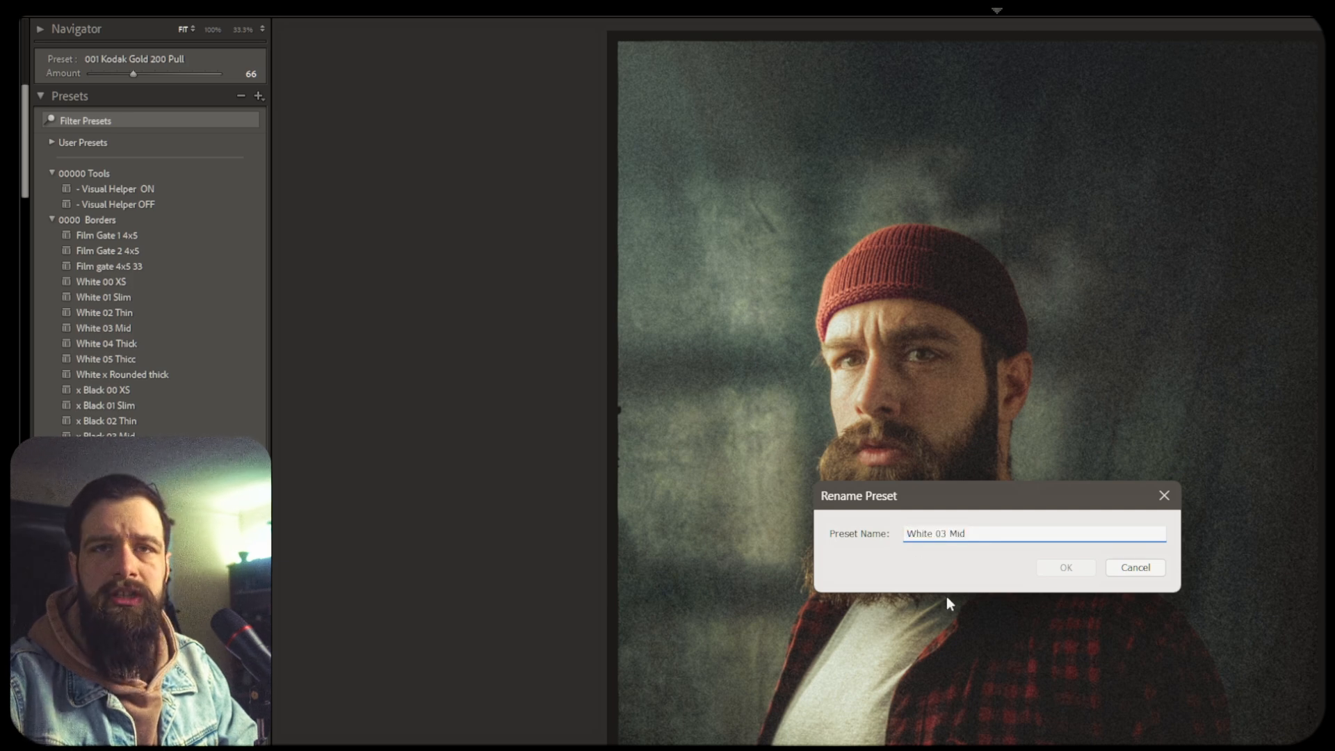
{"action": "left_click", "coordinate": [1137, 569]}
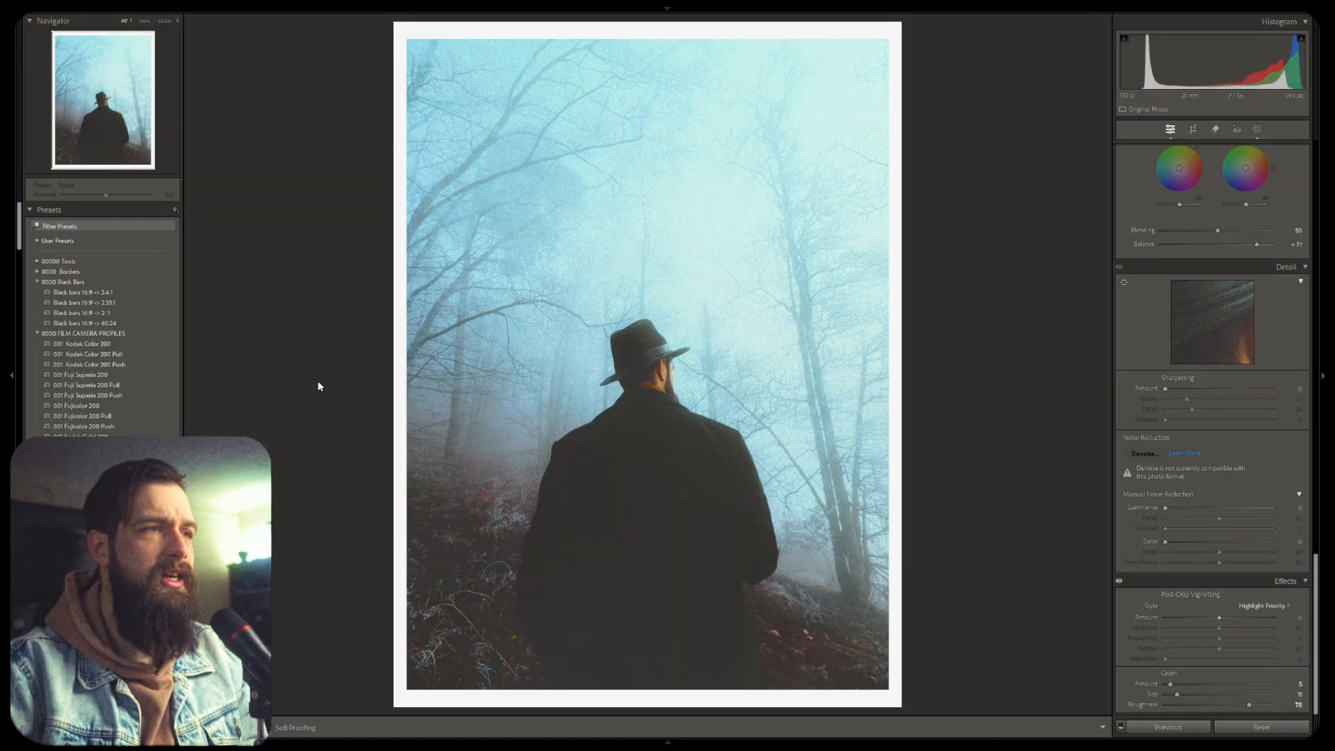
Cycle the loupe info overlay through both info sets and switch to the previous photo
{"action": "key", "text": "i"}
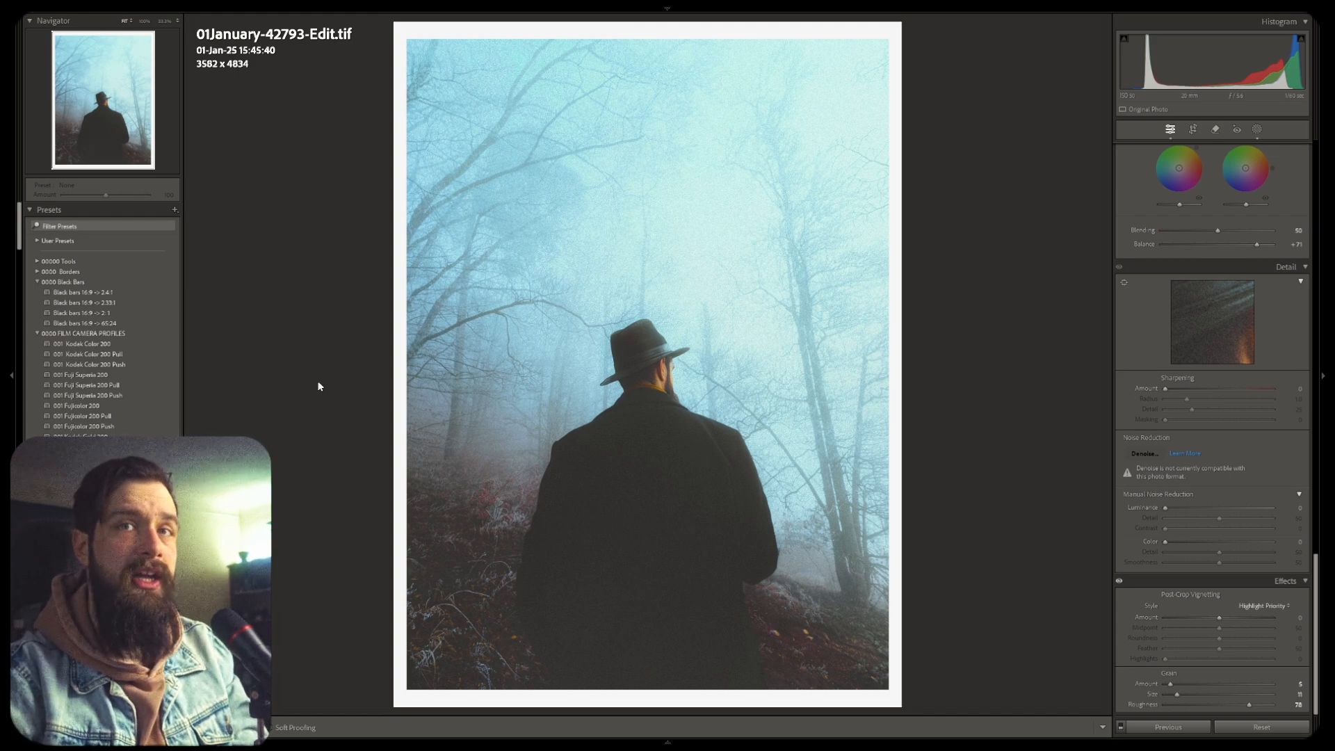
{"action": "key", "text": "i"}
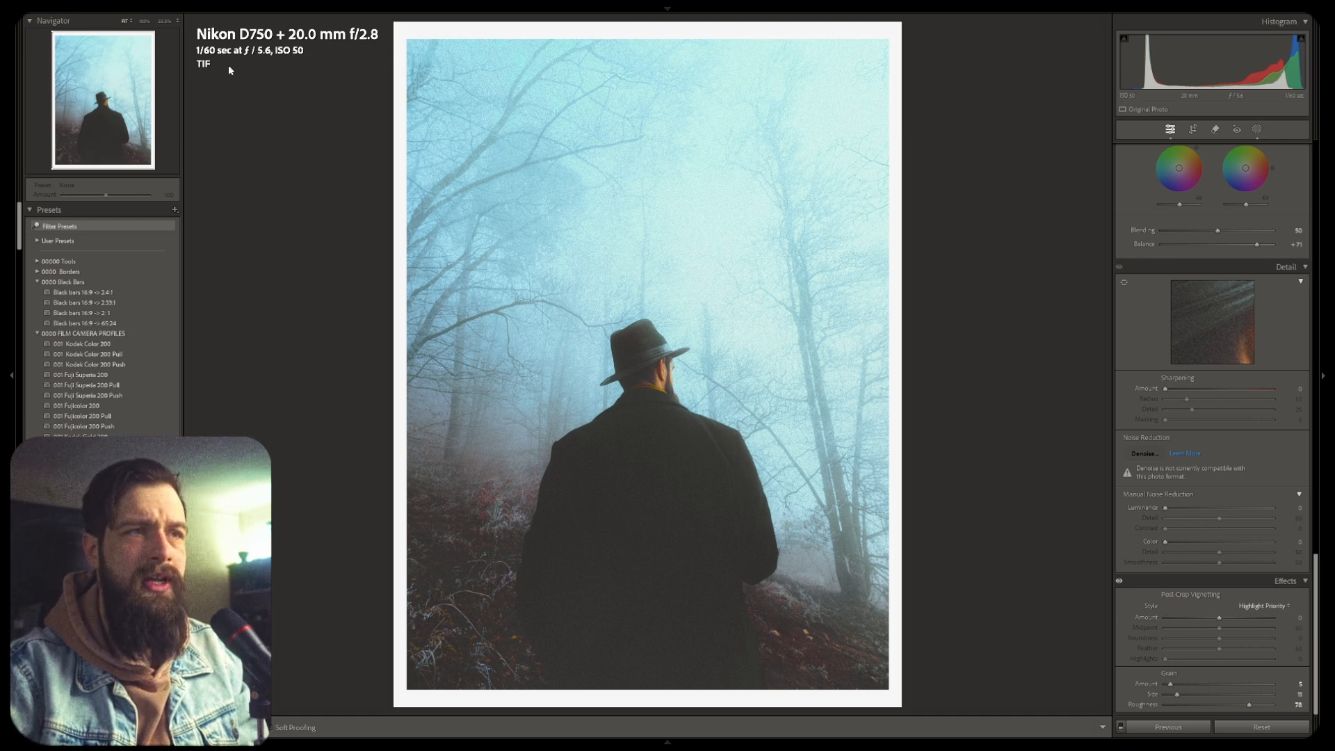
{"action": "key", "text": "Left"}
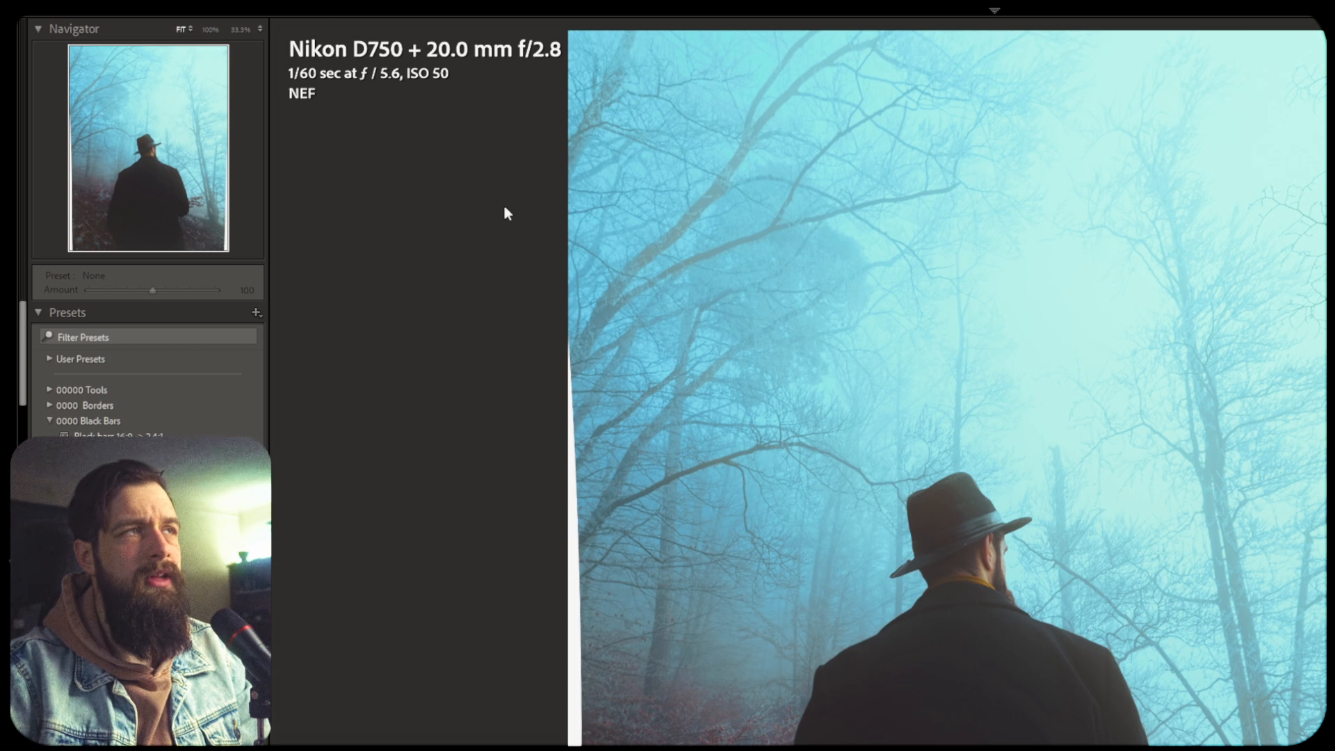
Open Develop View Options and open the choices for the first Loupe Info 1 field
{"action": "left_click", "coordinate": [339, 14]}
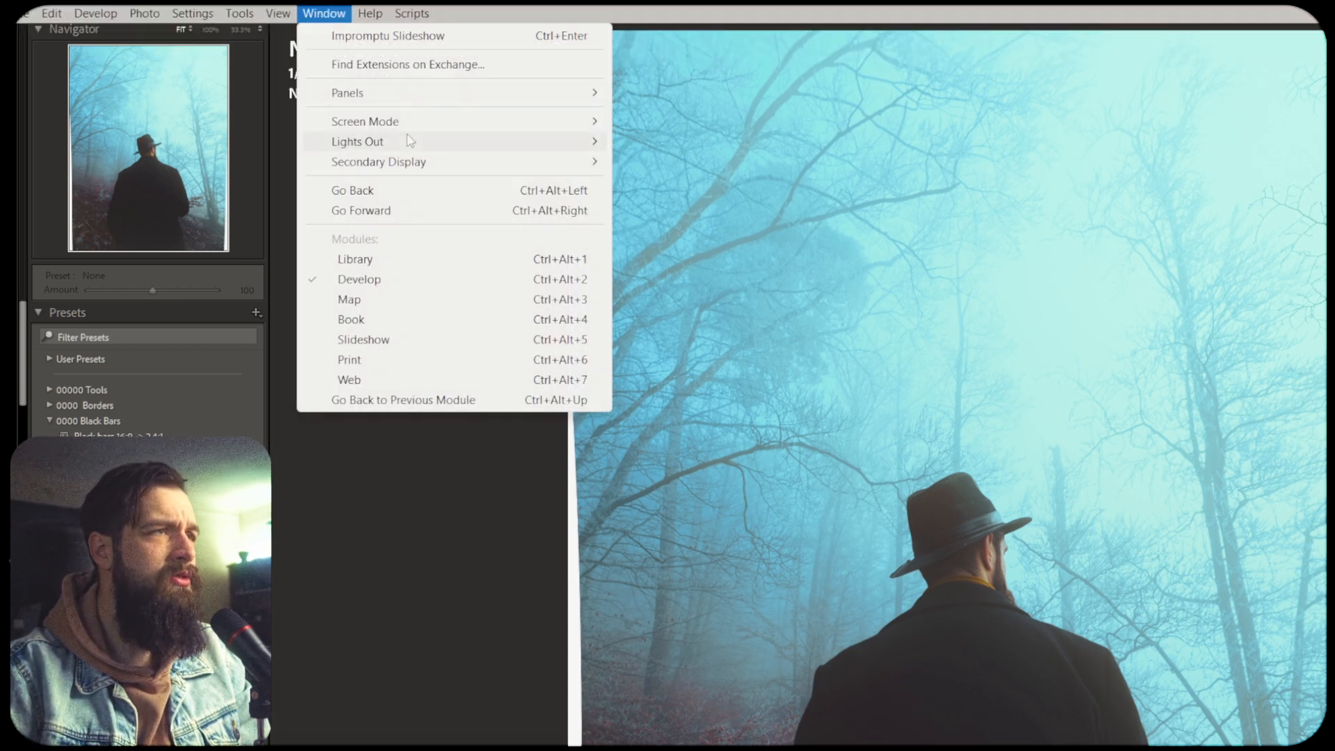
{"action": "left_click", "coordinate": [278, 14]}
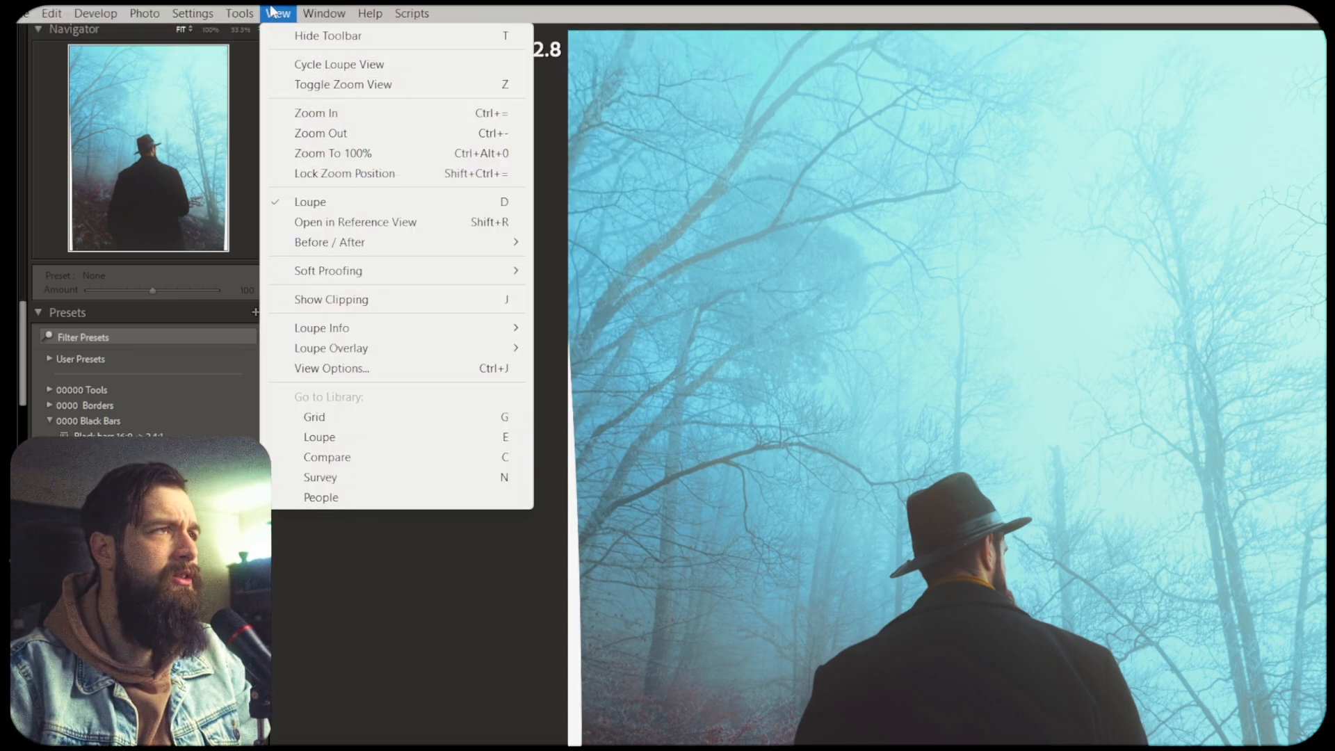
{"action": "left_click", "coordinate": [376, 369]}
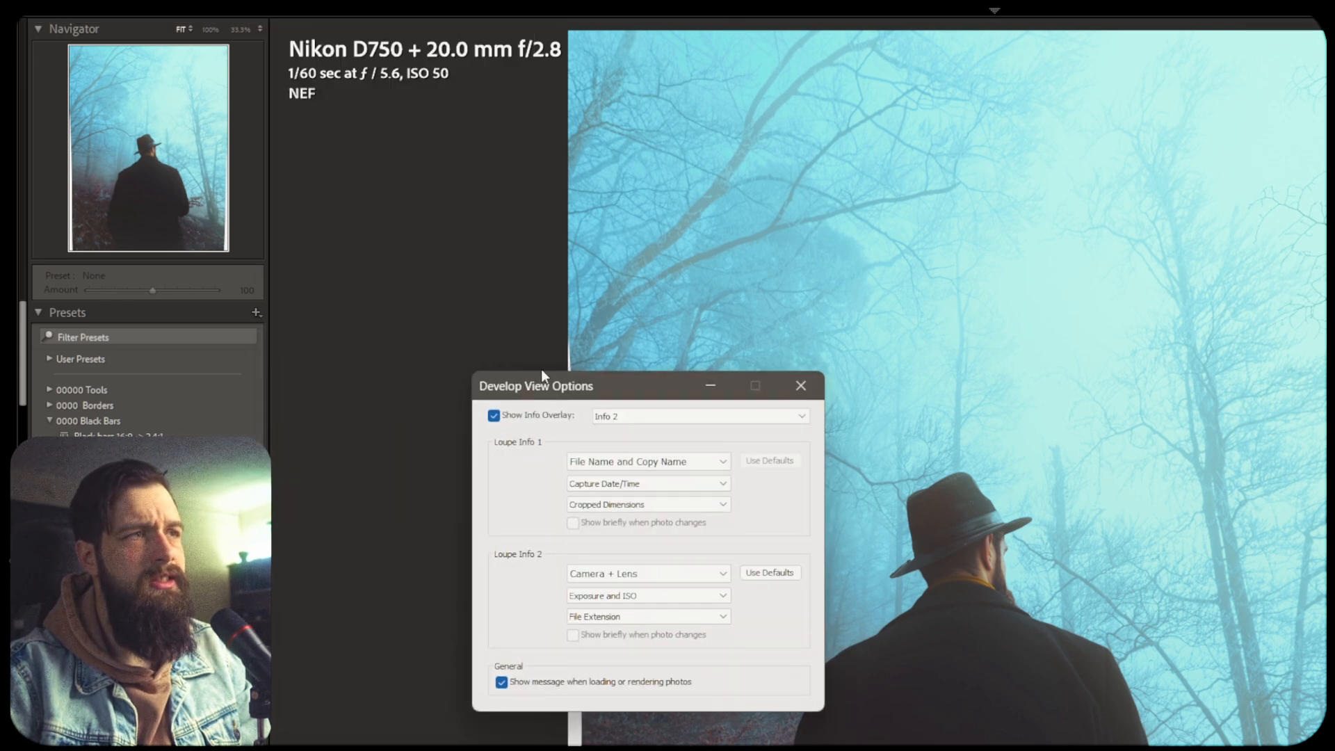
{"action": "left_click", "coordinate": [701, 462]}
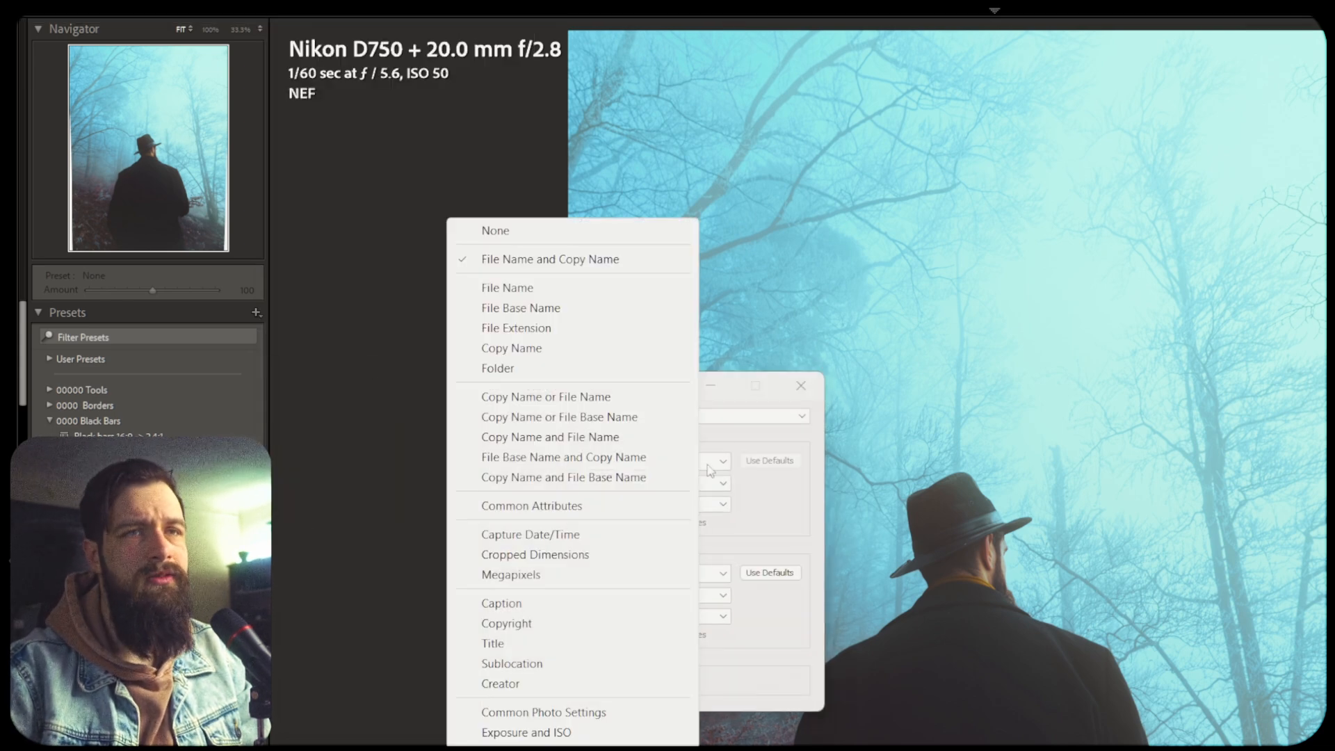
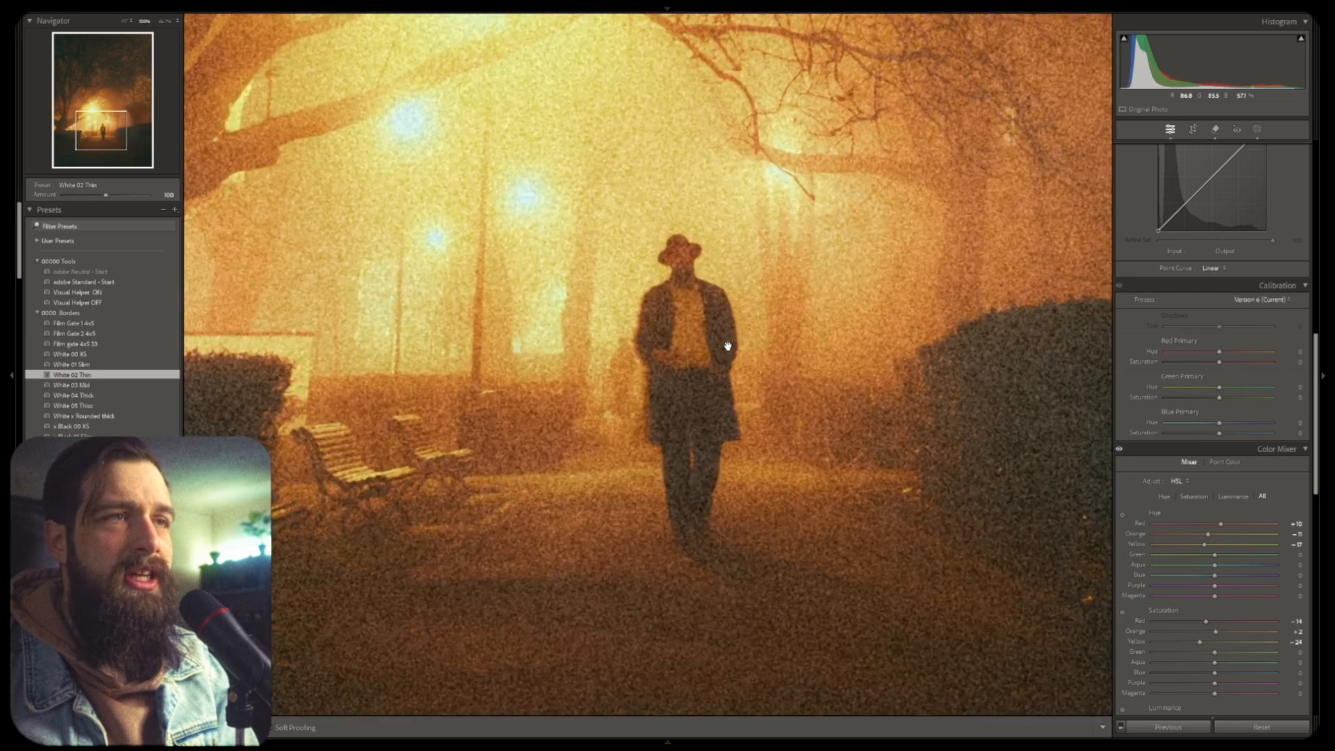
{"action": "key", "text": "ctrl+equal"}
Zoom the photo in and out, then set the Navigator zoom level to 300%
{"action": "key", "text": "ctrl+minus"}
{"action": "key", "text": "ctrl+minus"}
{"action": "key", "text": "ctrl+minus"}
{"action": "key", "text": "ctrl+minus"}
{"action": "key", "text": "ctrl+minus"}
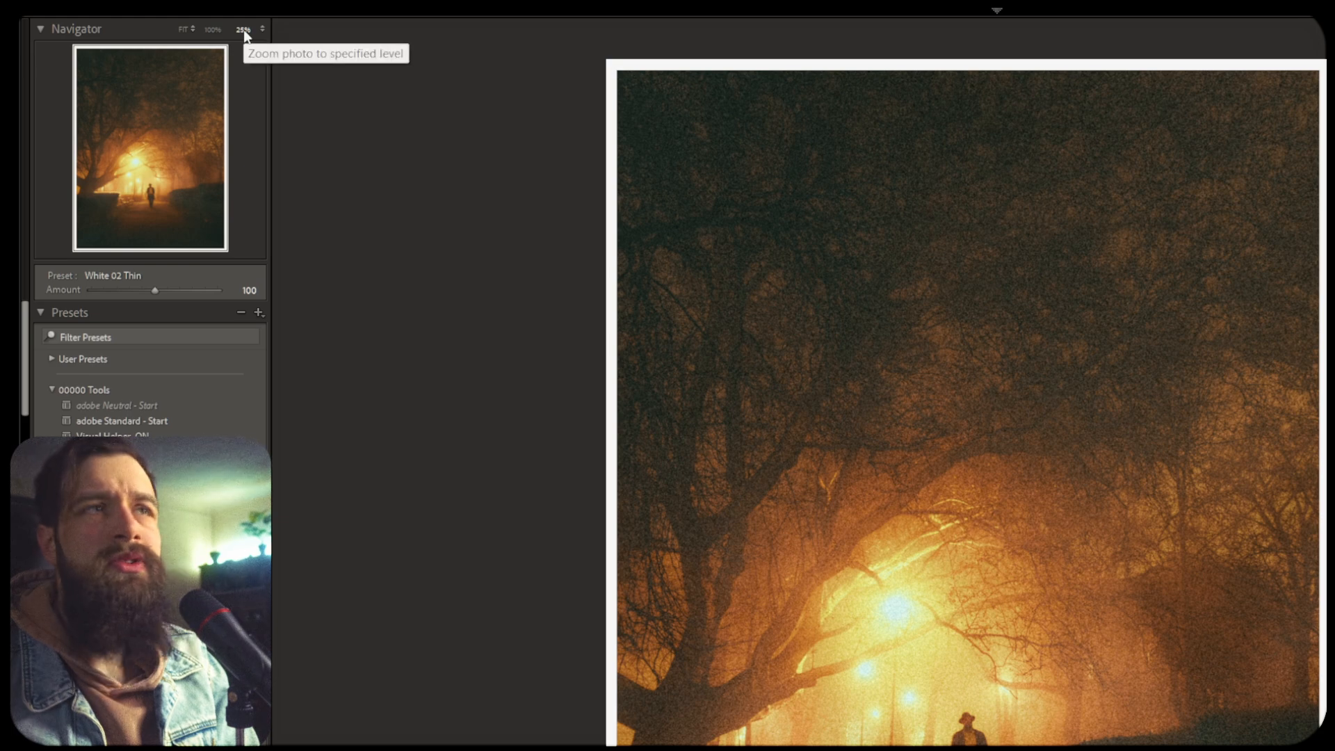
{"action": "left_click", "coordinate": [262, 29]}
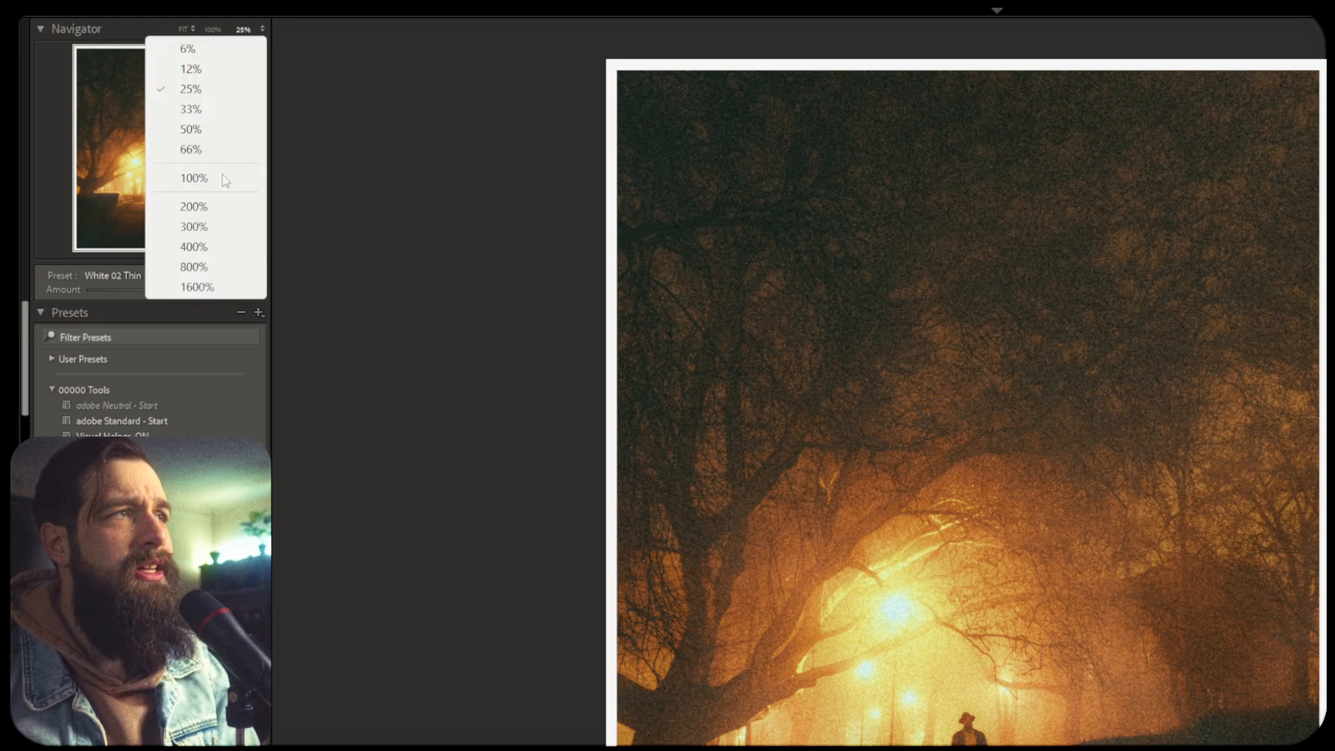
{"action": "left_click", "coordinate": [219, 228]}
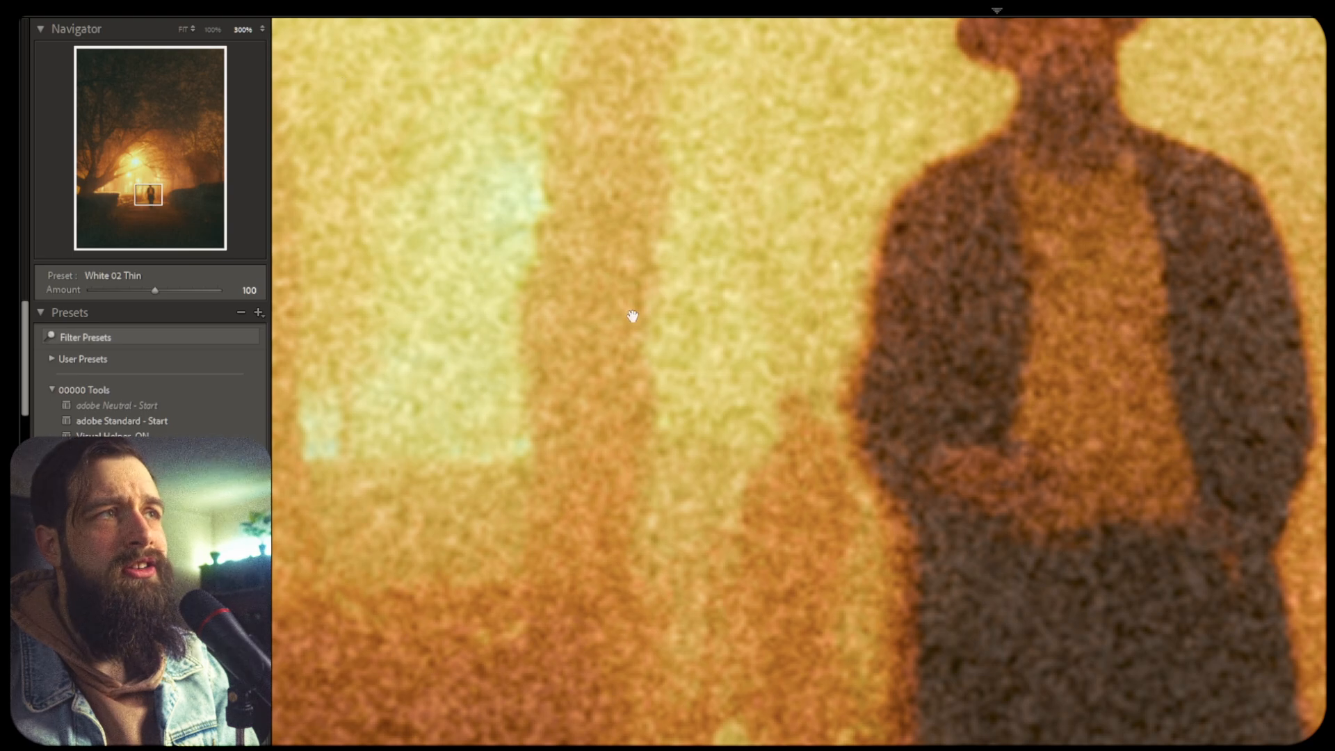
Toggle between the fitted and zoomed photo view and step the zoom level out and in
{"action": "key", "text": "space"}
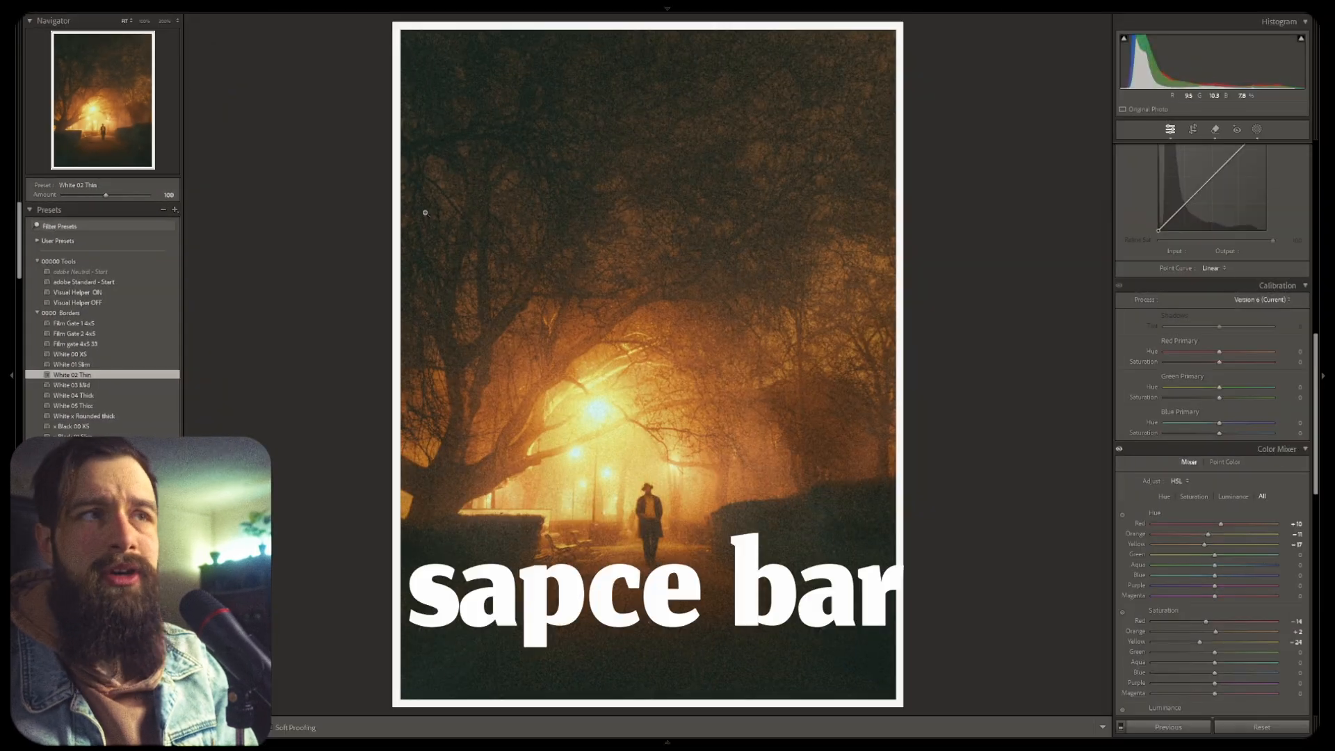
{"action": "key", "text": "space"}
{"action": "key", "text": "space"}
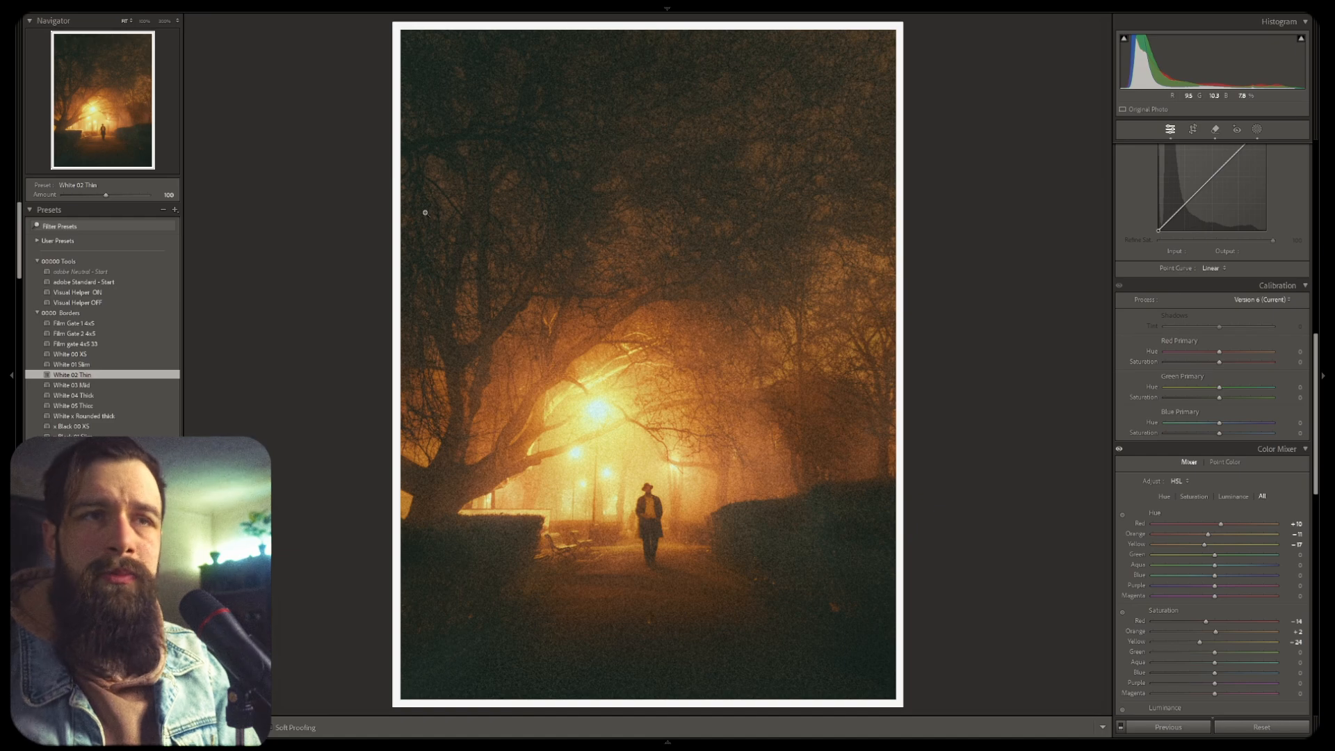
{"action": "key", "text": "space"}
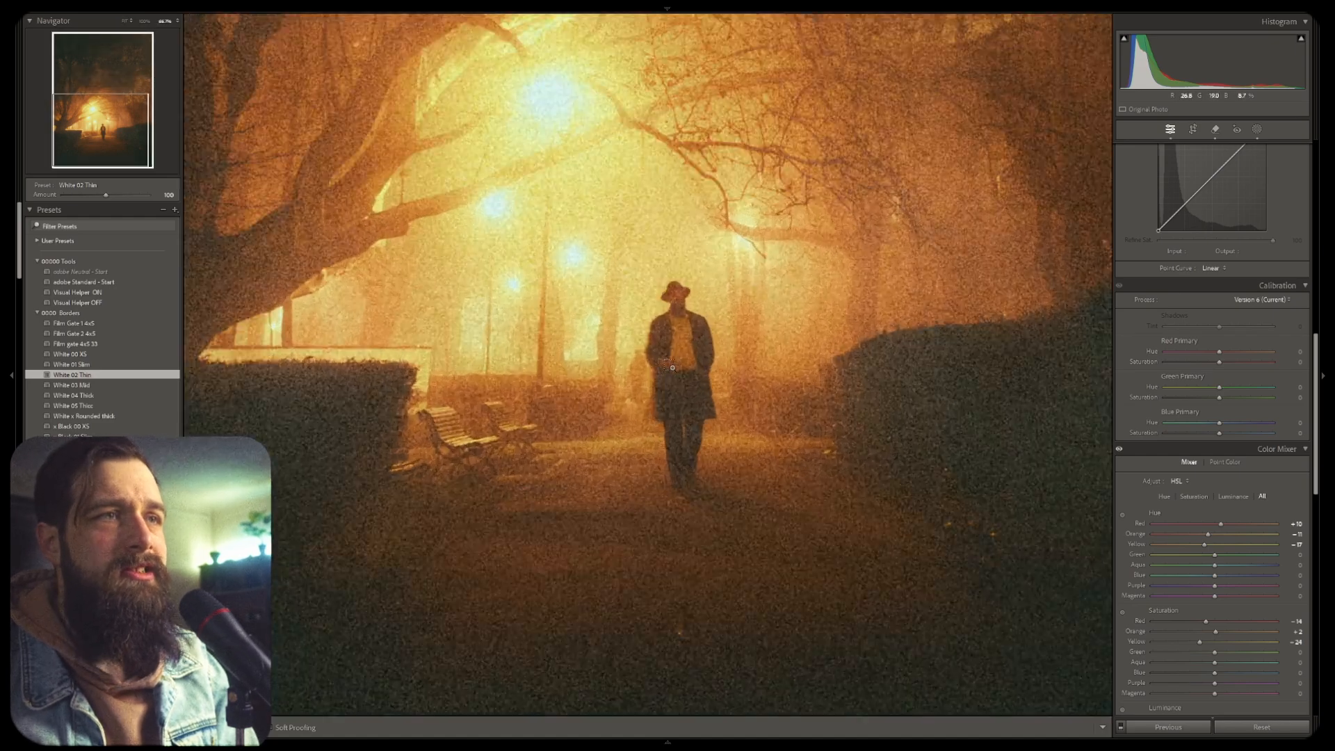
{"action": "key", "text": "ctrl+minus"}
{"action": "key", "text": "ctrl+minus"}
{"action": "key", "text": "ctrl+minus"}
{"action": "key", "text": "ctrl+minus"}
{"action": "key", "text": "ctrl+minus"}
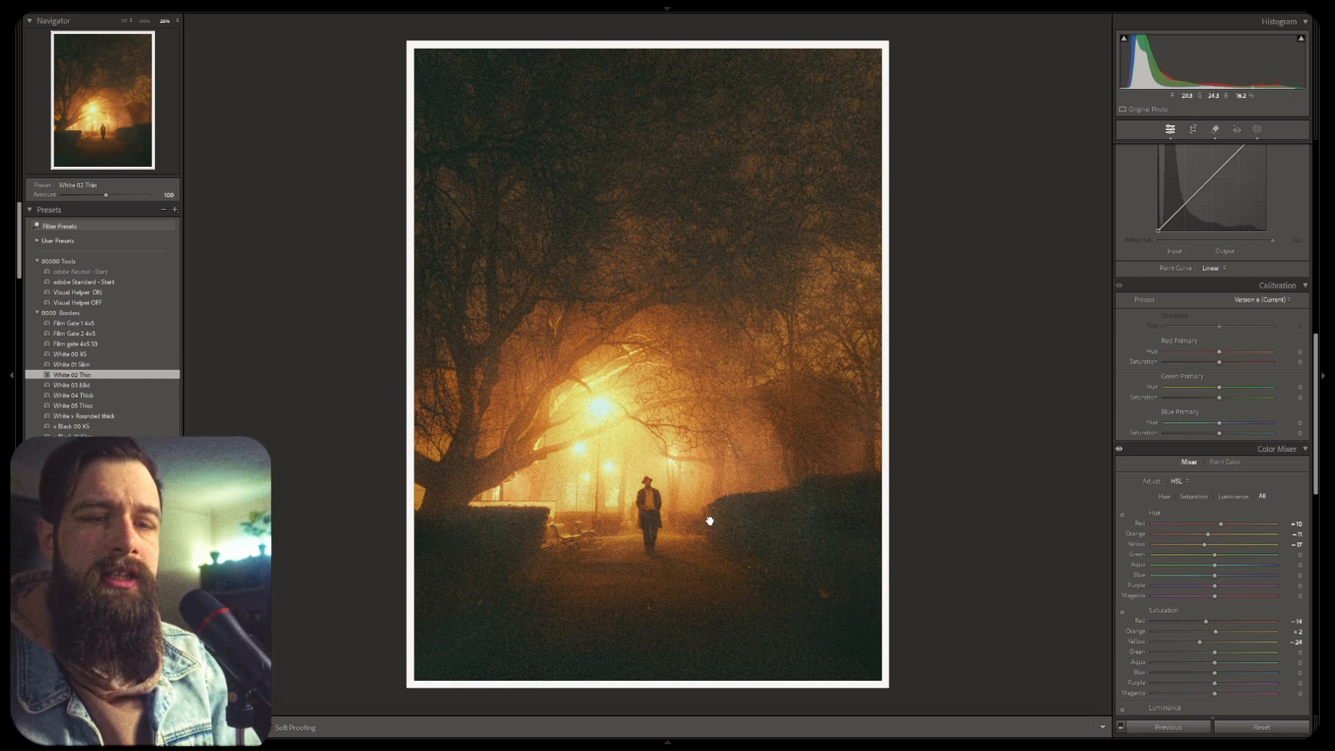
{"action": "key", "text": "ctrl+plus"}
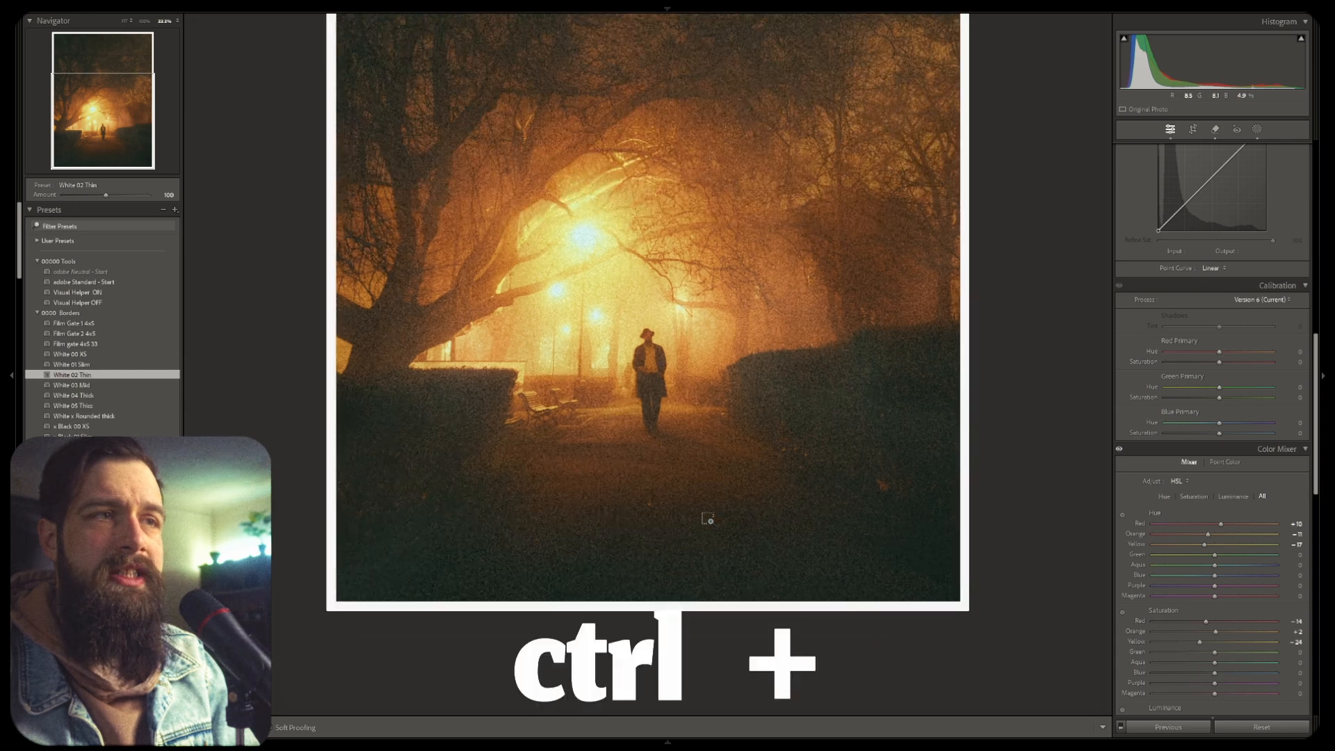
{"action": "key", "text": "ctrl+minus"}
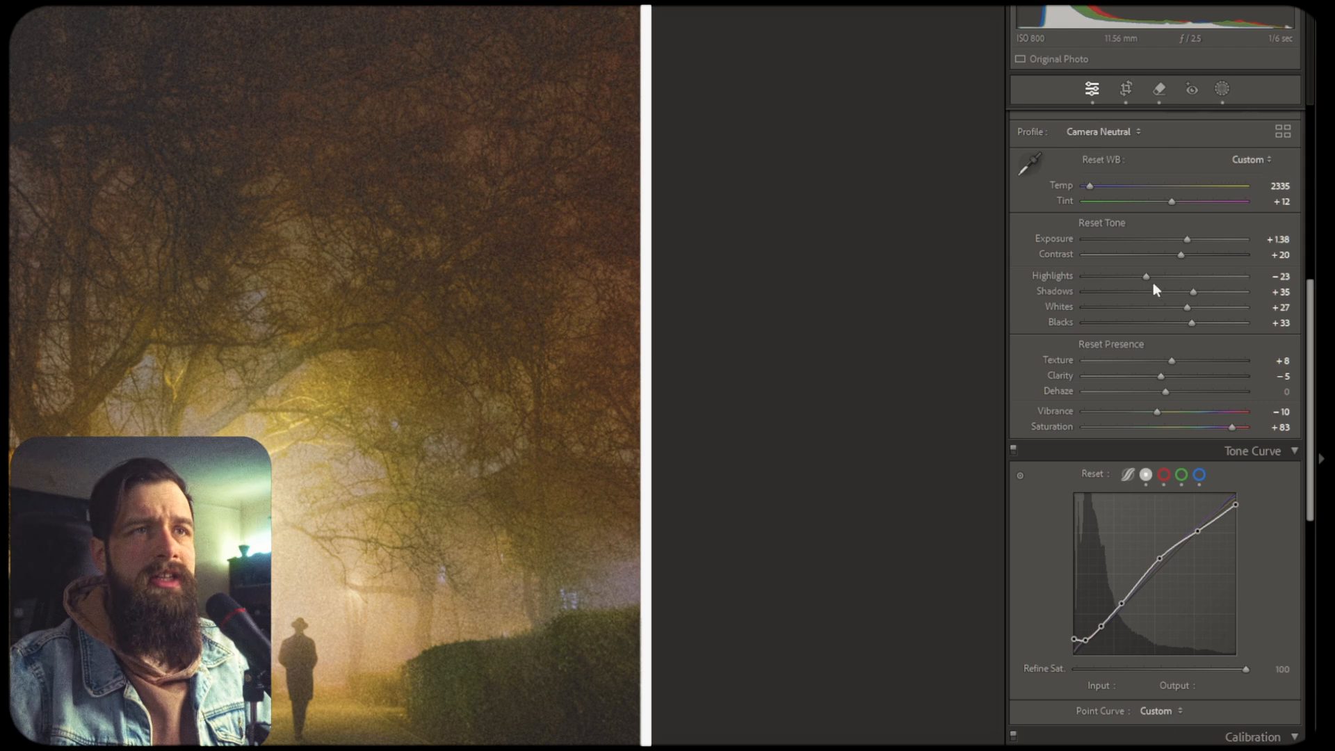
Reveal the group reset options in the Basic panel and try the Reset Tone option
{"action": "key", "text": "alt"}
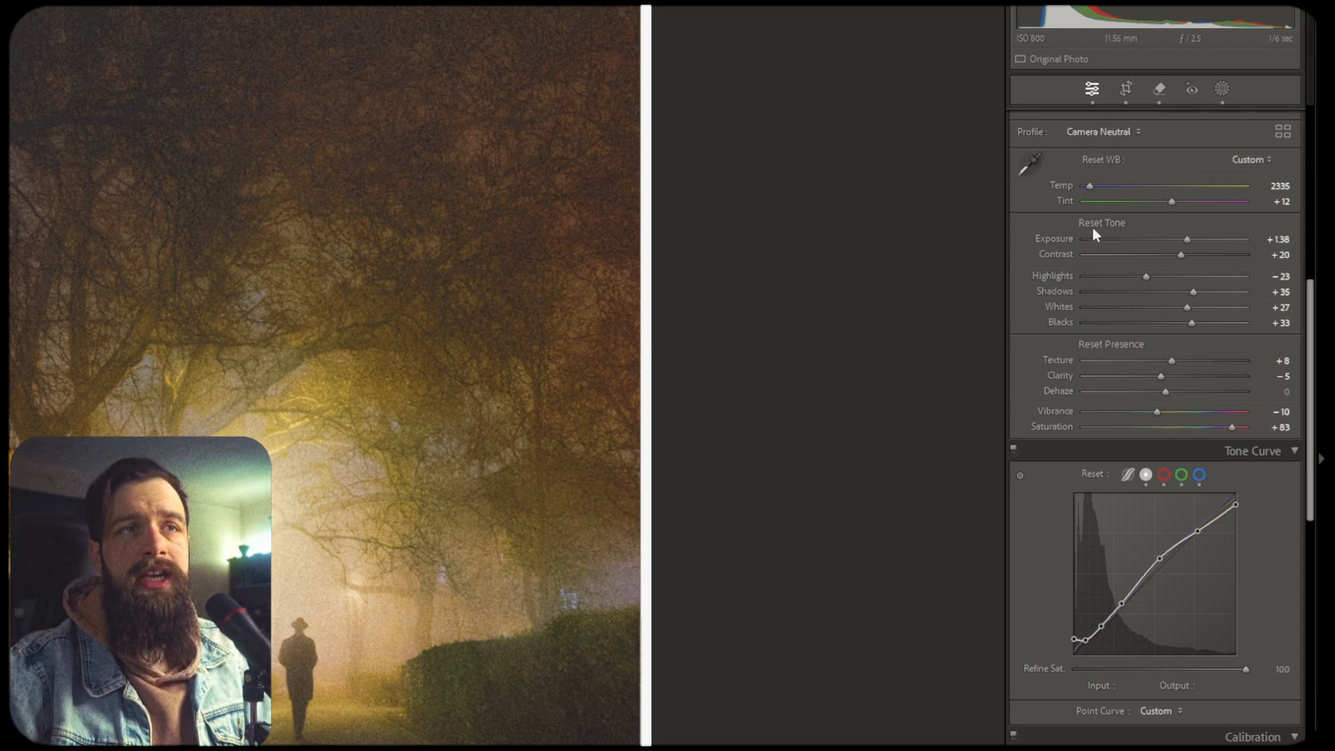
{"action": "left_click", "coordinate": [1112, 221], "text": "alt"}
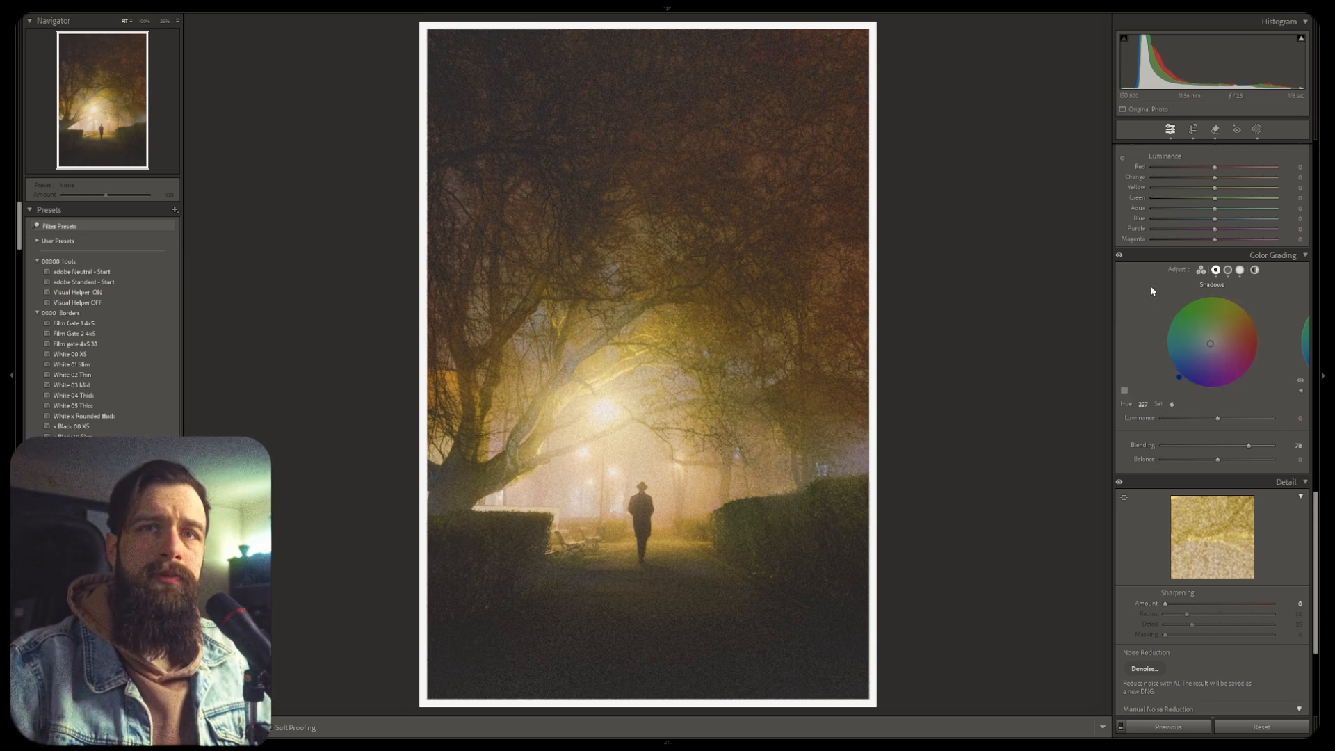
Toggle the Color Grading panel's effect off and on repeatedly to compare the photo
{"action": "scroll", "coordinate": [1149, 282], "scroll_direction": "down", "scroll_amount": 3}
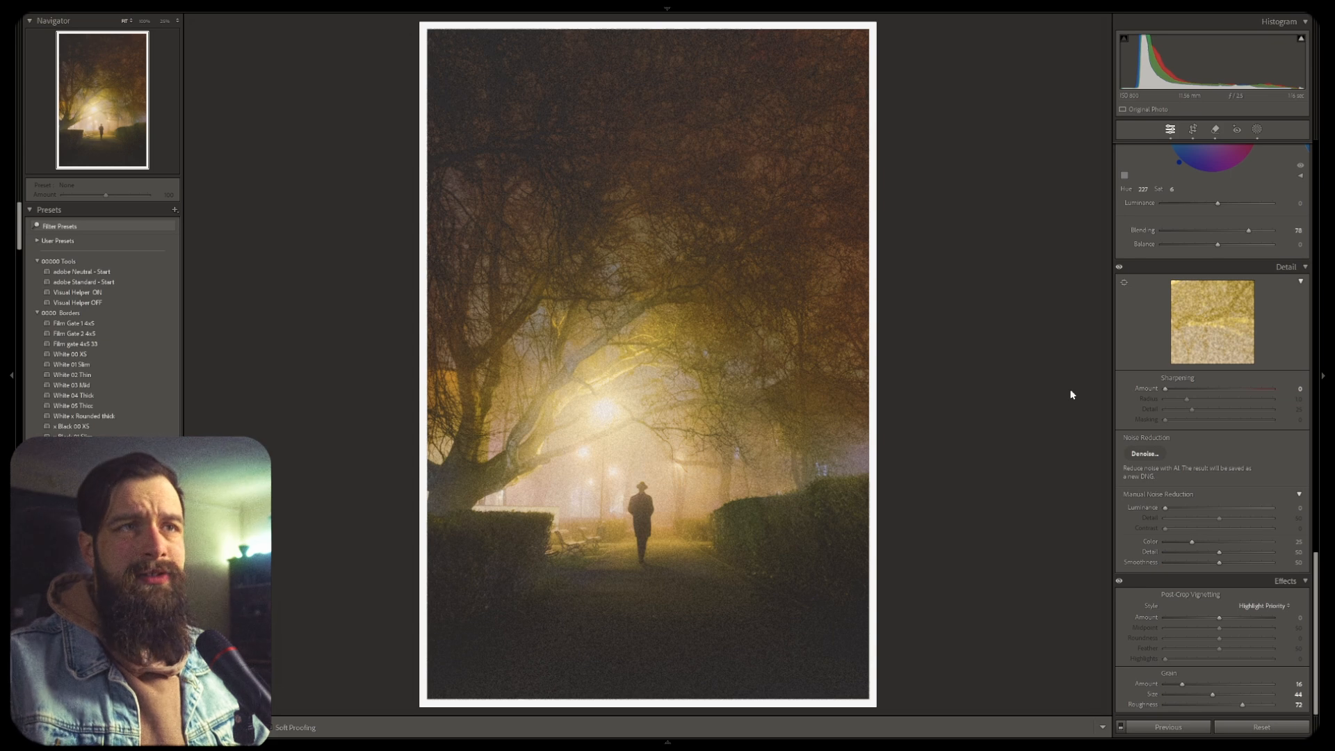
{"action": "scroll", "coordinate": [1150, 344], "scroll_direction": "up", "scroll_amount": 6}
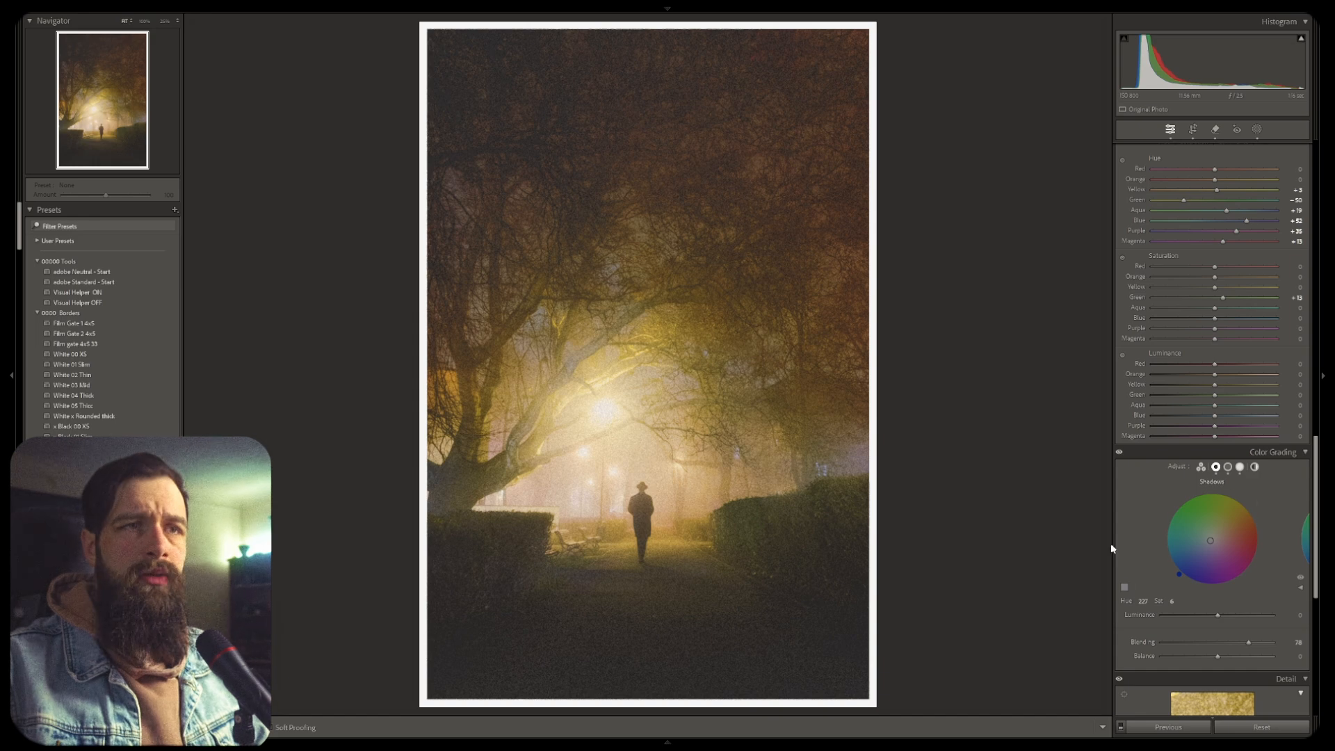
{"action": "key", "text": "alt"}
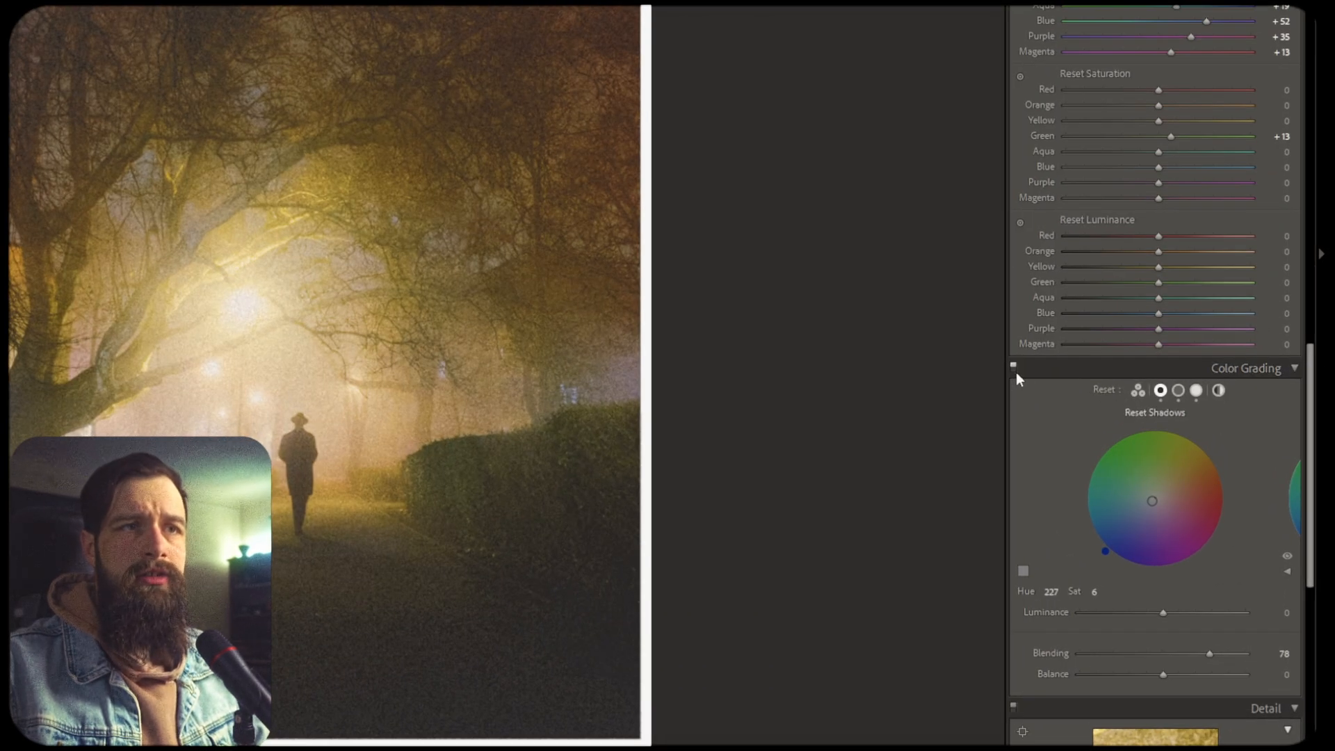
{"action": "left_click", "coordinate": [1016, 372]}
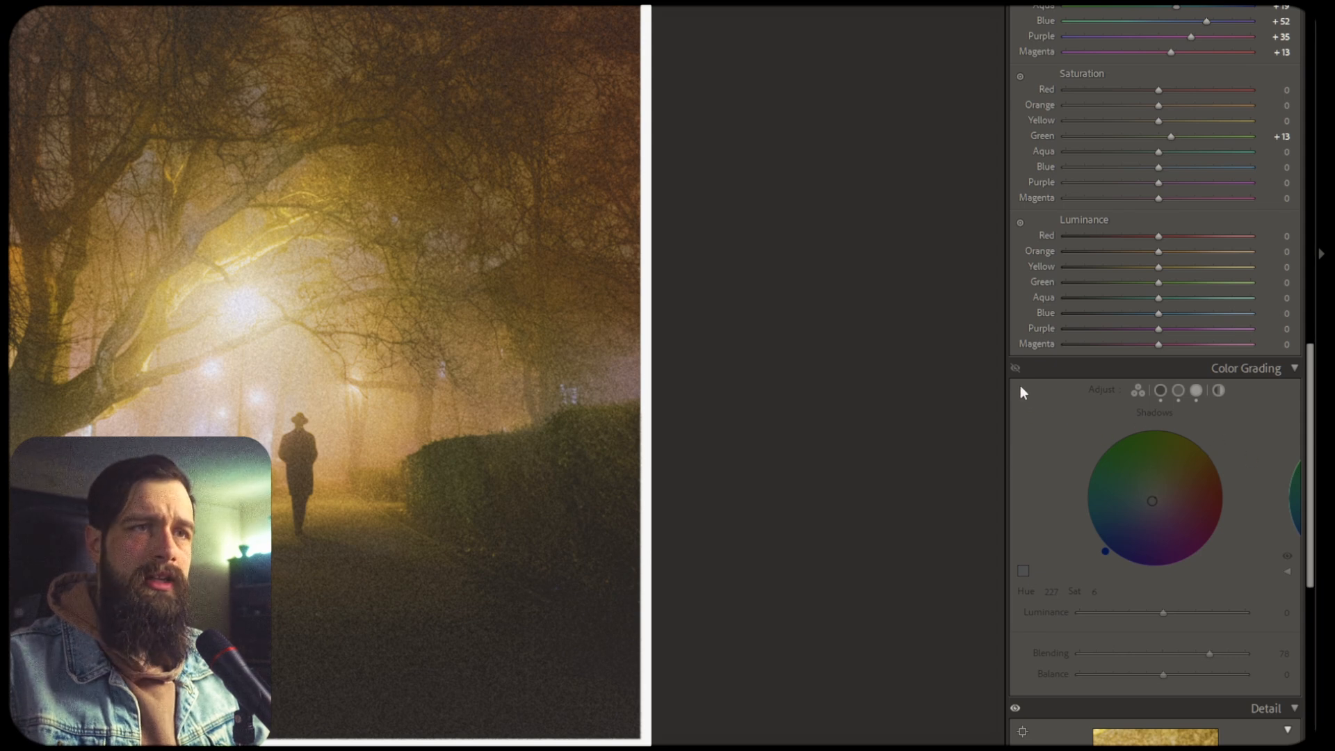
{"action": "key", "text": "alt"}
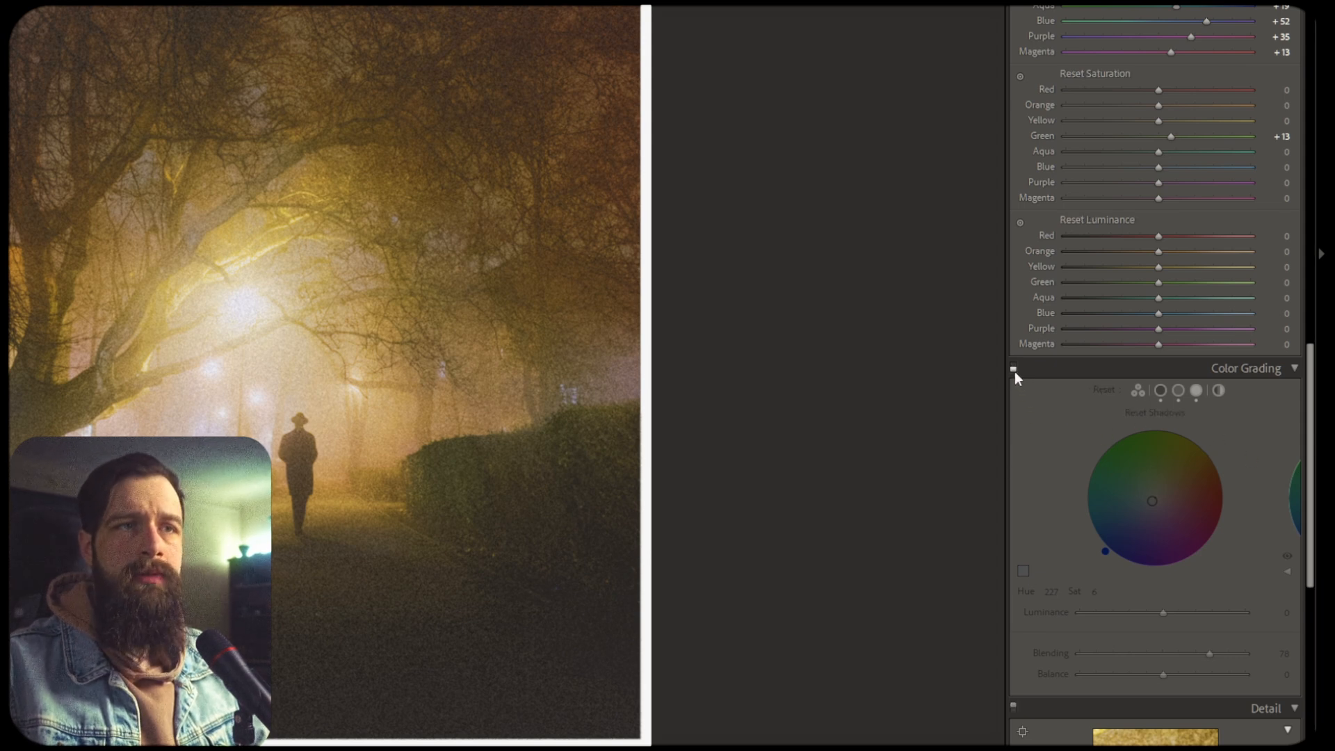
{"action": "left_click", "coordinate": [1015, 371]}
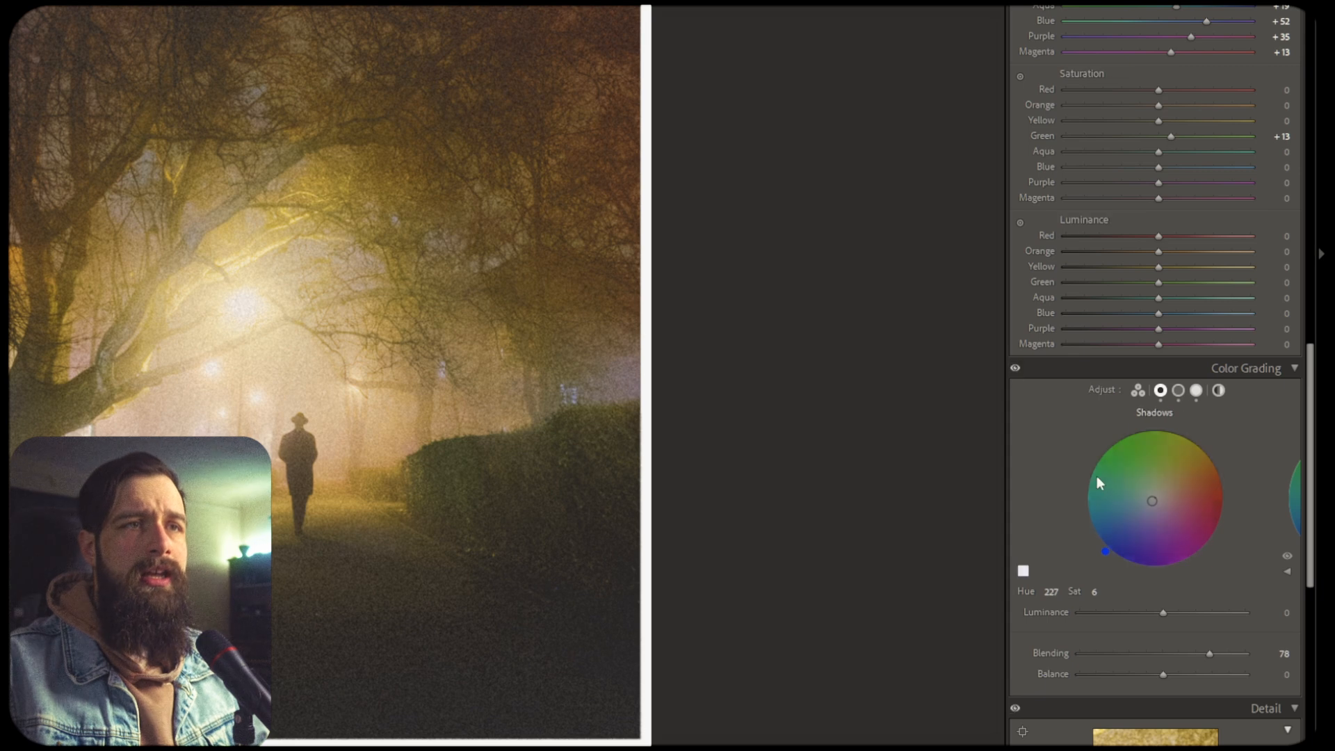
{"action": "left_click", "coordinate": [1016, 370]}
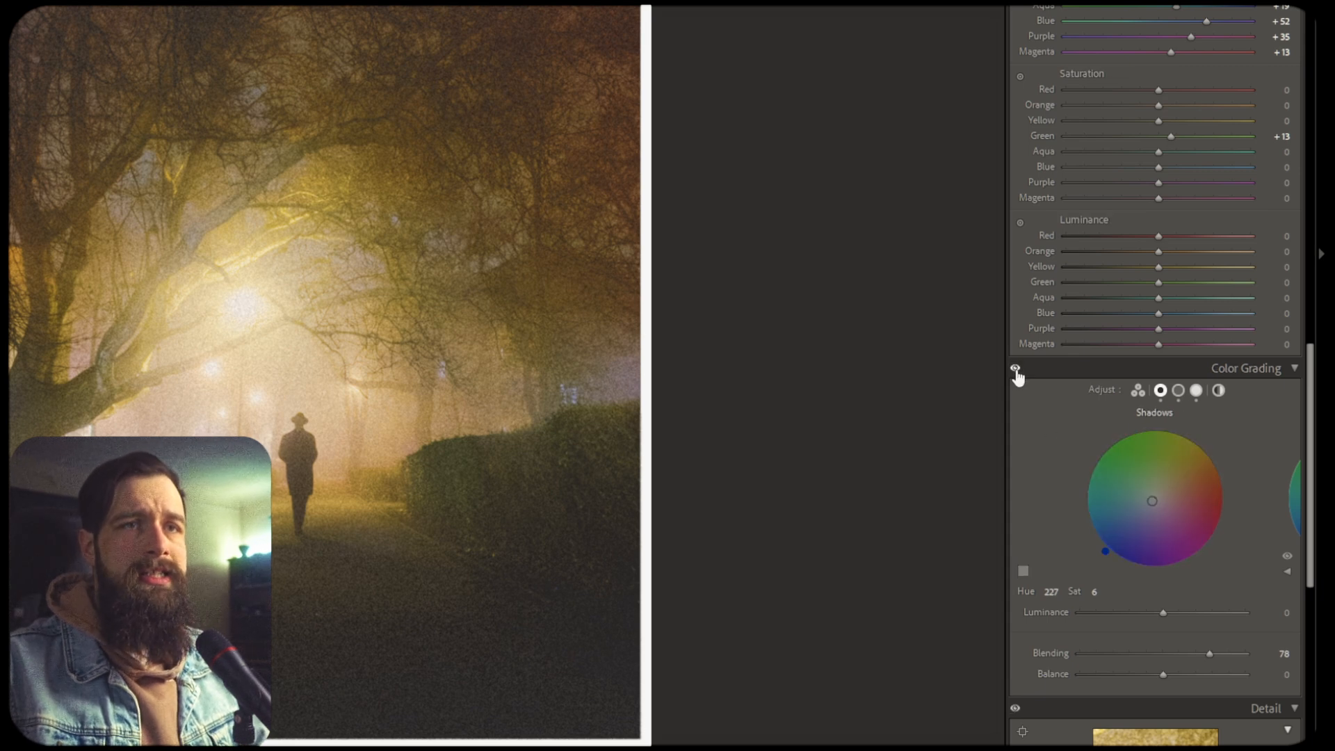
{"action": "left_click", "coordinate": [1016, 371]}
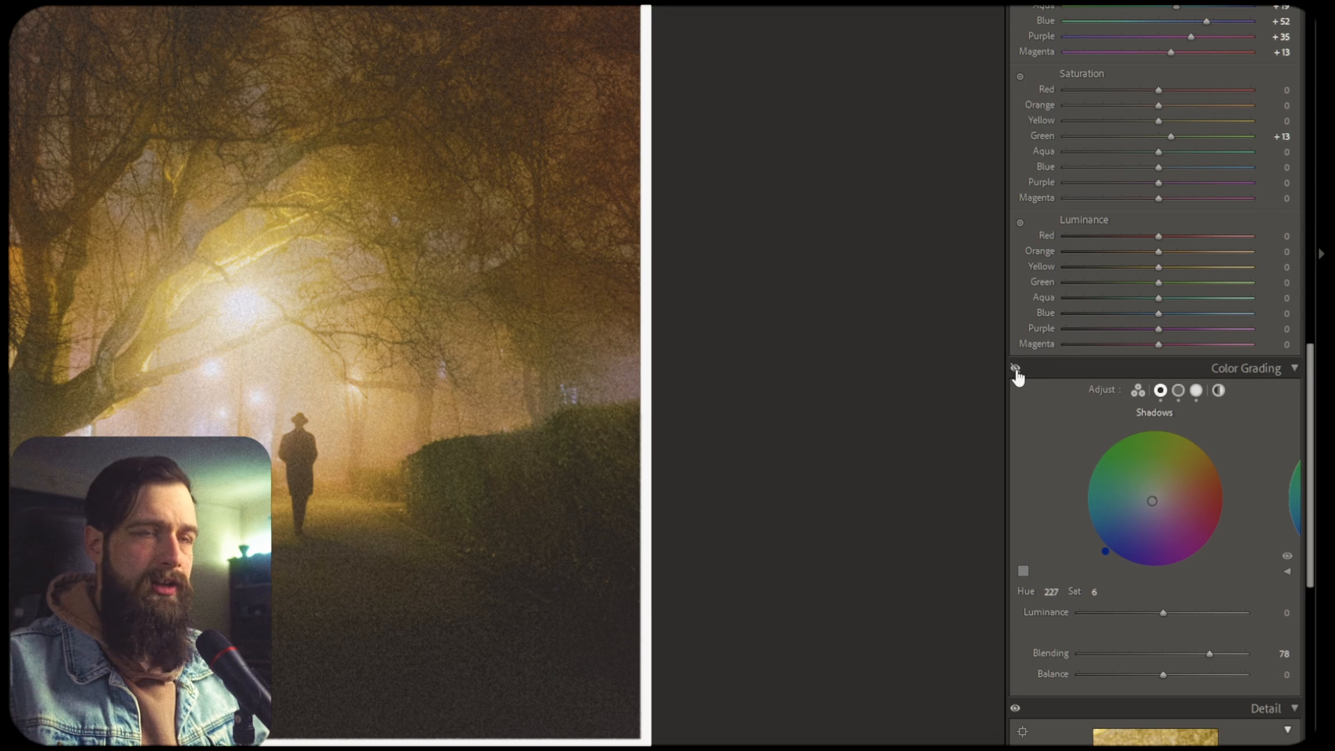
{"action": "left_click", "coordinate": [1015, 371]}
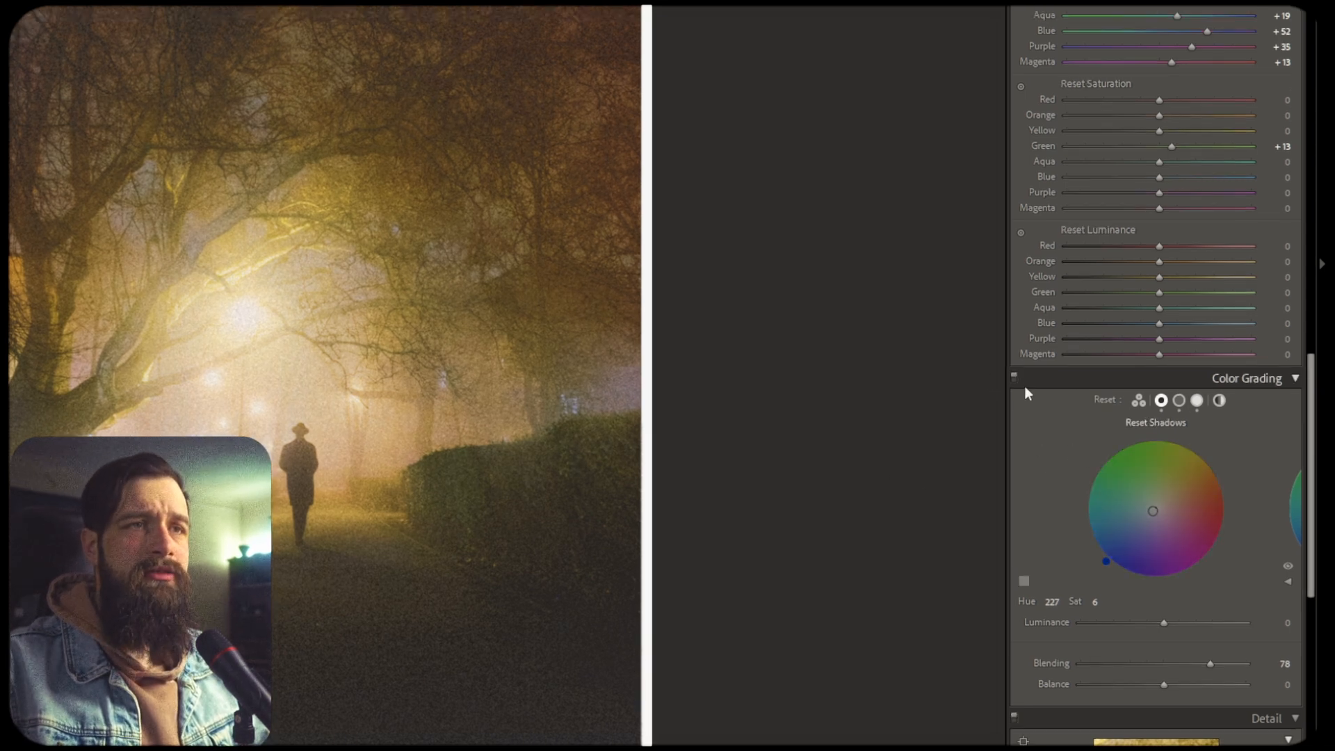
Disable the Color Grading, Calibration and Color Mixer panels and collapse all three
{"action": "left_click", "coordinate": [1015, 378]}
{"action": "scroll", "coordinate": [1036, 292], "scroll_direction": "up", "scroll_amount": 8}
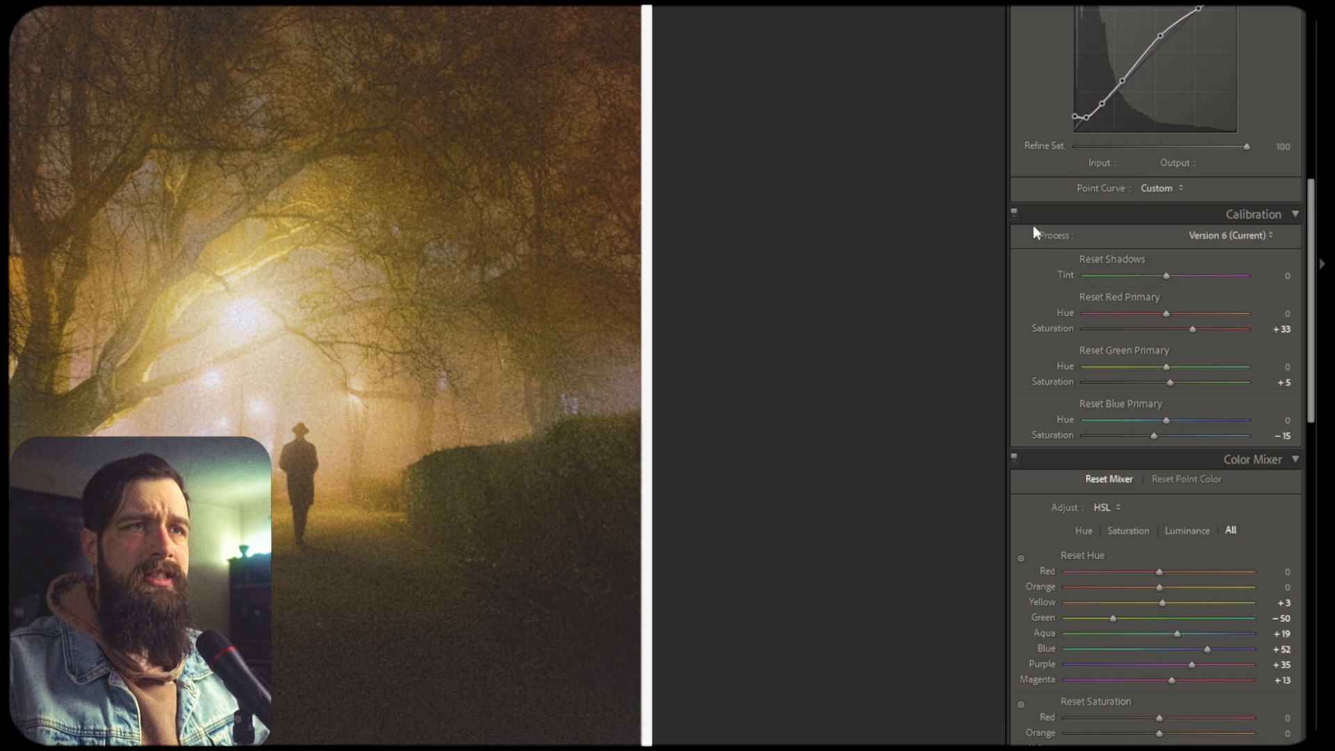
{"action": "left_click", "coordinate": [1015, 215], "text": "alt"}
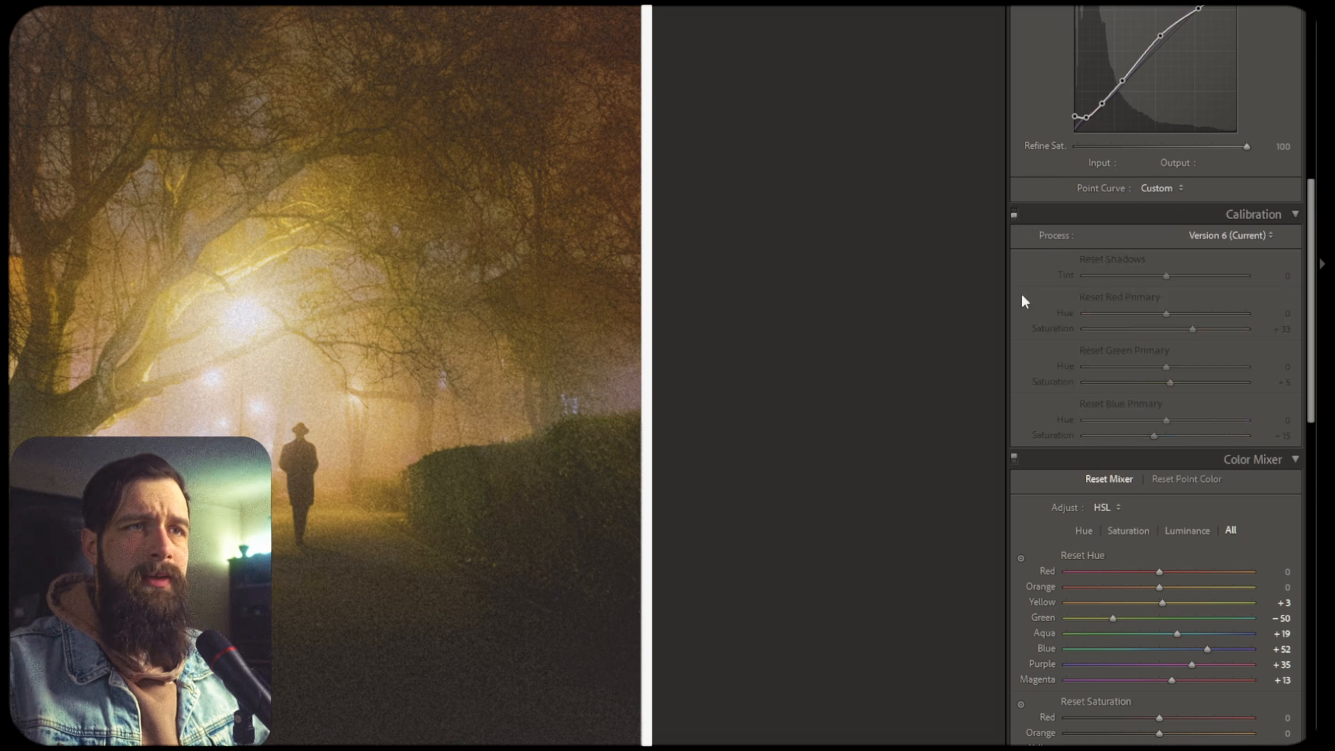
{"action": "left_click", "coordinate": [1014, 461], "text": "alt"}
{"action": "left_click", "coordinate": [1194, 464]}
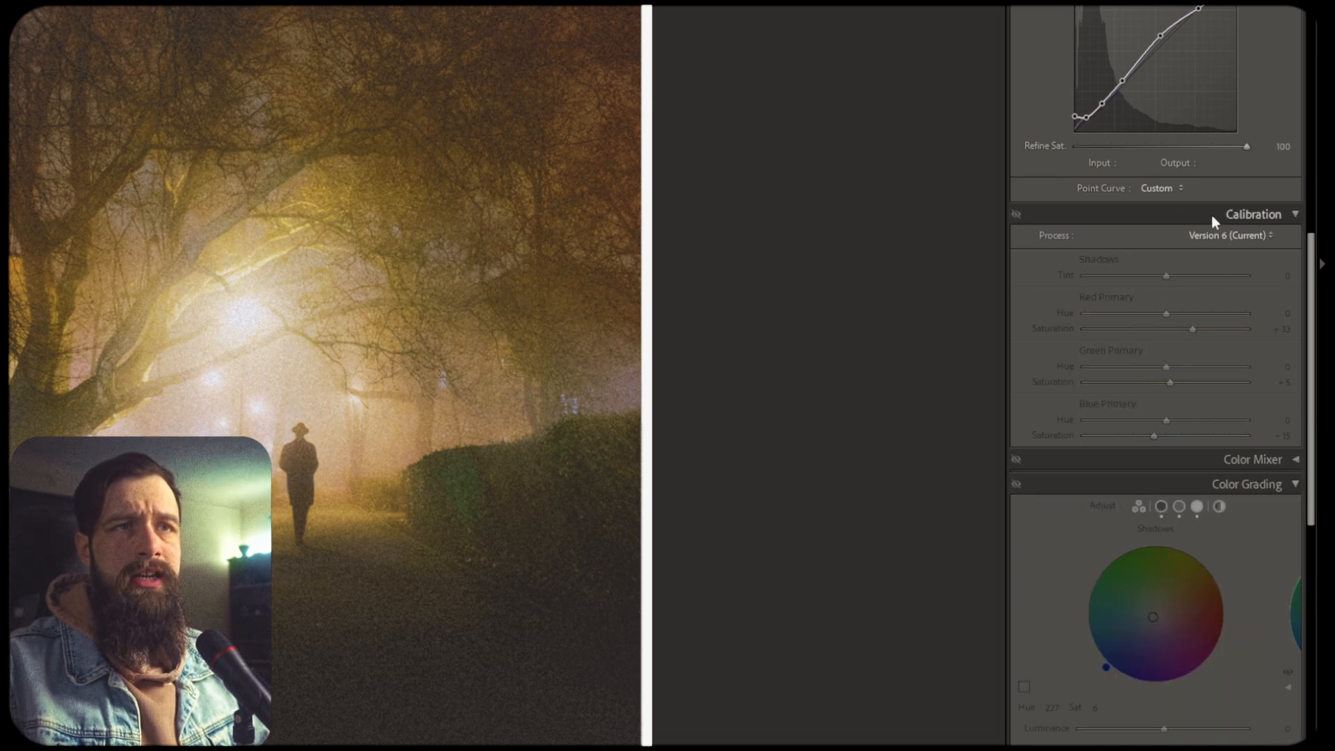
{"action": "left_click", "coordinate": [1211, 215]}
{"action": "left_click", "coordinate": [1145, 261]}
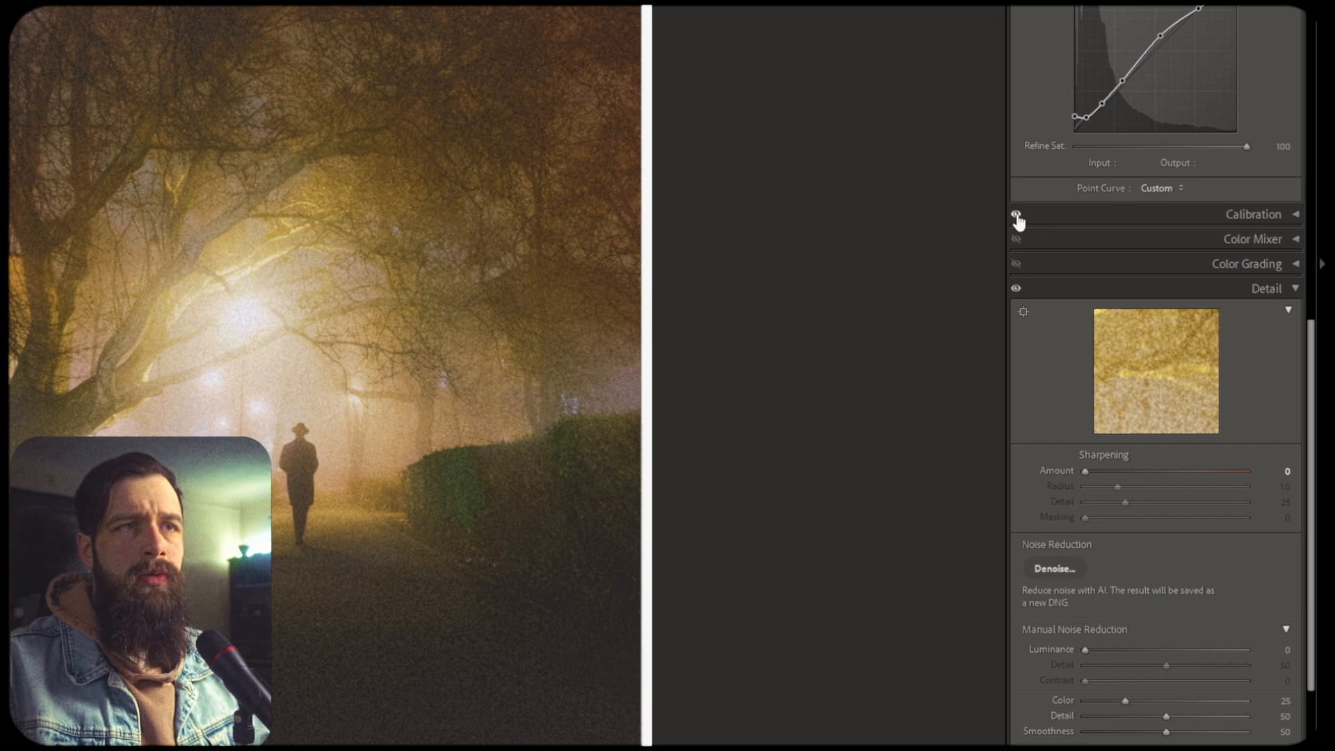
Open the Masking panel and select Mask 6 to show its linear gradient
{"action": "key", "text": "alt"}
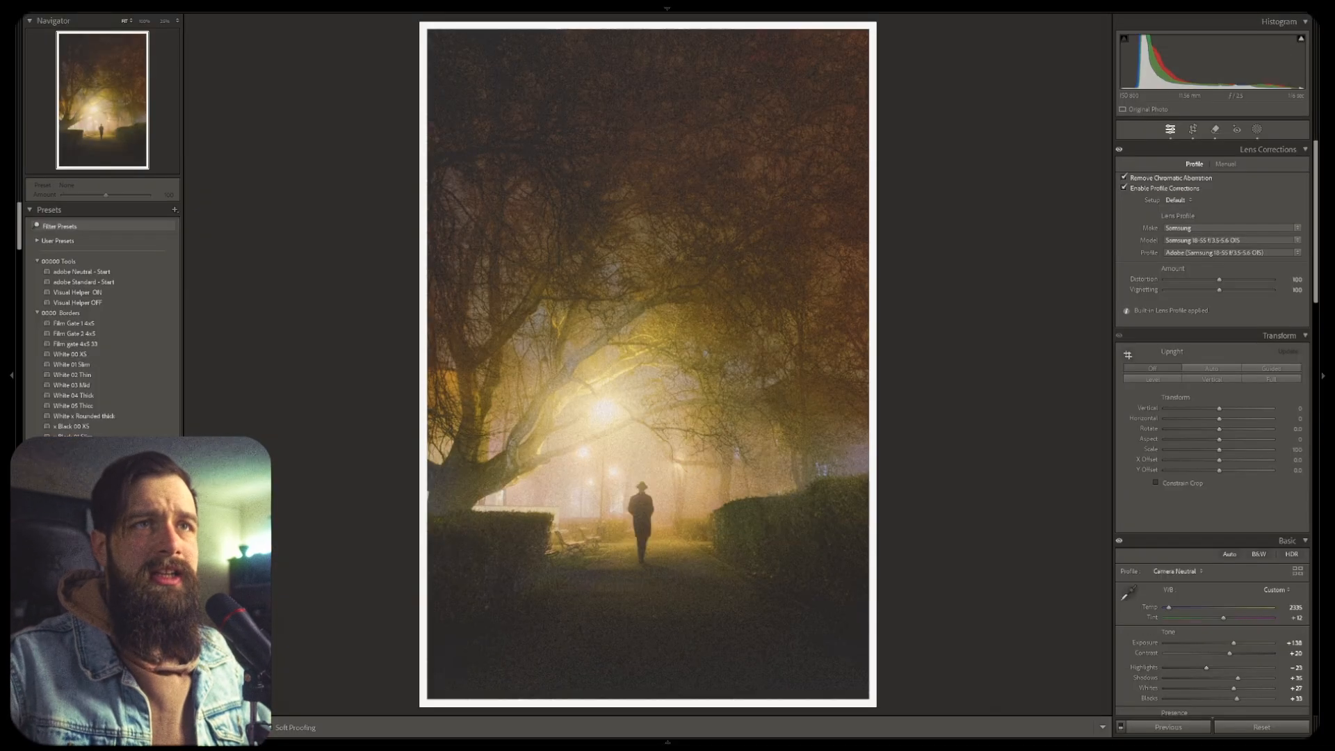
{"action": "left_click", "coordinate": [1256, 130]}
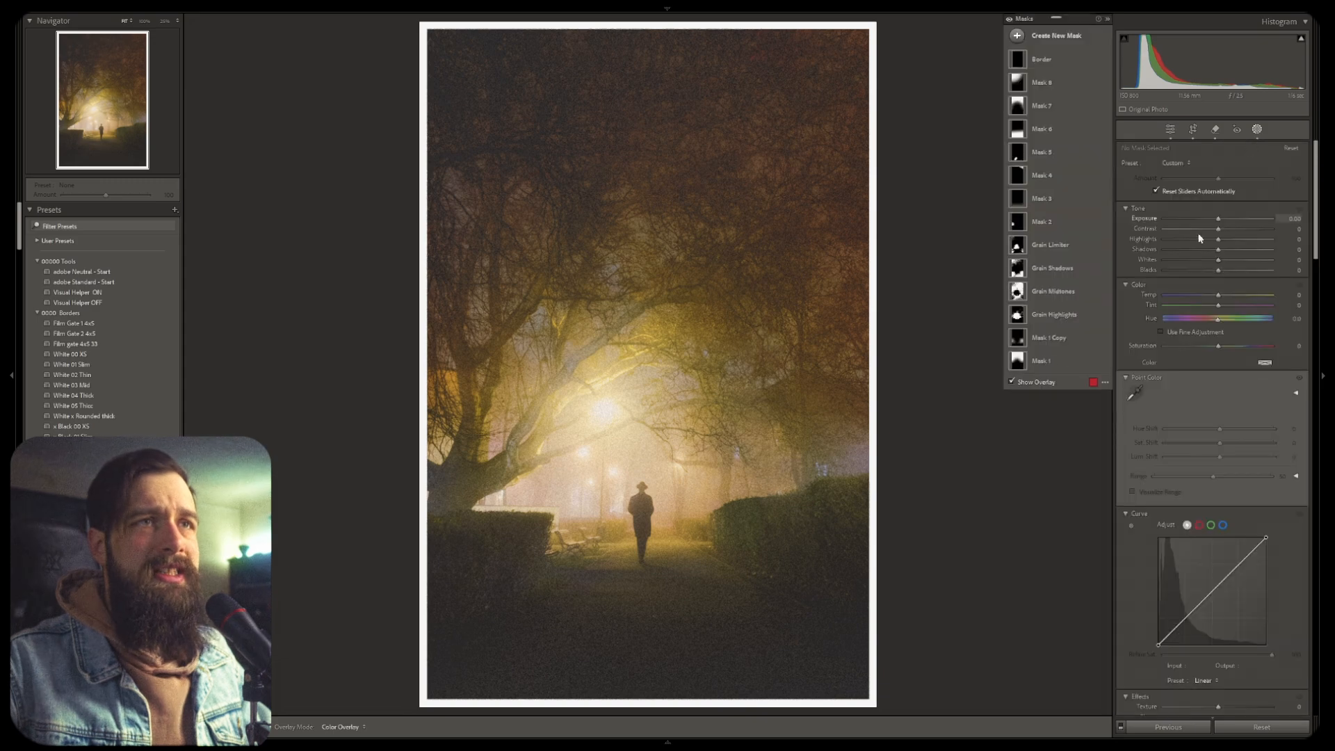
{"action": "left_click", "coordinate": [1077, 128]}
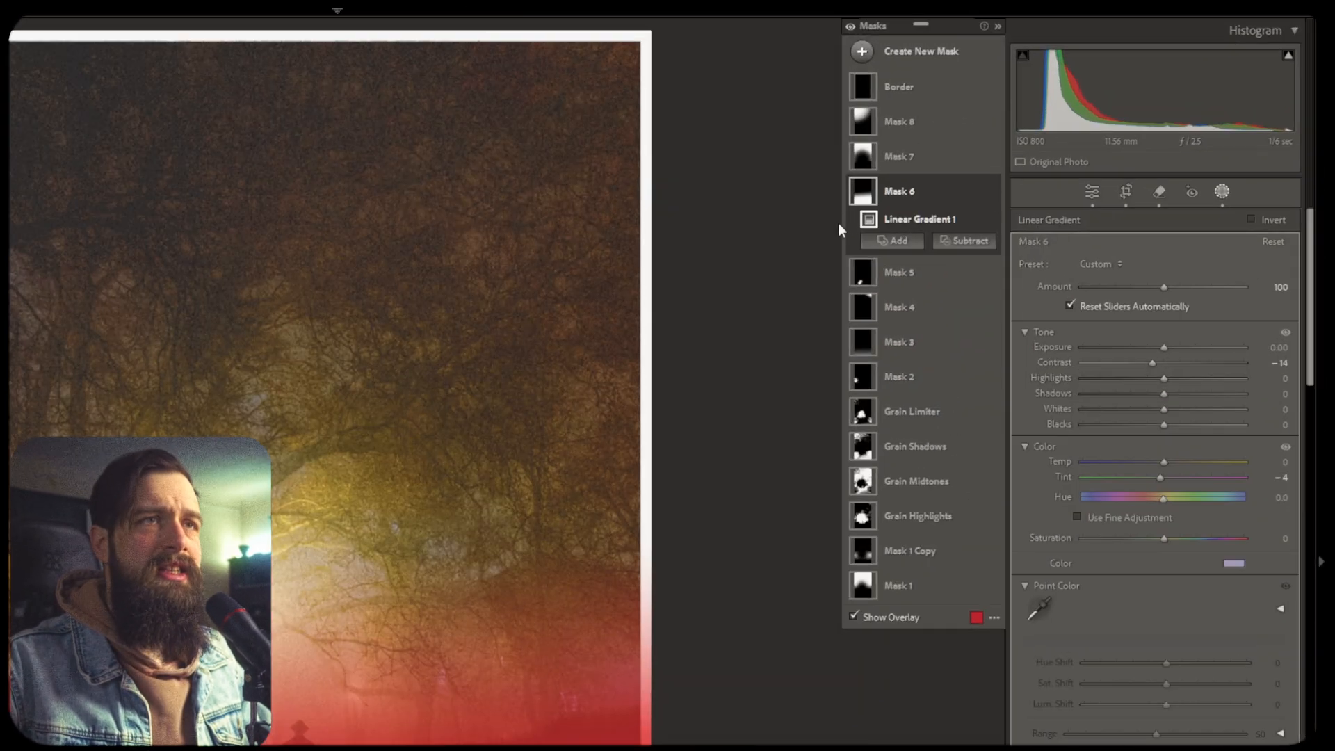
Reveal the alternate mask operation options under Mask 6's Add and Subtract
{"action": "key", "text": "alt"}
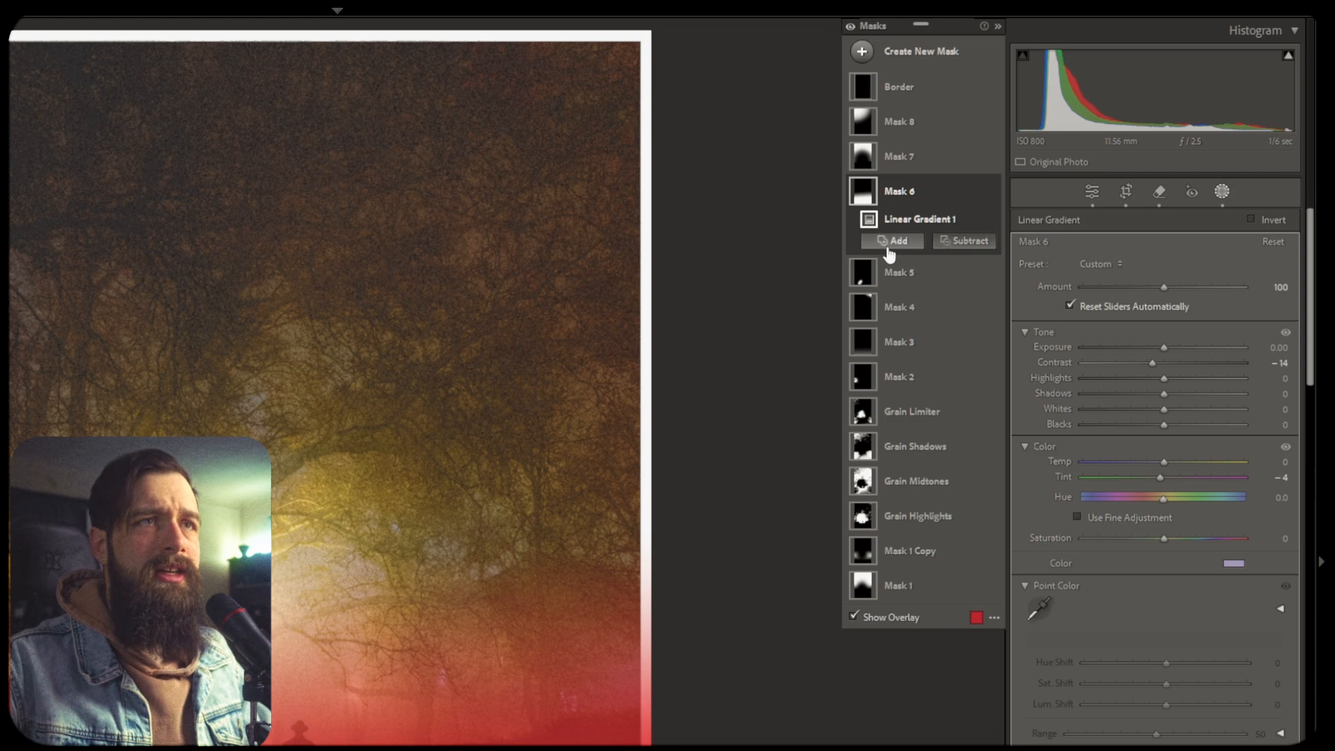
{"action": "key", "text": "alt"}
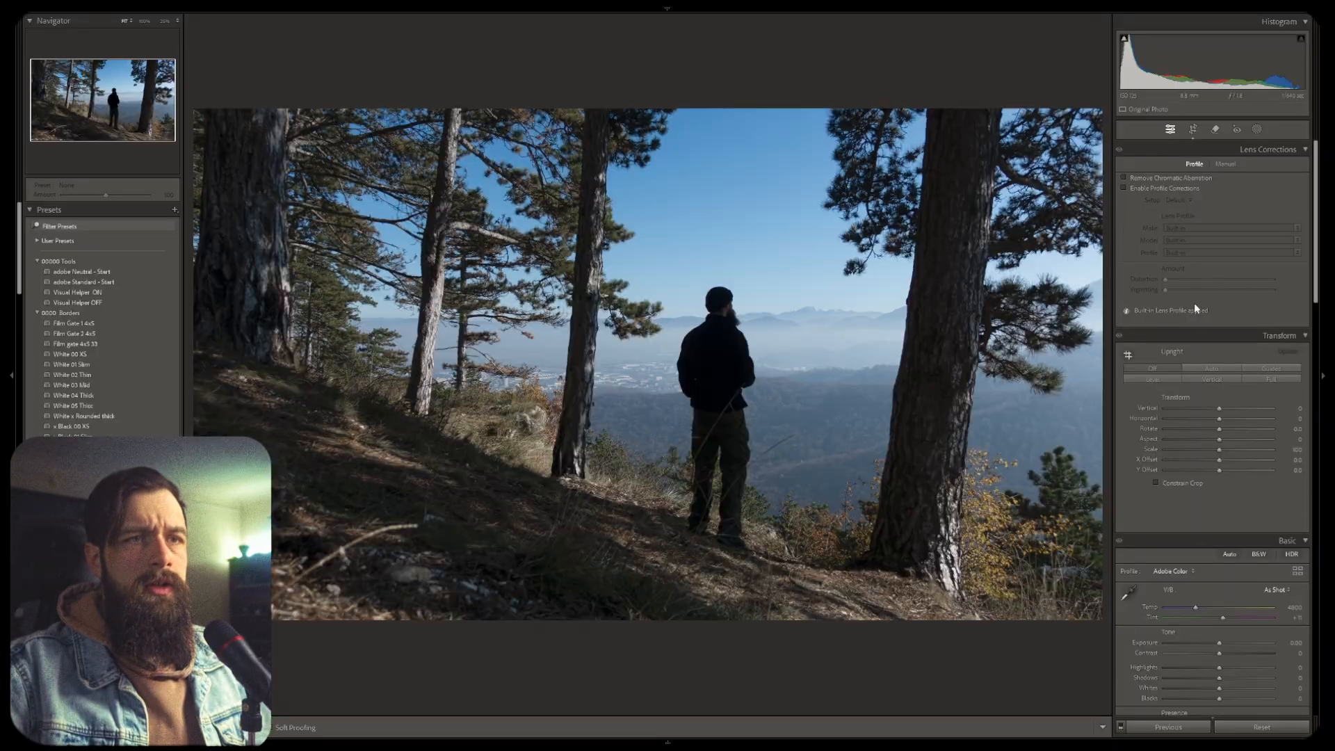
{"action": "scroll", "coordinate": [1195, 306], "scroll_direction": "down", "scroll_amount": 5}
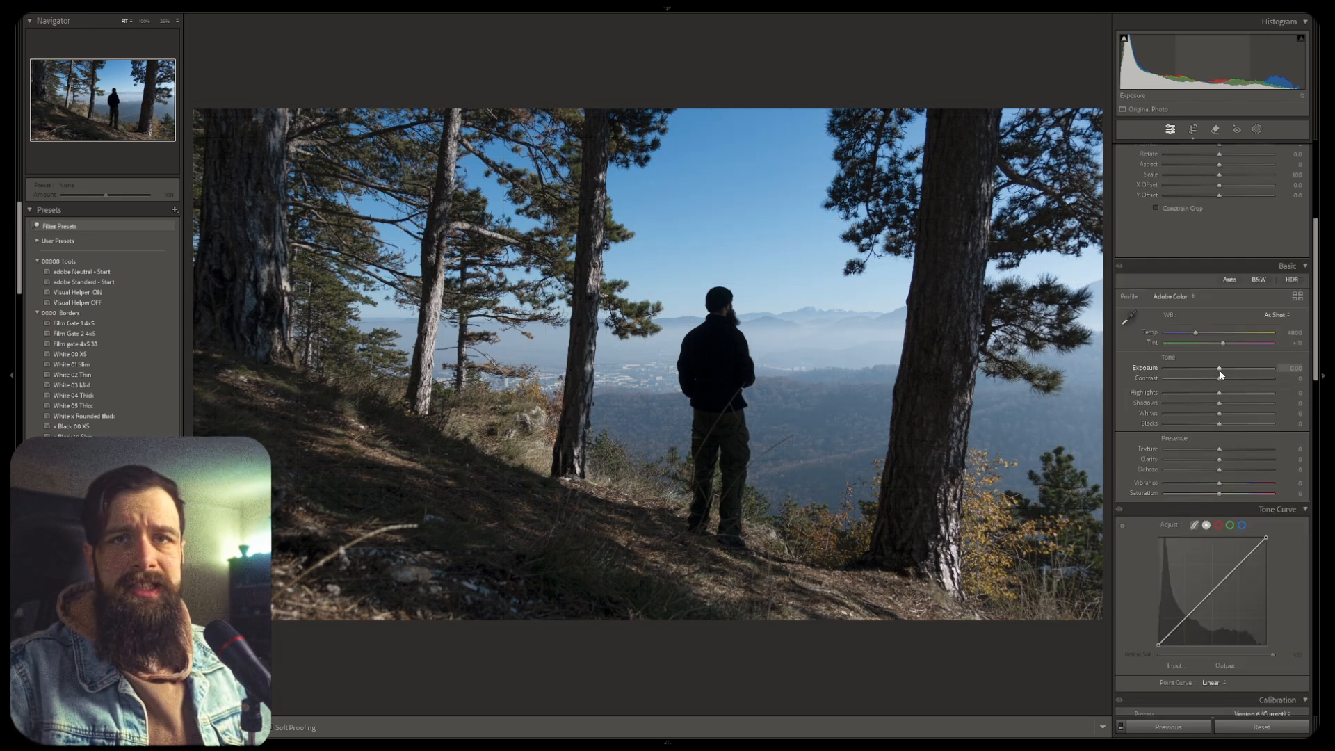
On the forest photo, reveal Basic reset labels and drag the Exposure and Blacks sliders while previewing clipping
{"action": "key", "text": "alt"}
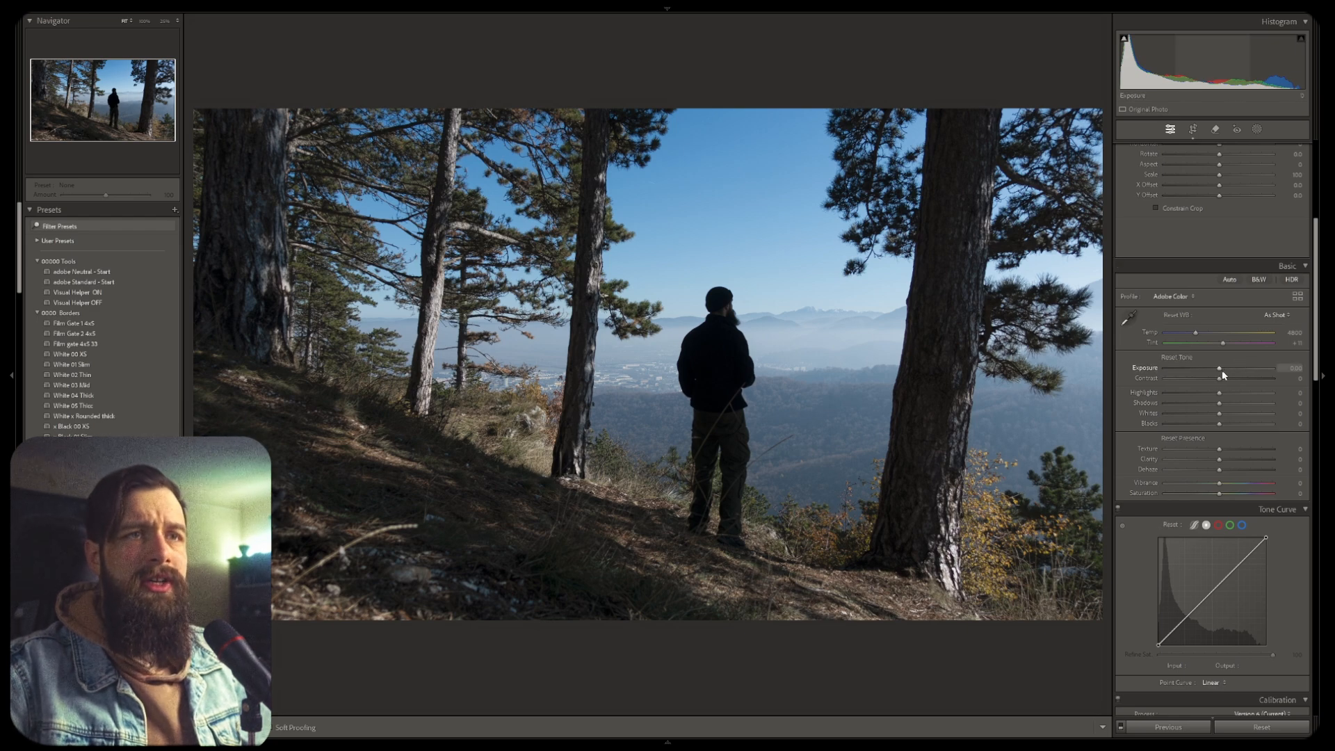
{"action": "left_click_drag", "start_coordinate": [1220, 372], "coordinate": [1259, 372]}
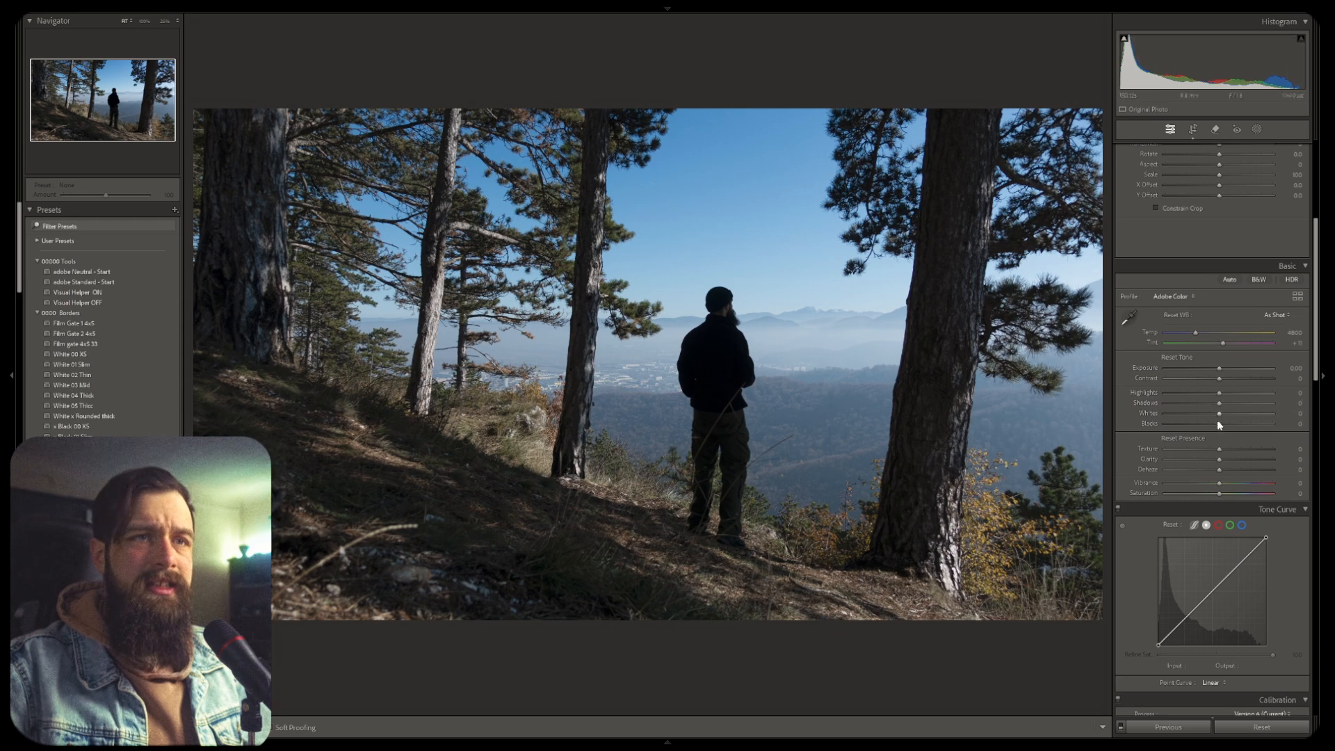
{"action": "left_click_drag", "start_coordinate": [1218, 426], "coordinate": [1209, 427]}
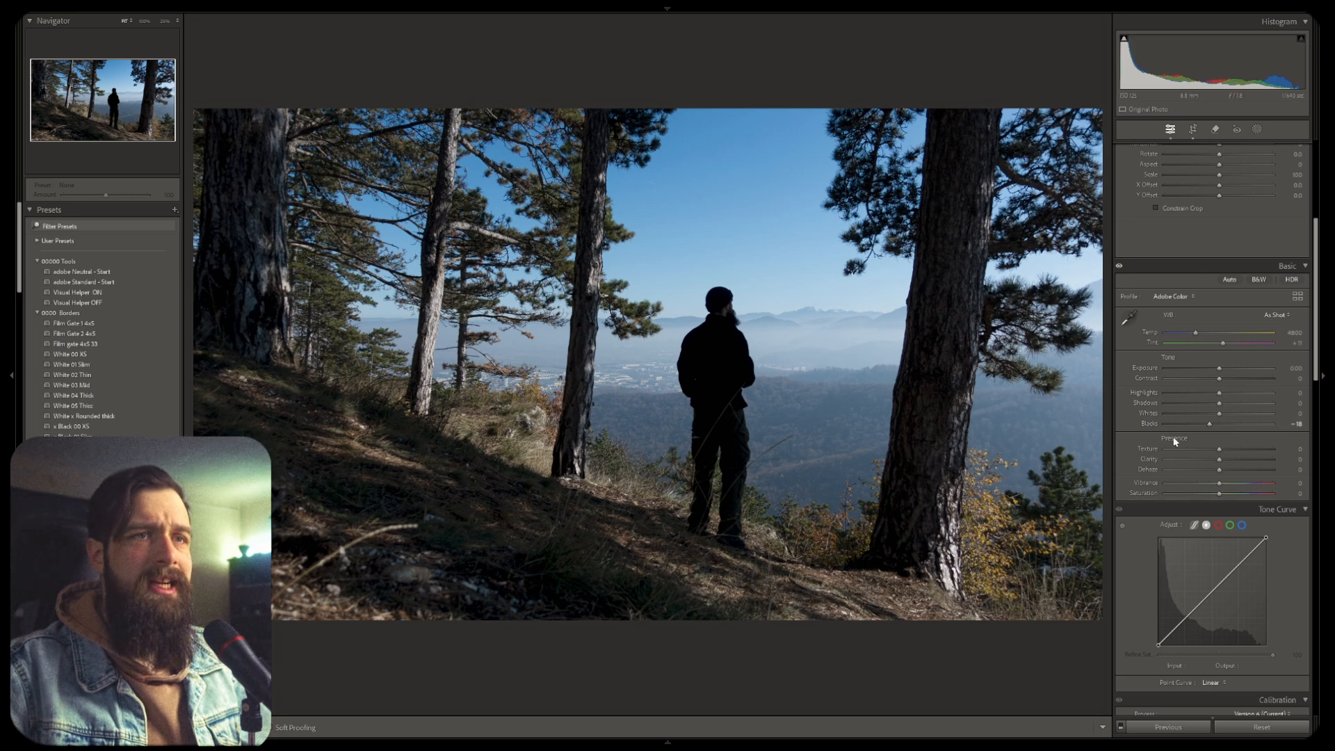
Reveal the reset options in the Color Mixer panel
{"action": "scroll", "coordinate": [1142, 371], "scroll_direction": "down", "scroll_amount": 5}
{"action": "scroll", "coordinate": [1133, 310], "scroll_direction": "down", "scroll_amount": 6}
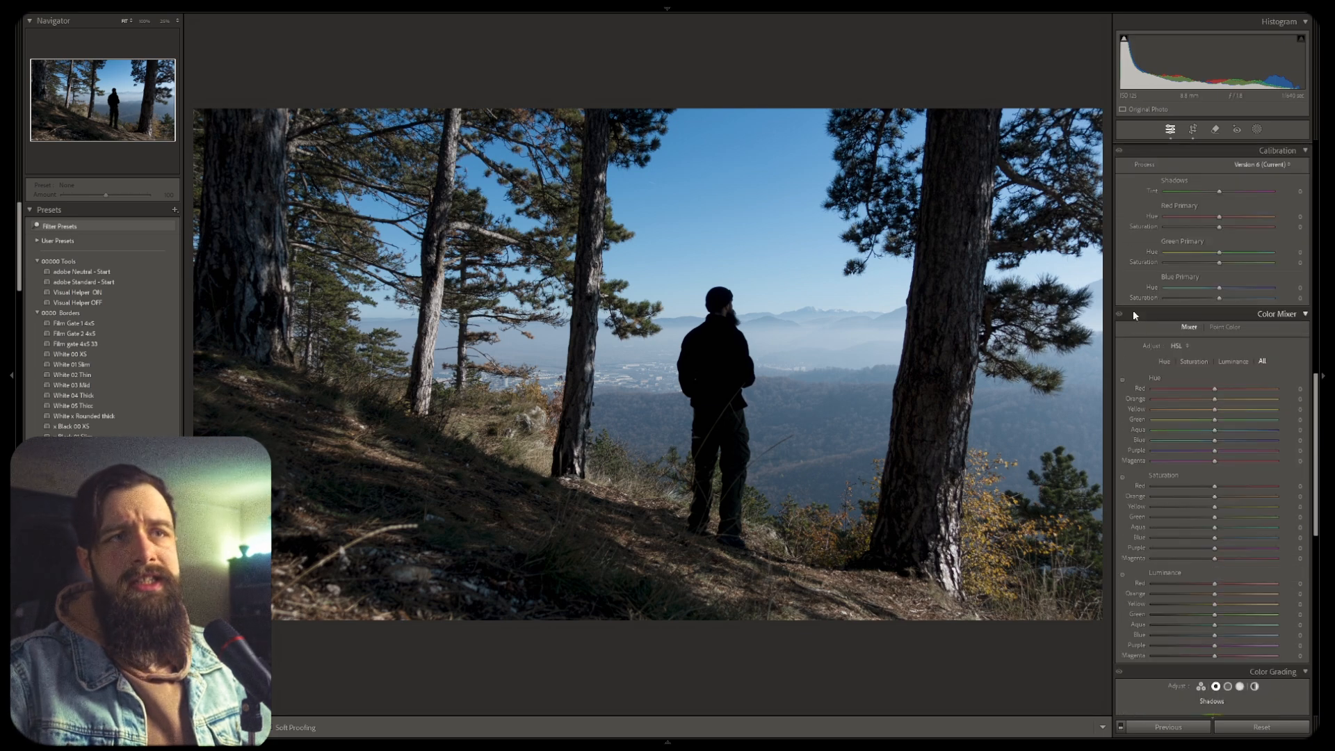
{"action": "key", "text": "alt"}
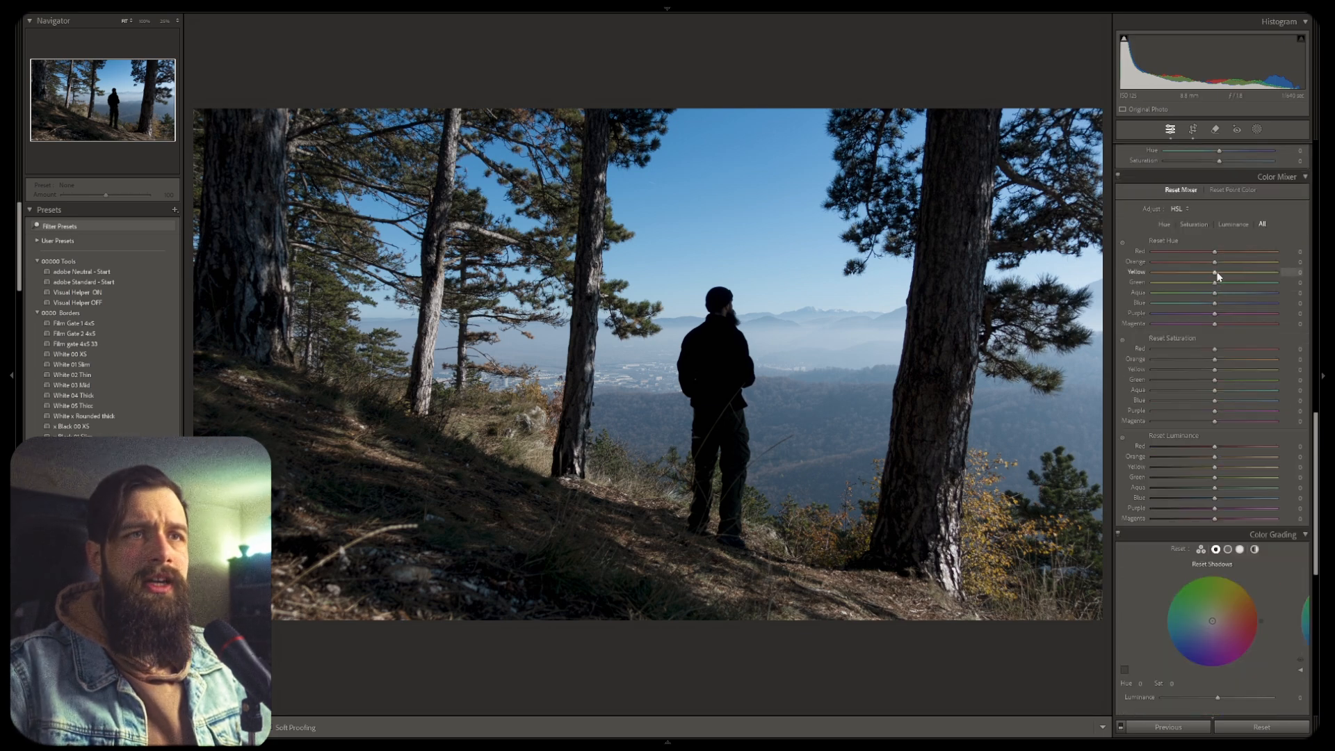
In the Color Mixer, set Yellow hue to about -23, Blue hue about +15, Blue saturation about +20 and Blue luminance about +30
{"action": "left_click_drag", "start_coordinate": [1217, 271], "coordinate": [1222, 318]}
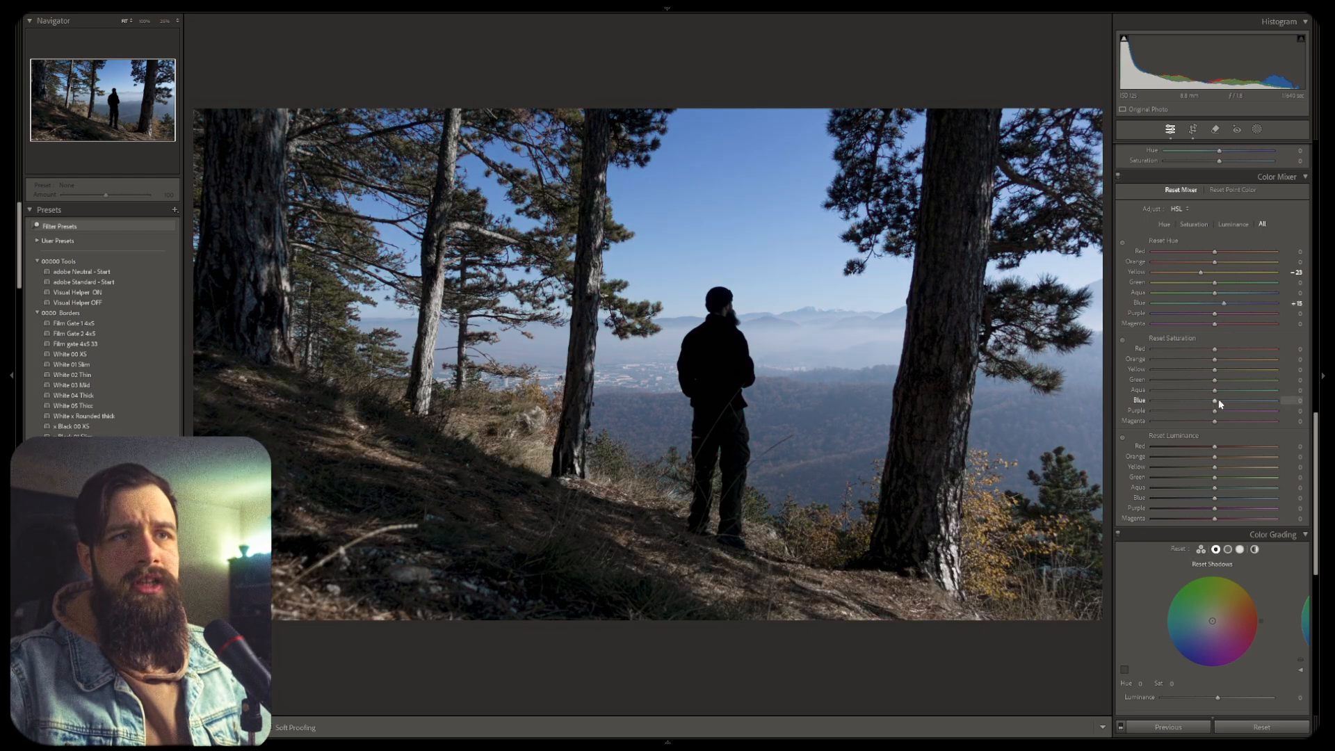
{"action": "left_click_drag", "start_coordinate": [1215, 401], "coordinate": [1241, 399]}
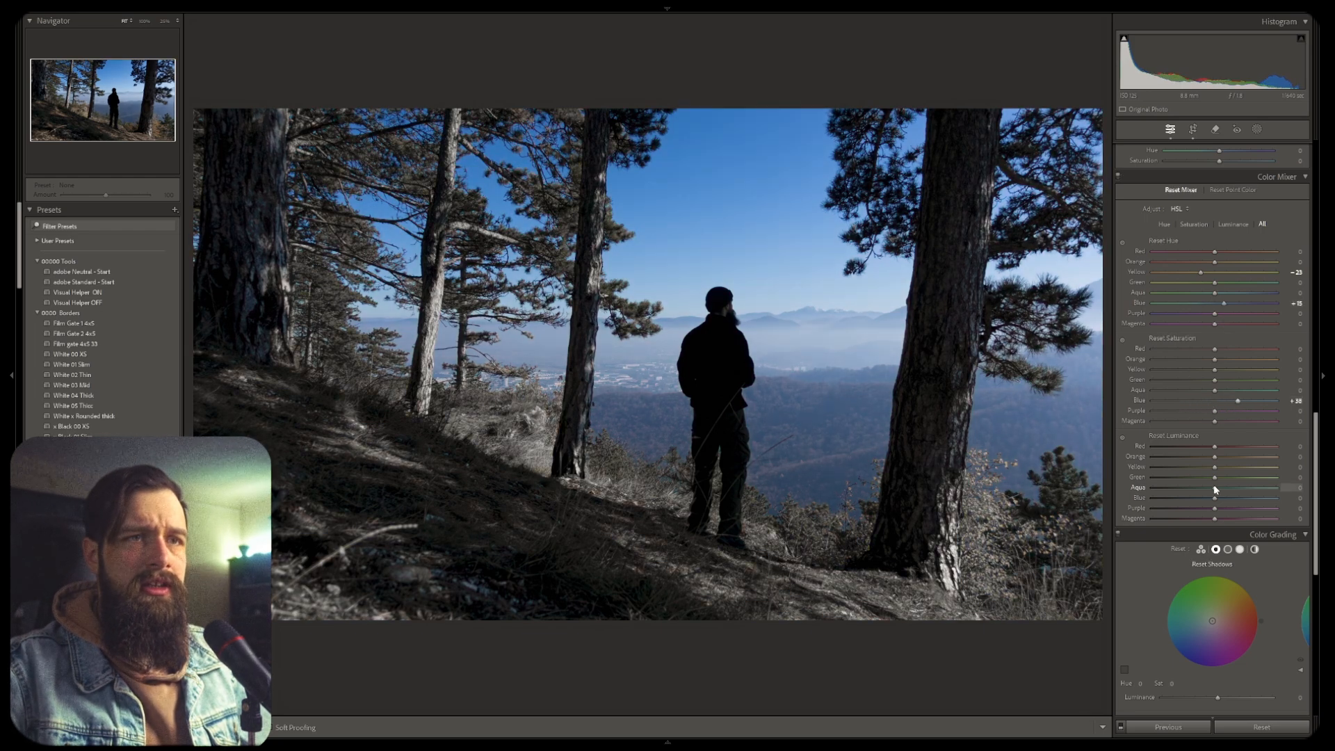
{"action": "mouse_move", "coordinate": [1246, 499]}
{"action": "left_mouse_down"}
{"action": "mouse_move", "coordinate": [1193, 502]}
{"action": "mouse_move", "coordinate": [1234, 505]}
{"action": "left_mouse_up"}
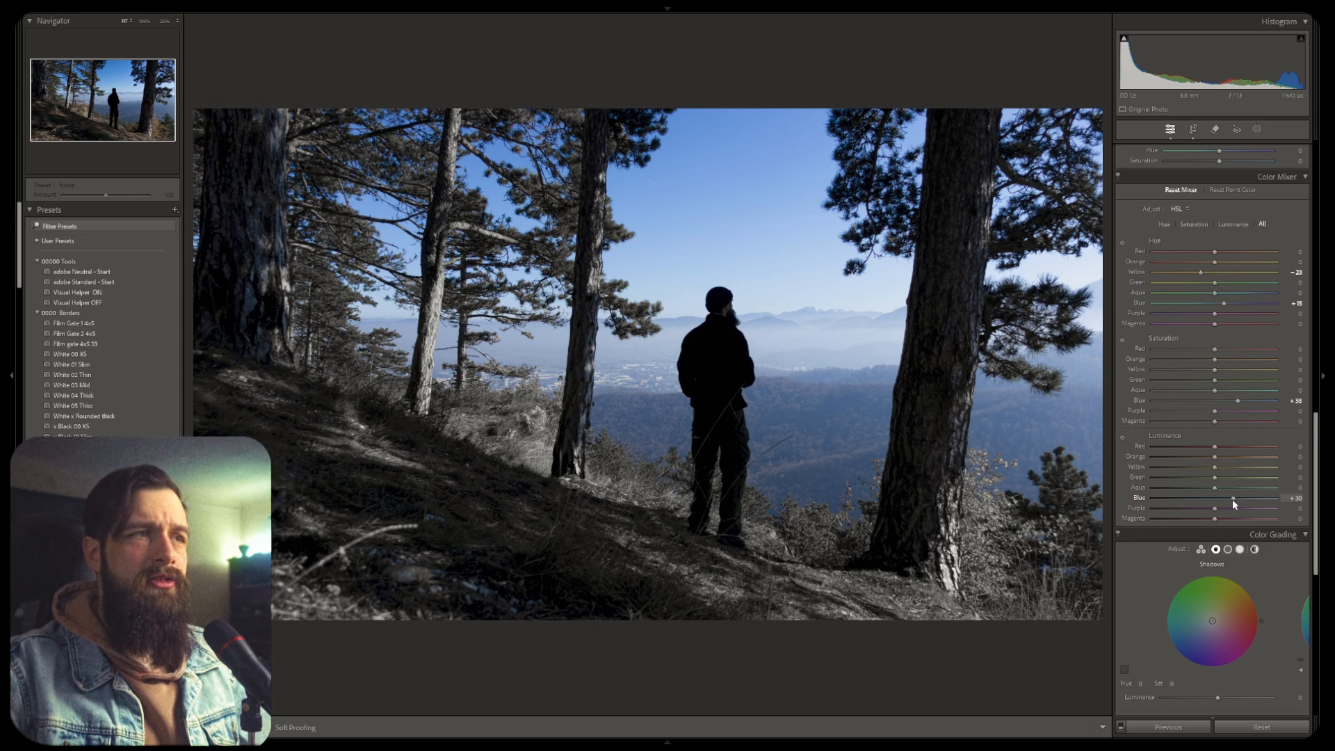
{"action": "left_click_drag", "start_coordinate": [1234, 504], "coordinate": [1234, 504]}
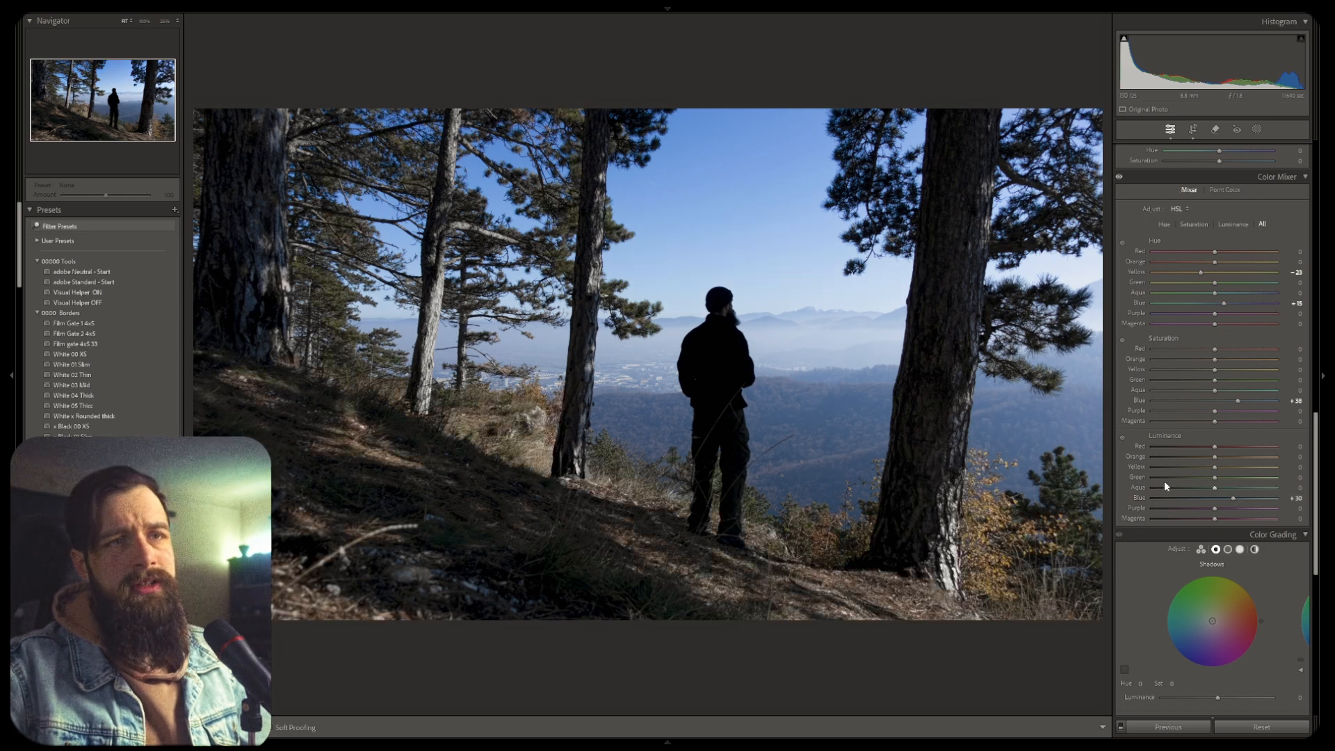
In the Detail panel, set sharpening Amount to 70 while previewing the sharpening effect
{"action": "scroll", "coordinate": [1165, 417], "scroll_direction": "down", "scroll_amount": 6}
{"action": "scroll", "coordinate": [1166, 353], "scroll_direction": "down", "scroll_amount": 2}
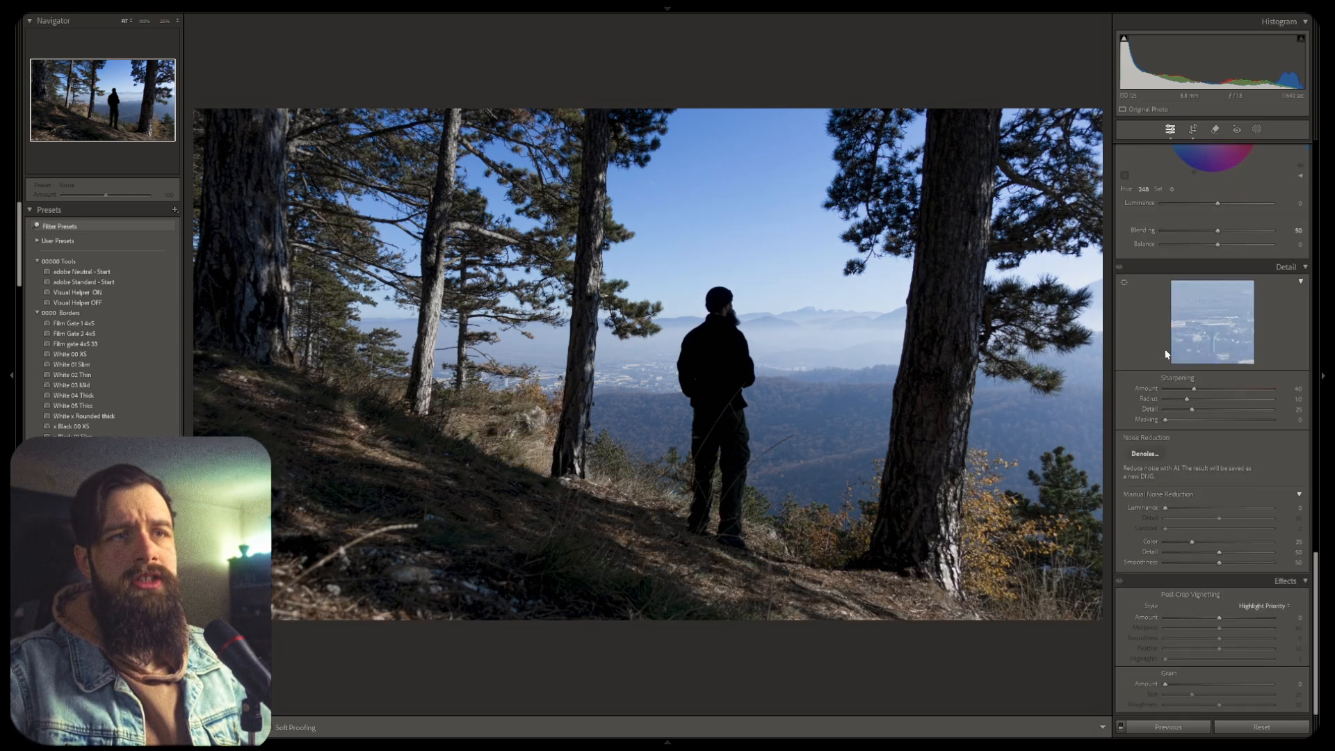
{"action": "key", "text": "alt"}
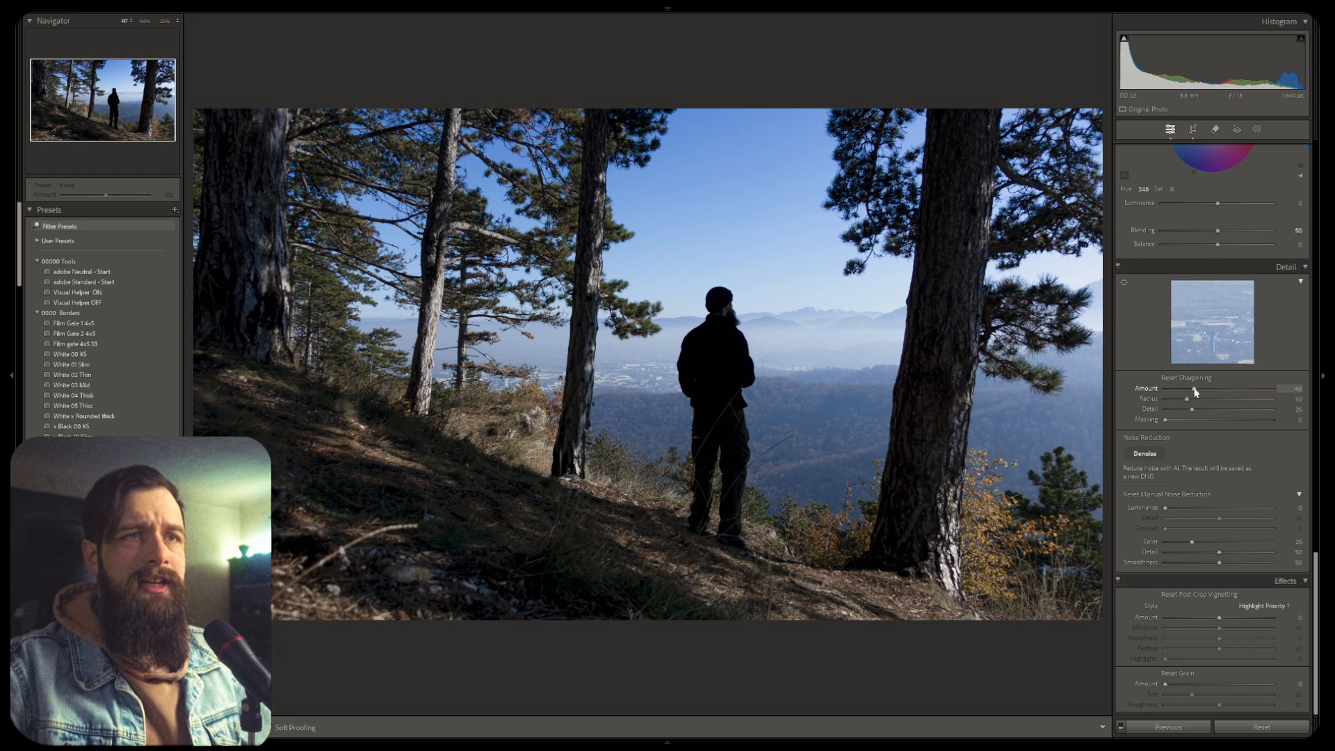
{"action": "left_click_drag", "start_coordinate": [1194, 391], "coordinate": [1228, 395]}
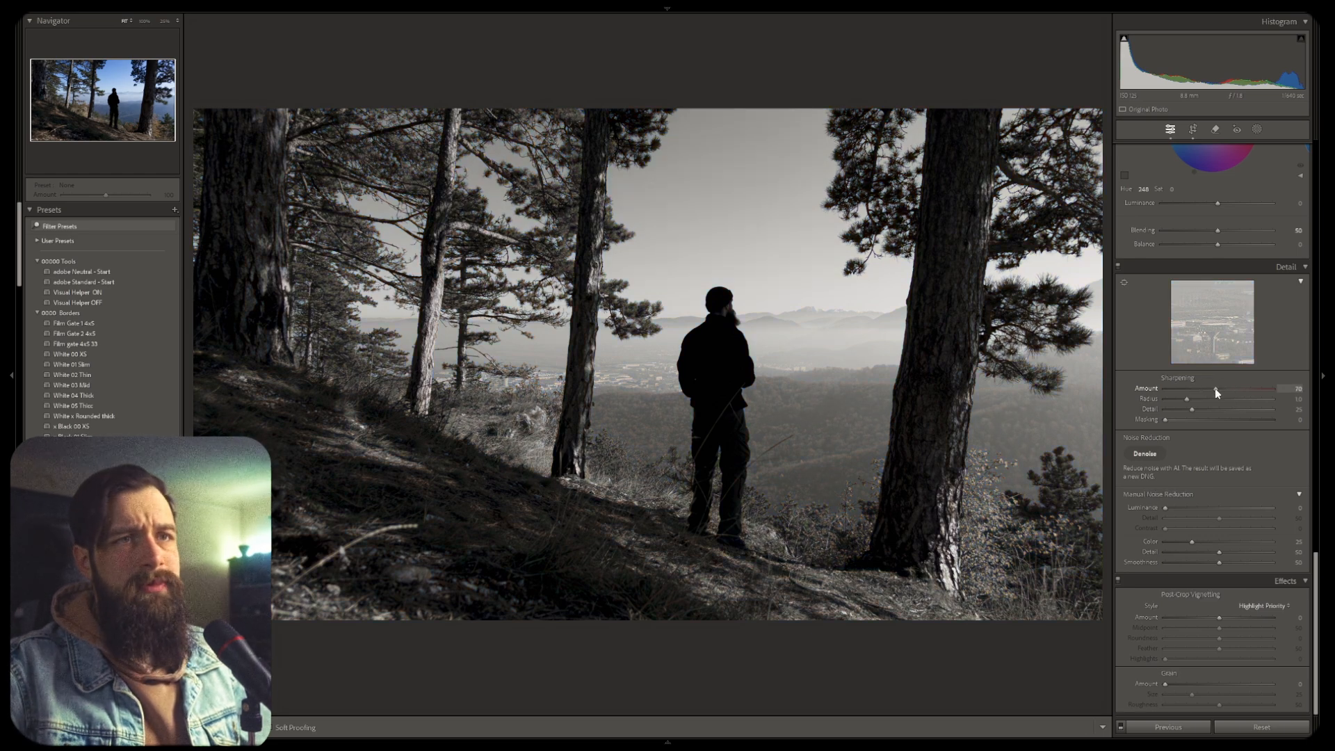
{"action": "left_click_drag", "start_coordinate": [1216, 390], "coordinate": [1215, 390]}
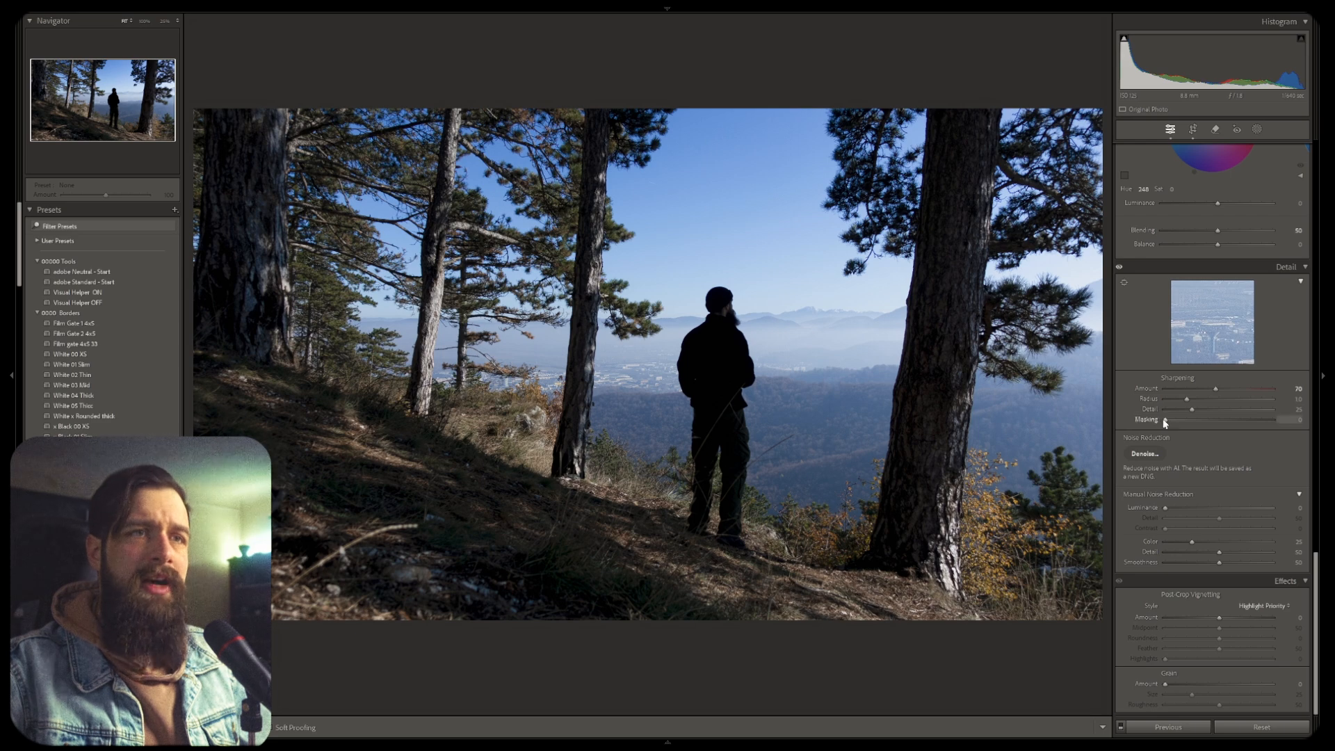
Set sharpening Masking to 30 while previewing the edge mask
{"action": "key", "text": "alt"}
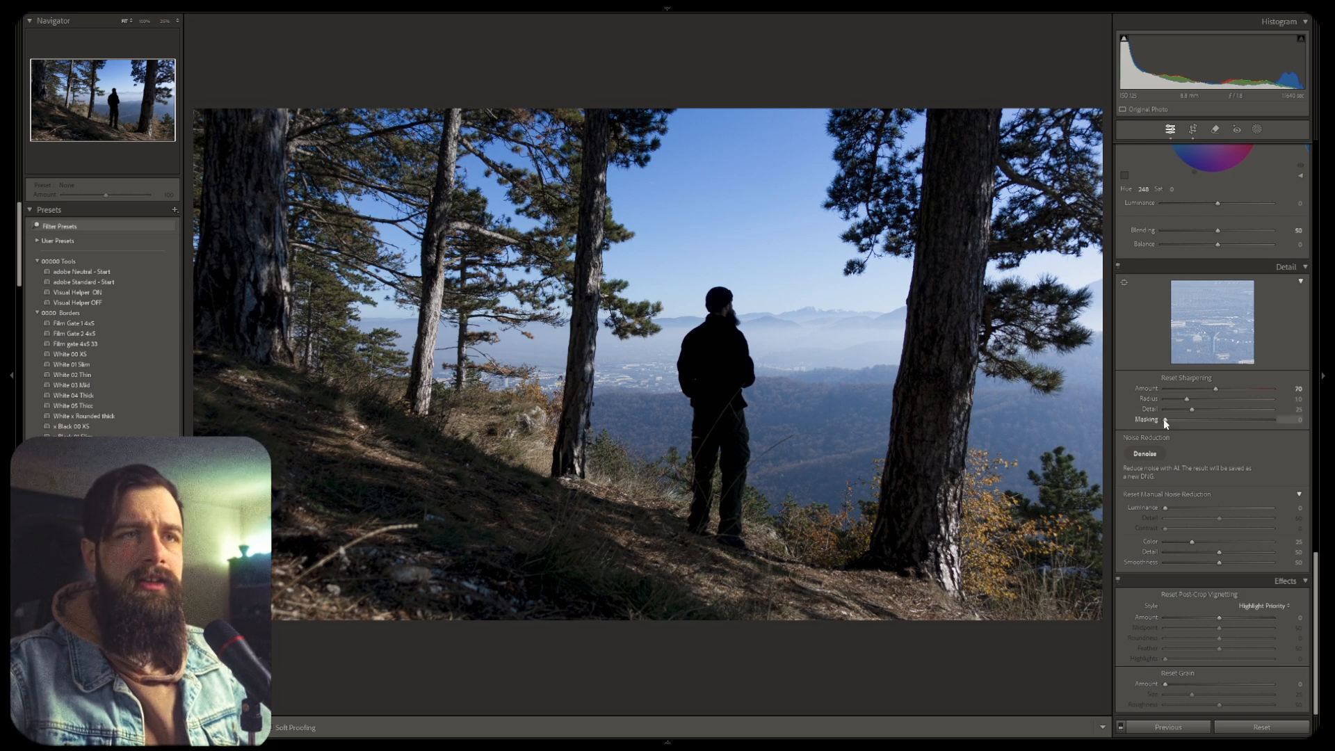
{"action": "left_click_drag", "start_coordinate": [1163, 419], "coordinate": [1196, 423]}
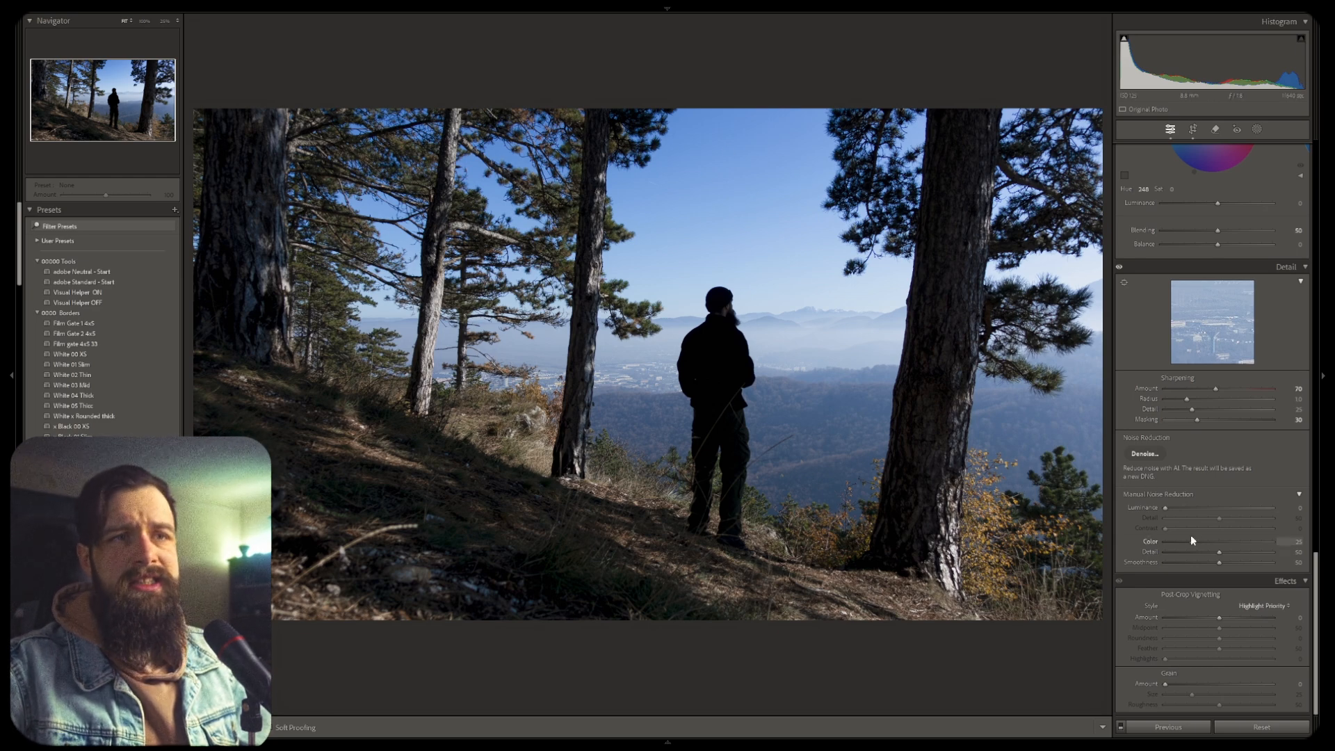
Drag the Luminance noise reduction slider while previewing its effect
{"action": "key", "text": "alt"}
{"action": "mouse_move", "coordinate": [1166, 508]}
{"action": "left_mouse_down"}
{"action": "mouse_move", "coordinate": [1202, 512]}
{"action": "mouse_move", "coordinate": [1193, 525]}
{"action": "mouse_move", "coordinate": [1189, 507]}
{"action": "left_mouse_up"}
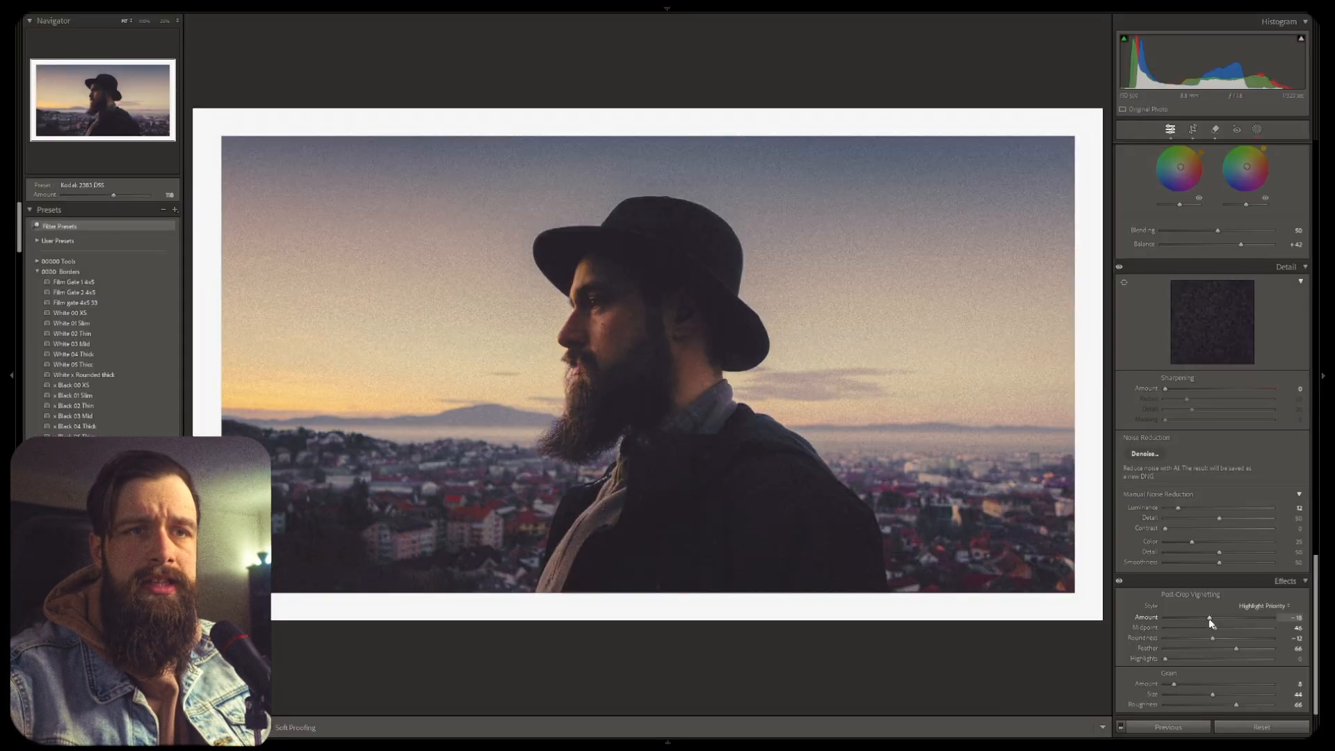
On the portrait, set the post-crop vignette Amount to -23, Midpoint to 24 and Feather to 52
{"action": "left_click_drag", "start_coordinate": [1211, 620], "coordinate": [1208, 622]}
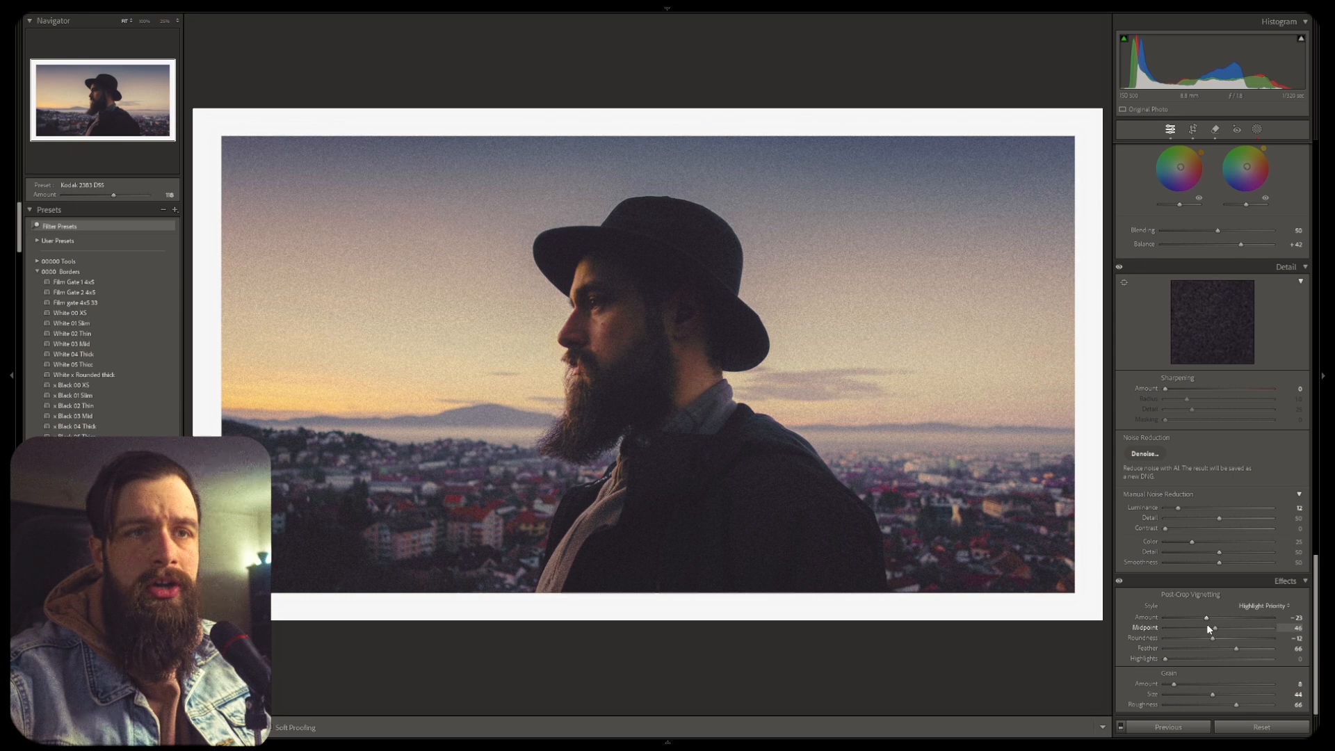
{"action": "left_click_drag", "start_coordinate": [1210, 626], "coordinate": [1230, 651]}
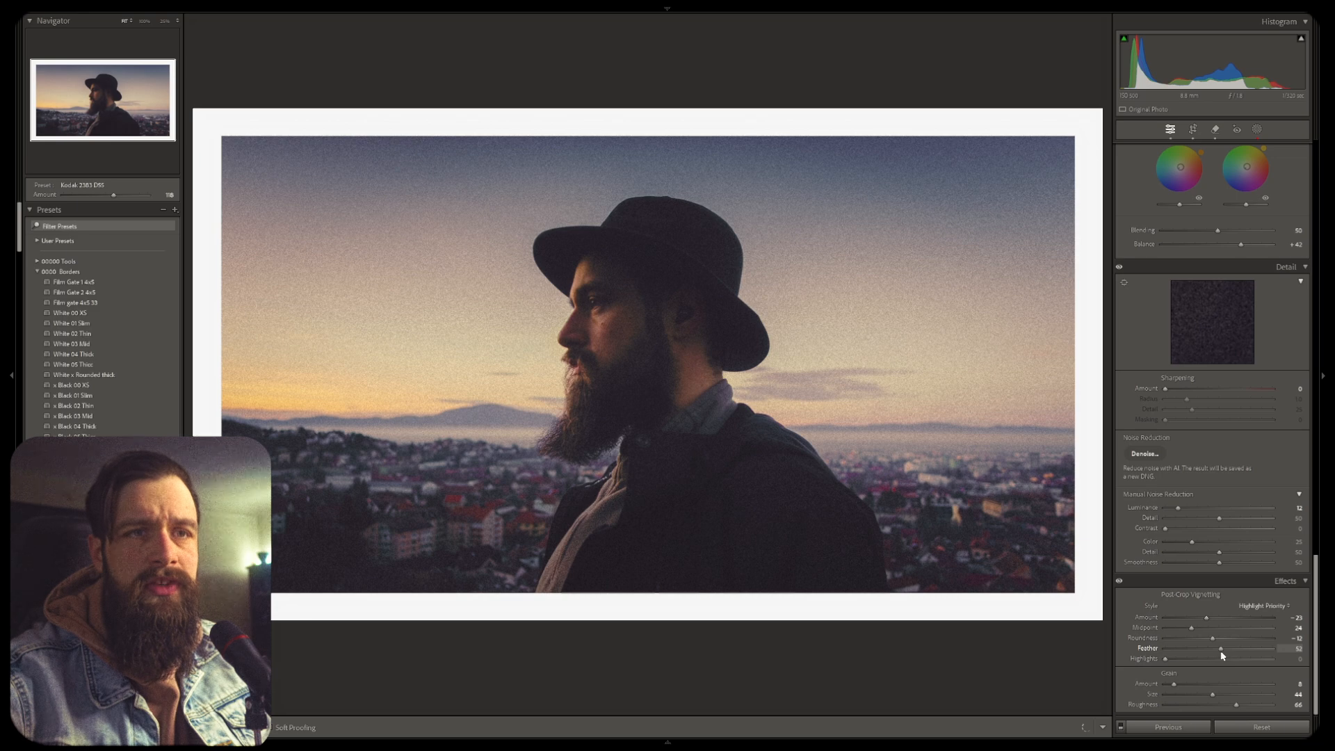
Set the vignette Midpoint to 33 and Roundness to -18 while previewing the vignette
{"action": "key", "text": "alt"}
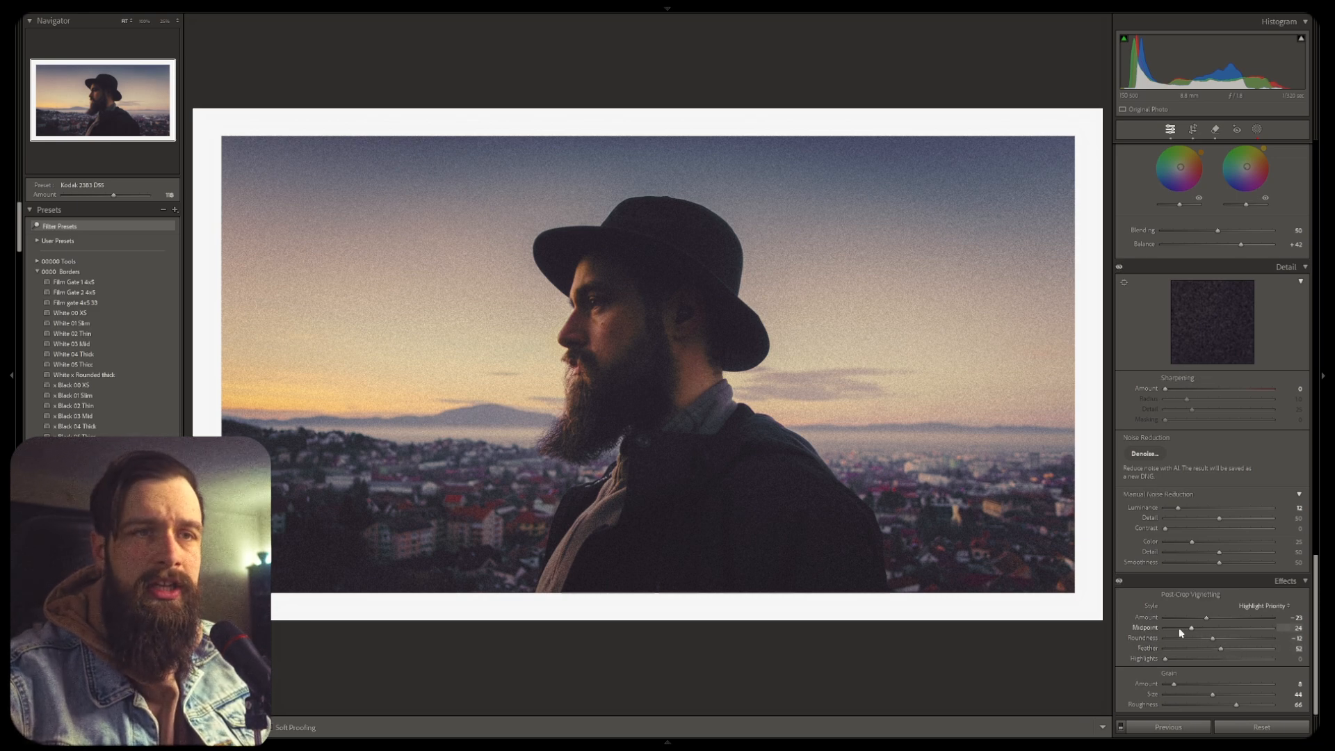
{"action": "key", "text": "alt"}
{"action": "mouse_move", "coordinate": [1192, 629]}
{"action": "left_mouse_down"}
{"action": "mouse_move", "coordinate": [1216, 628]}
{"action": "mouse_move", "coordinate": [1198, 628]}
{"action": "left_mouse_up"}
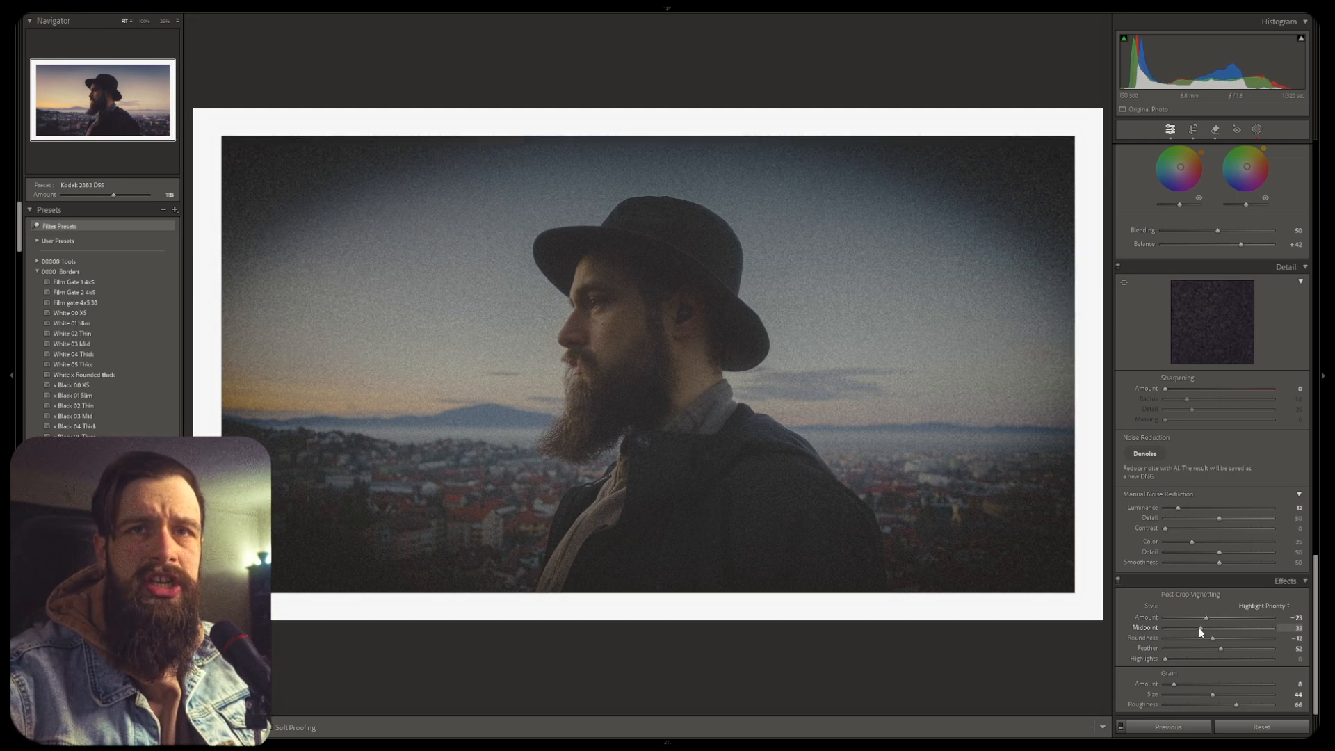
{"action": "left_click_drag", "start_coordinate": [1208, 636], "coordinate": [1209, 638]}
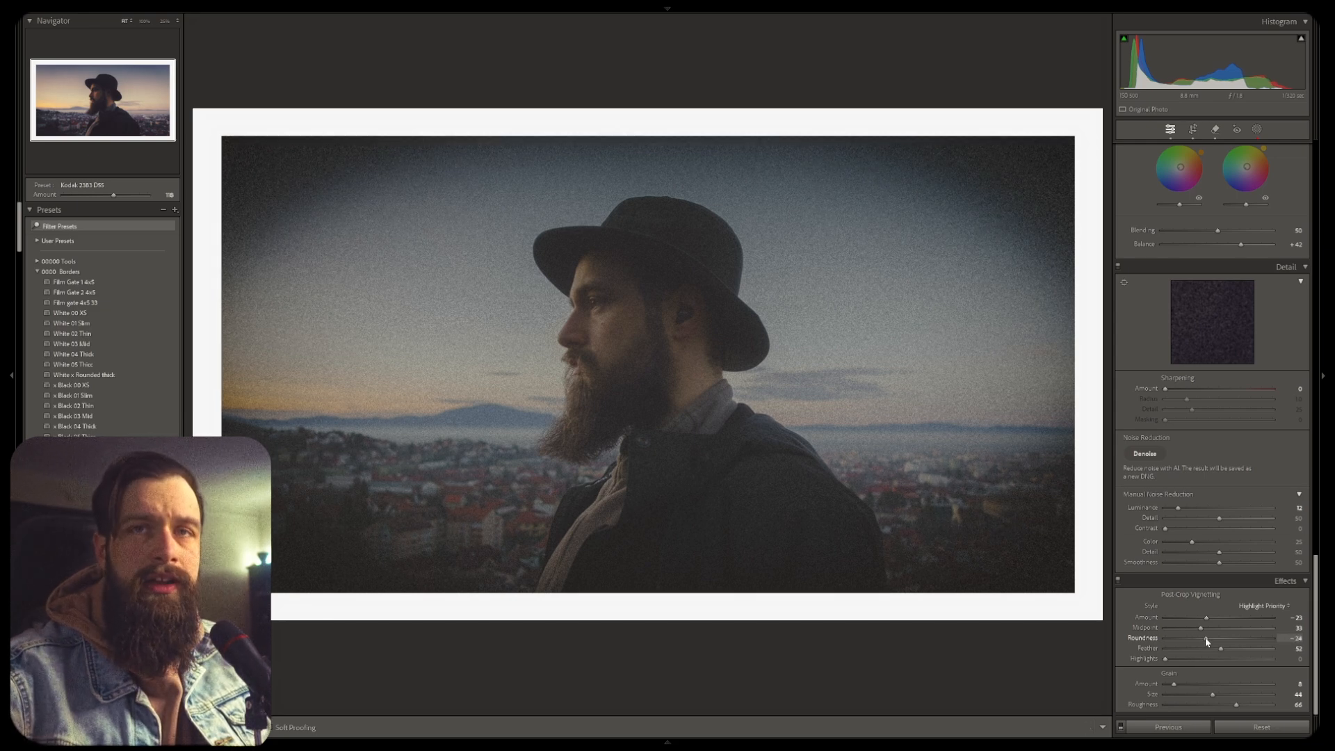
{"action": "left_click_drag", "start_coordinate": [1206, 638], "coordinate": [1210, 638]}
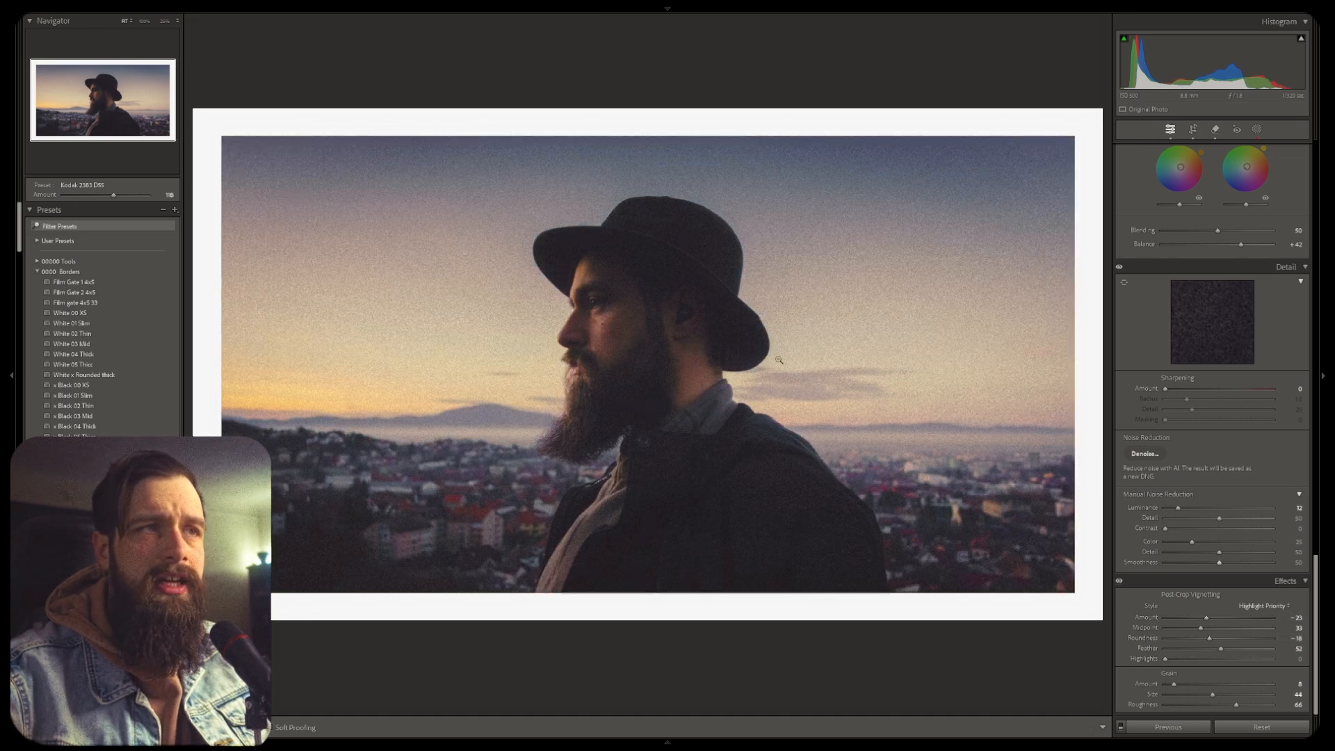
Try drawing a new linear gradient mask across the portrait and undo it
{"action": "scroll", "coordinate": [1123, 580], "scroll_direction": "up", "scroll_amount": 10}
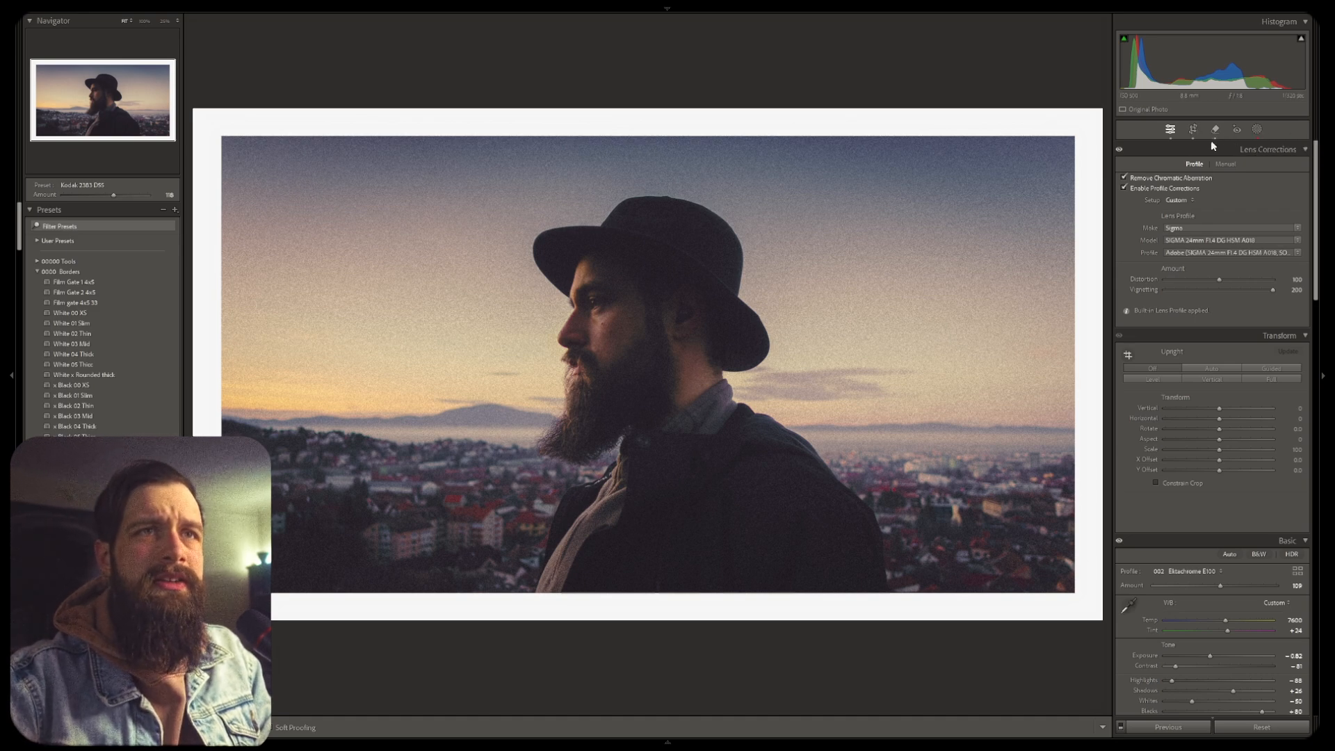
{"action": "left_click", "coordinate": [1257, 130]}
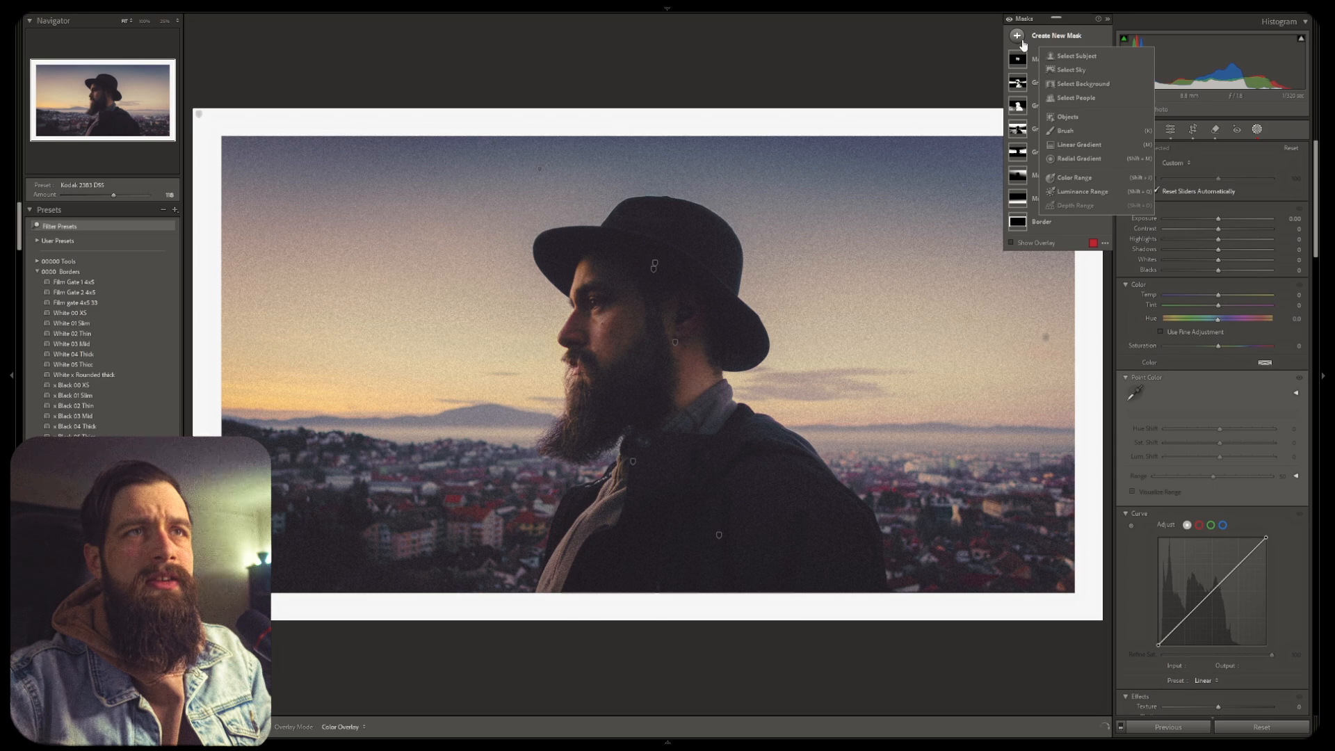
{"action": "key", "text": "m"}
{"action": "left_click_drag", "start_coordinate": [618, 472], "coordinate": [802, 220]}
{"action": "key", "text": "alt"}
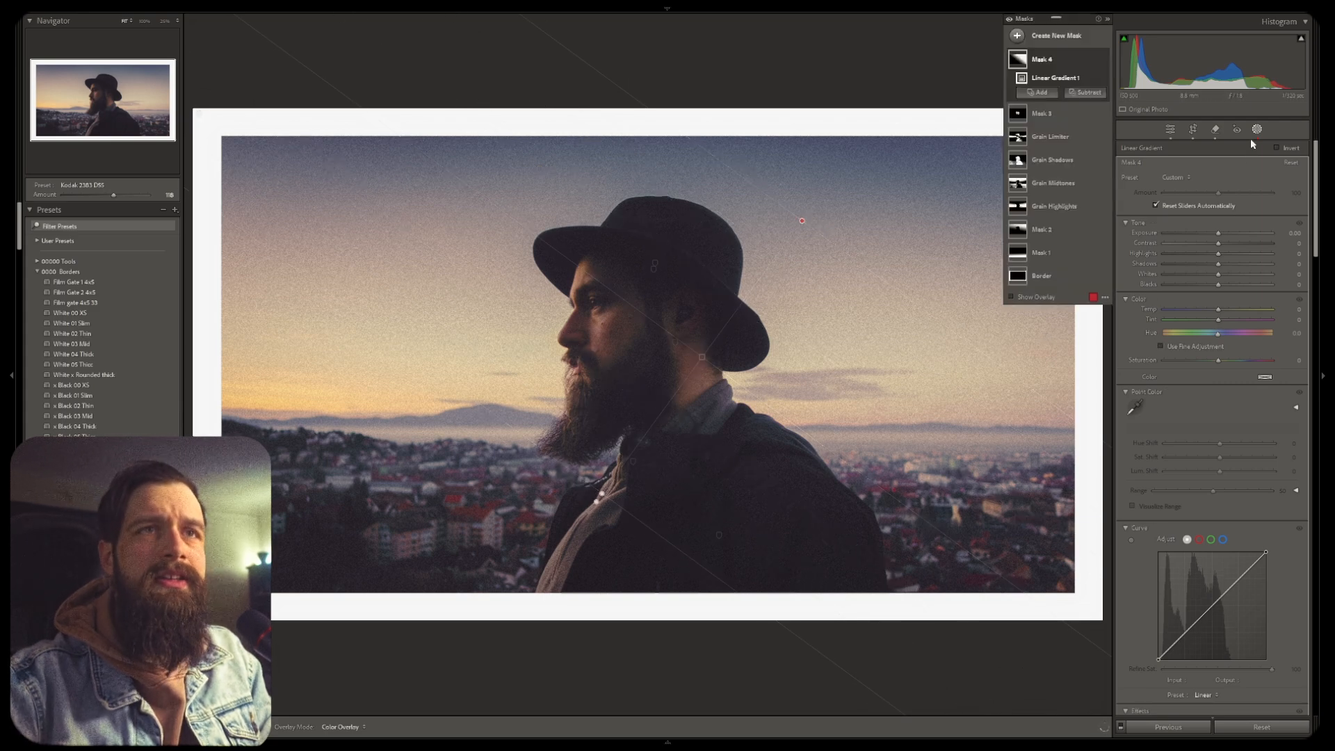
{"action": "key", "text": "ctrl+z"}
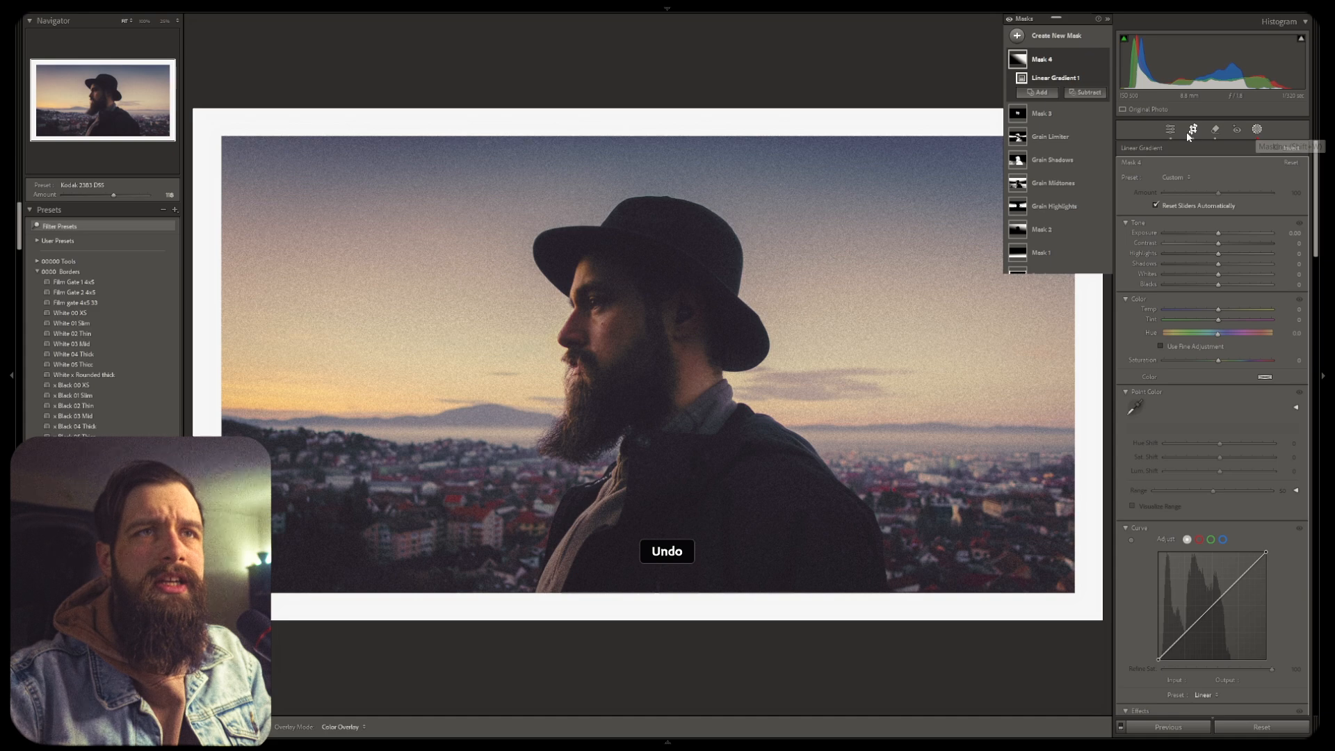
Open the Crop & Straighten tool and close it again
{"action": "left_click", "coordinate": [1192, 130]}
{"action": "mouse_move", "coordinate": [1100, 363]}
{"action": "left_mouse_down"}
{"action": "mouse_move", "coordinate": [918, 372]}
{"action": "mouse_move", "coordinate": [1117, 378]}
{"action": "left_mouse_up"}
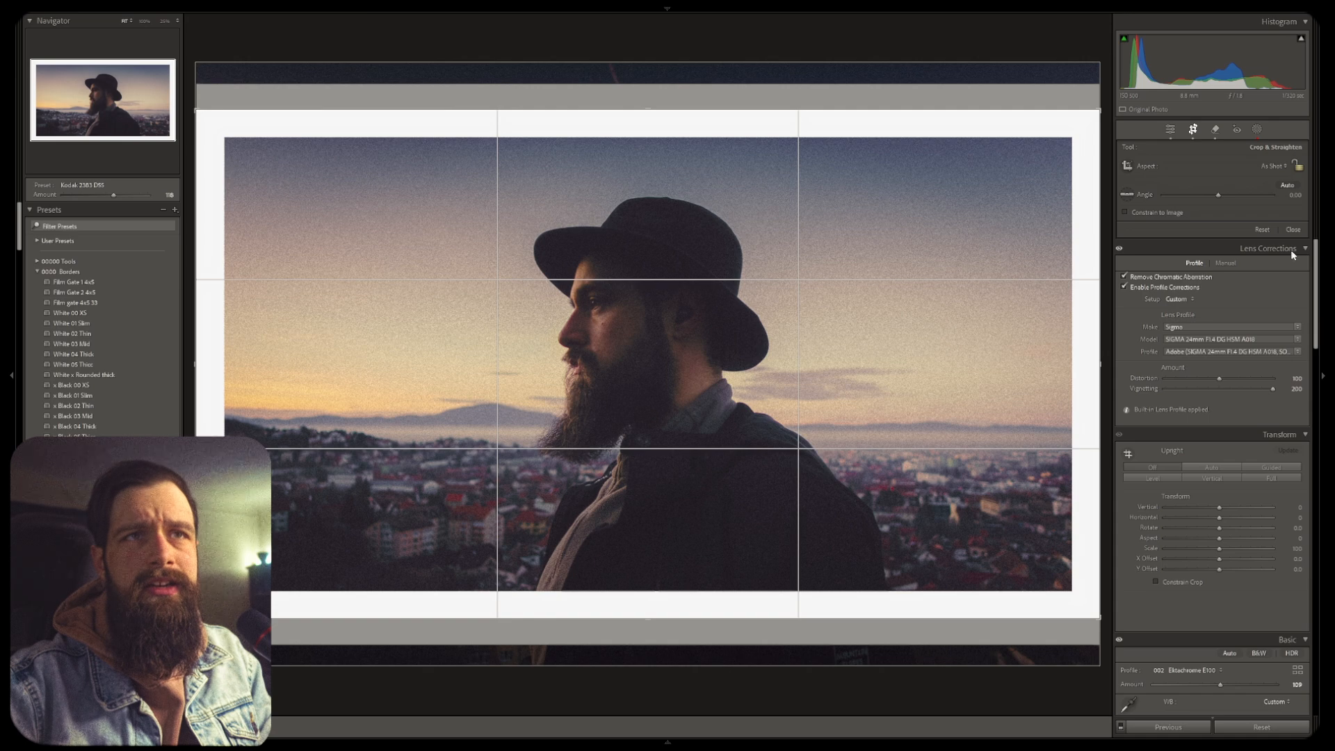
{"action": "left_click", "coordinate": [1292, 230]}
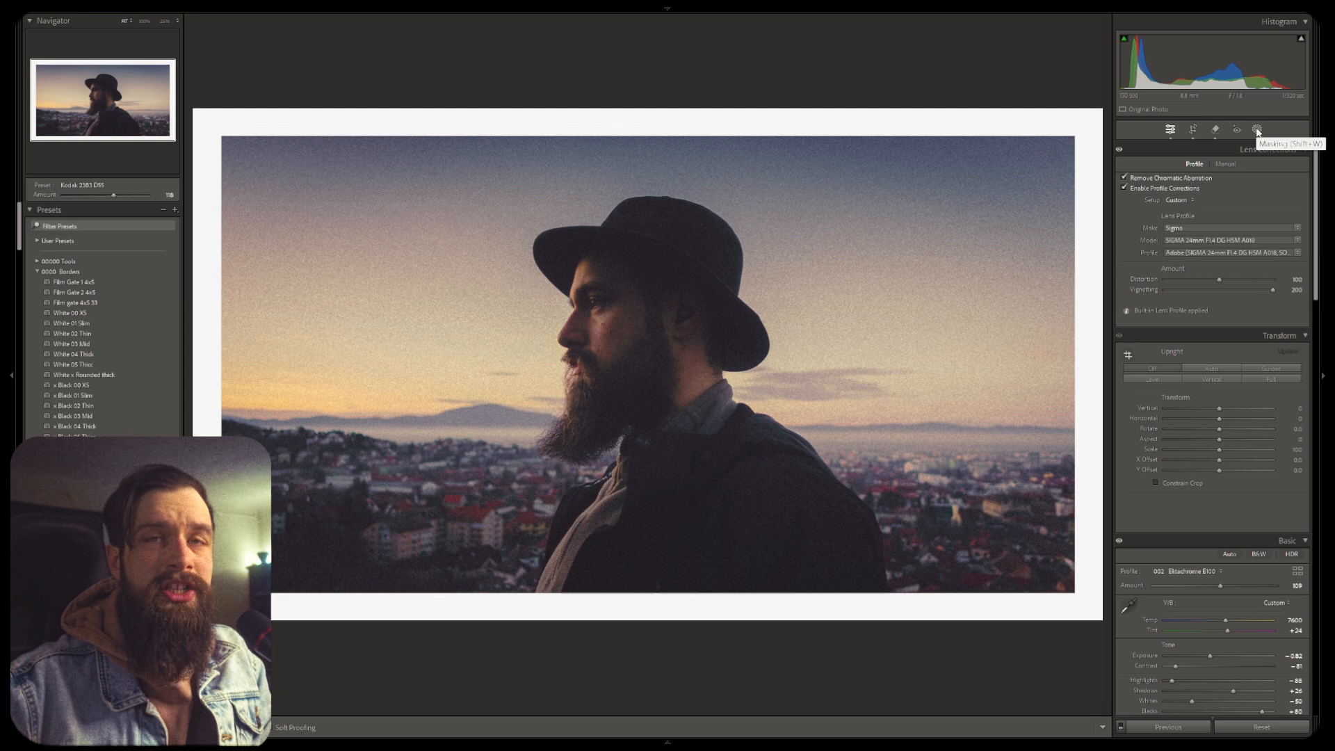
Create a new brush mask and paint strokes over the sky left of the subject
{"action": "key", "text": "k"}
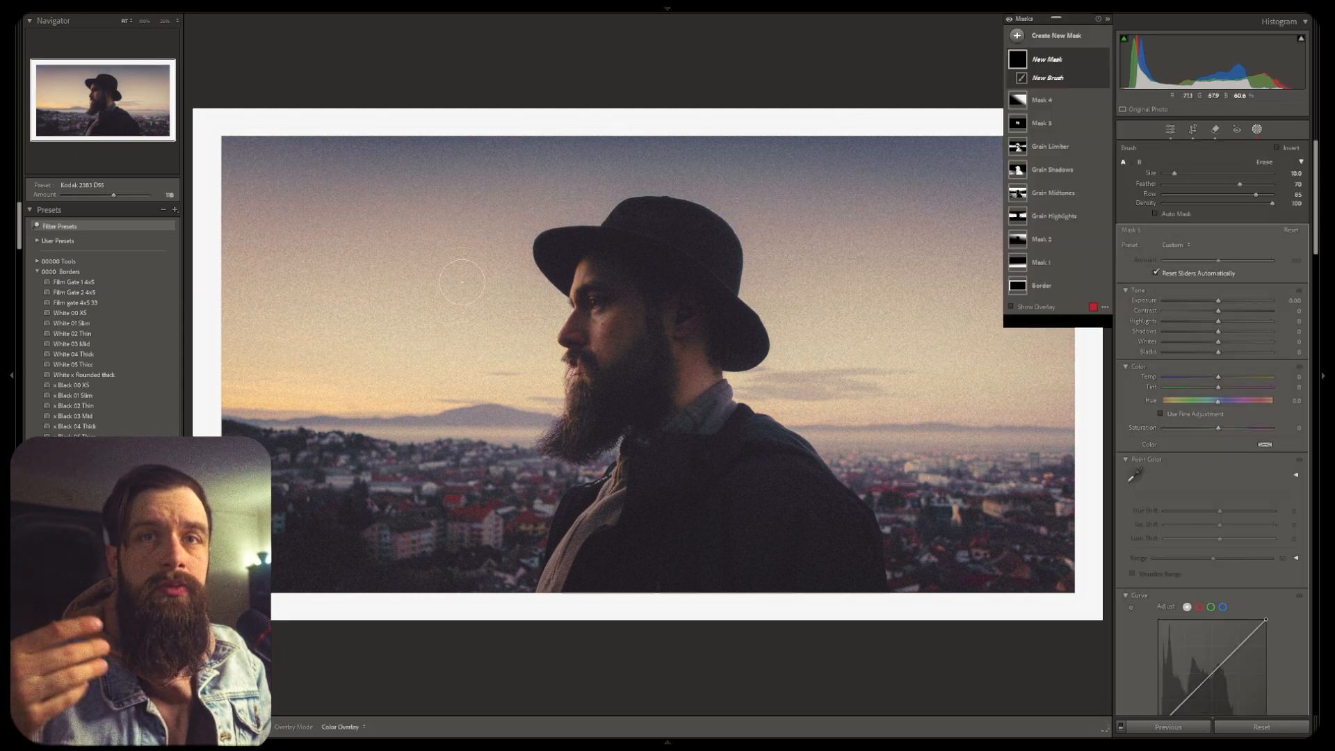
{"action": "left_click_drag", "start_coordinate": [458, 276], "coordinate": [688, 268]}
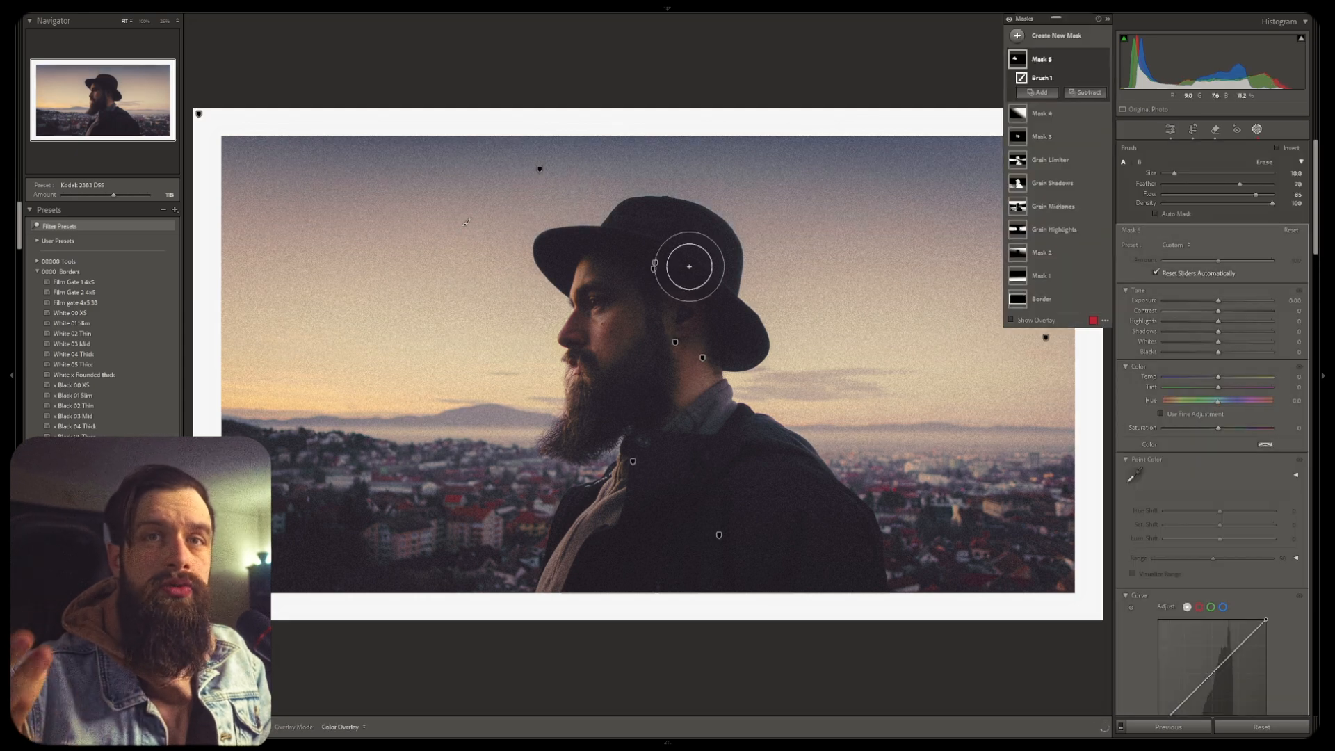
{"action": "mouse_move", "coordinate": [460, 233]}
{"action": "left_mouse_down"}
{"action": "mouse_move", "coordinate": [417, 238]}
{"action": "mouse_move", "coordinate": [408, 223]}
{"action": "mouse_move", "coordinate": [471, 301]}
{"action": "left_mouse_up"}
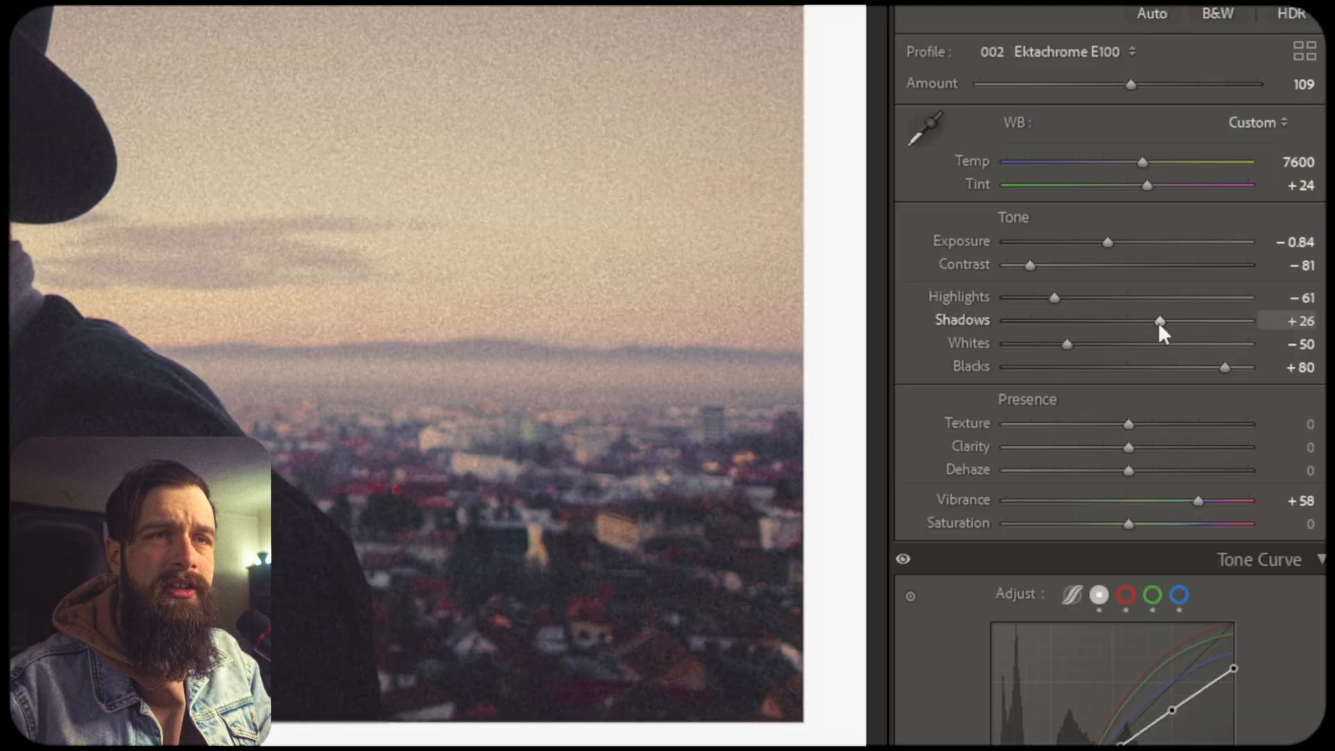
Reset the Shadows, Highlights and Whites sliders to zero, then undo all three resets
{"action": "double_click", "coordinate": [1158, 323]}
{"action": "double_click", "coordinate": [1054, 300]}
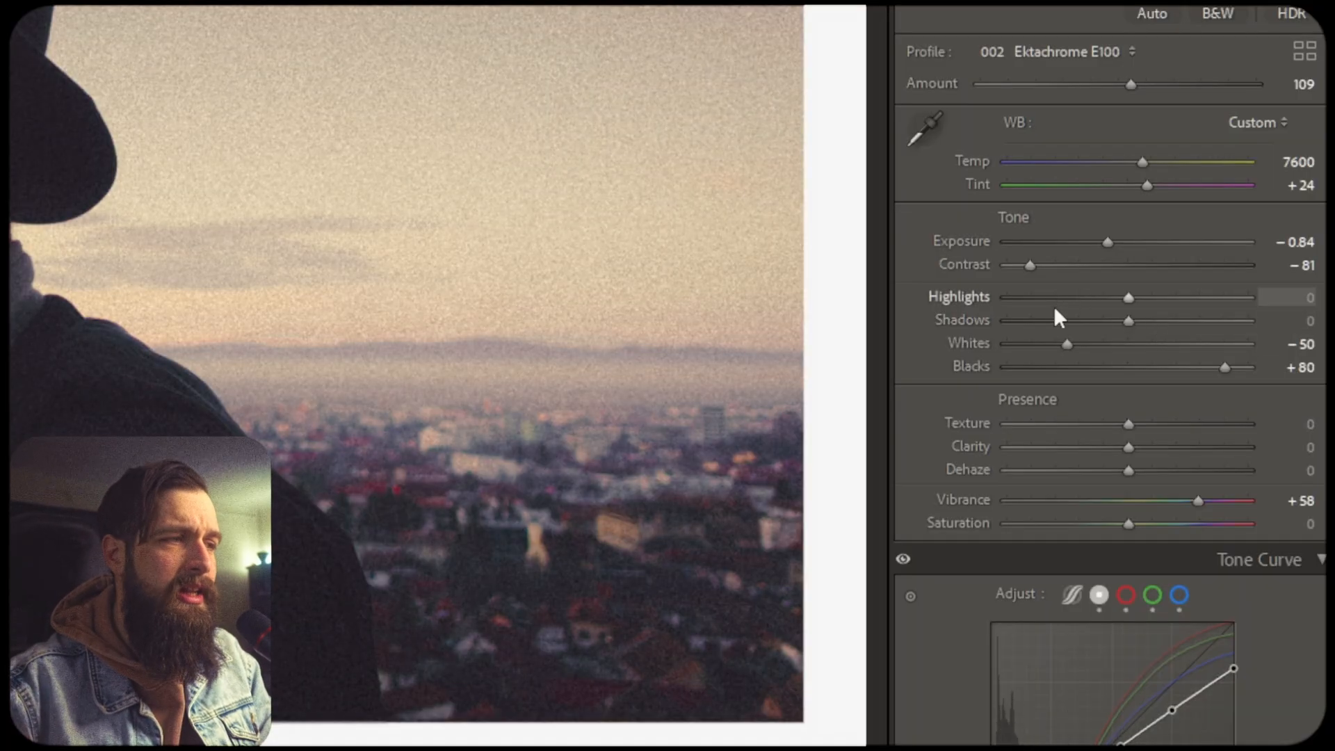
{"action": "double_click", "coordinate": [1067, 344]}
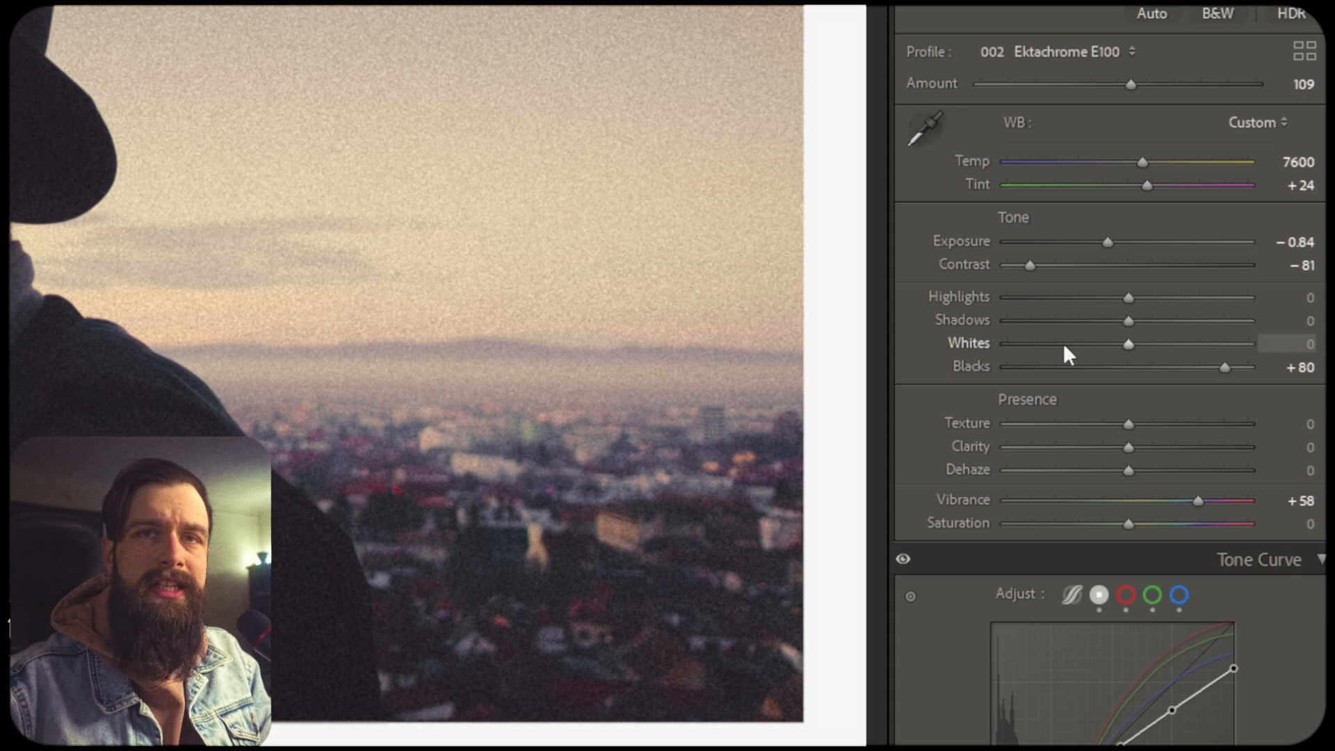
{"action": "key", "text": "ctrl+z"}
{"action": "key", "text": "ctrl+z"}
{"action": "key", "text": "ctrl+z"}
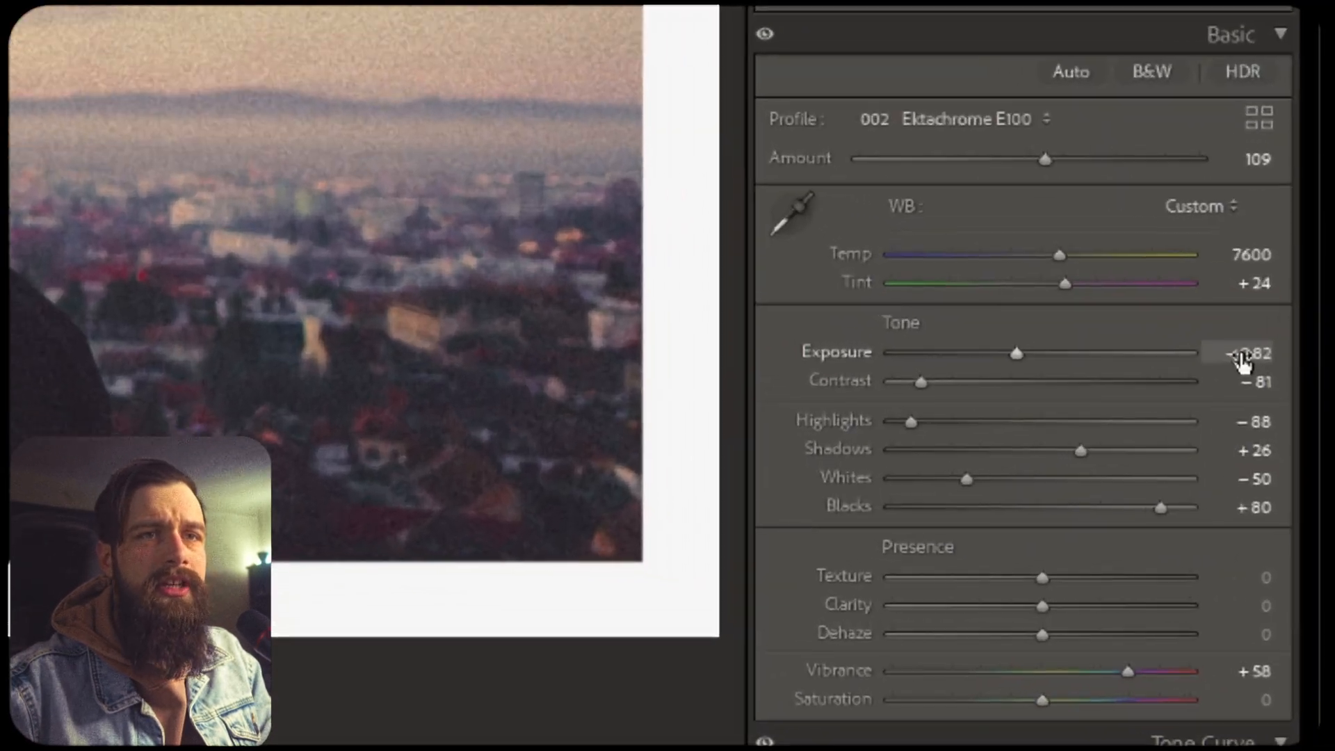
Try raising the Exposure of the portrait and undo the change
{"action": "mouse_move", "coordinate": [1295, 519]}
{"action": "left_mouse_down"}
{"action": "mouse_move", "coordinate": [1306, 518]}
{"action": "mouse_move", "coordinate": [1284, 519]}
{"action": "left_mouse_up"}
{"action": "left_click_drag", "start_coordinate": [977, 339], "coordinate": [1023, 340]}
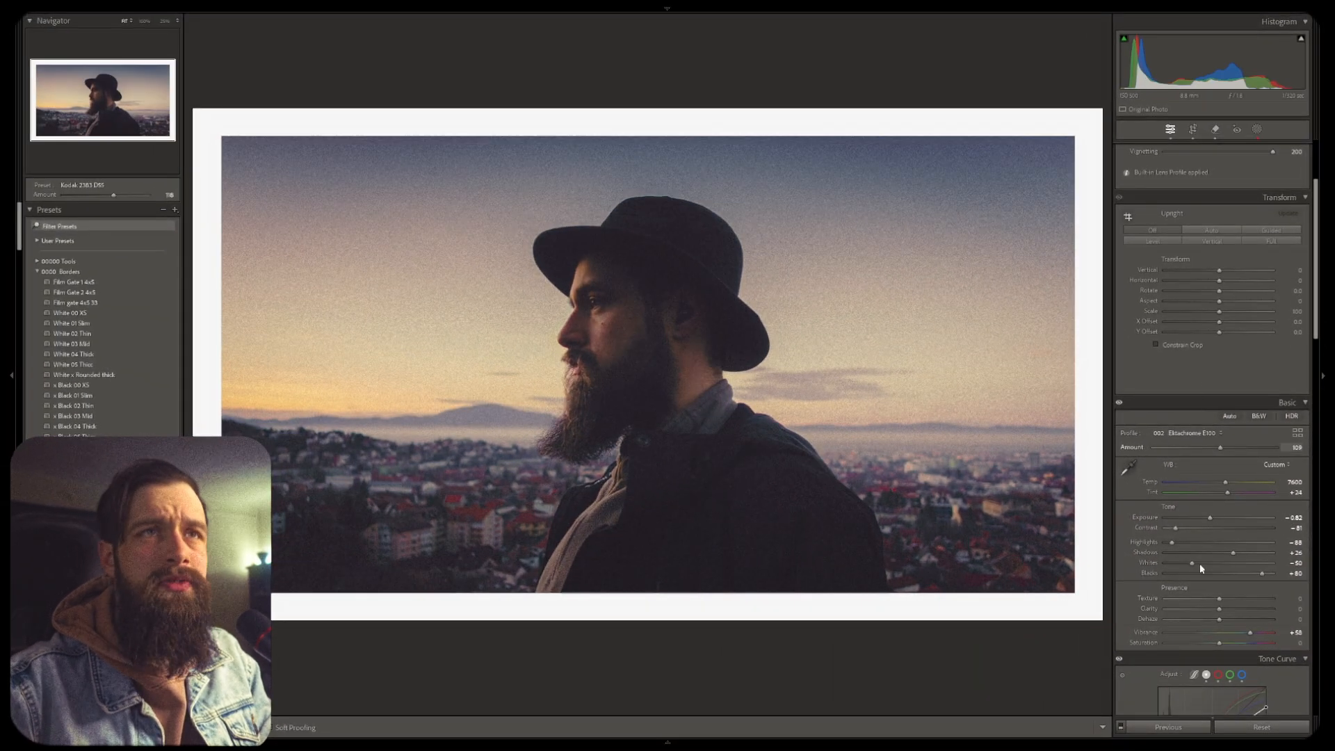
{"action": "scroll", "coordinate": [1189, 528], "scroll_direction": "down", "scroll_amount": 3}
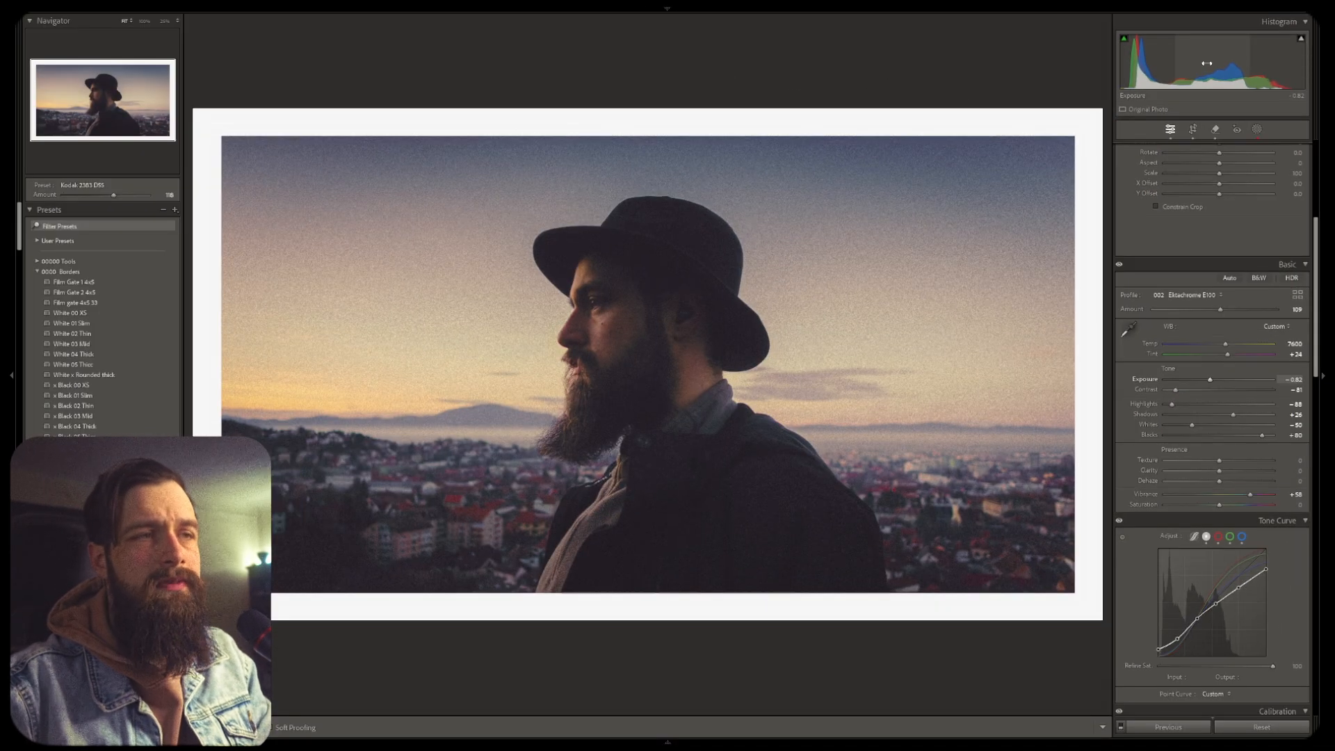
{"action": "left_click_drag", "start_coordinate": [1208, 65], "coordinate": [1229, 66]}
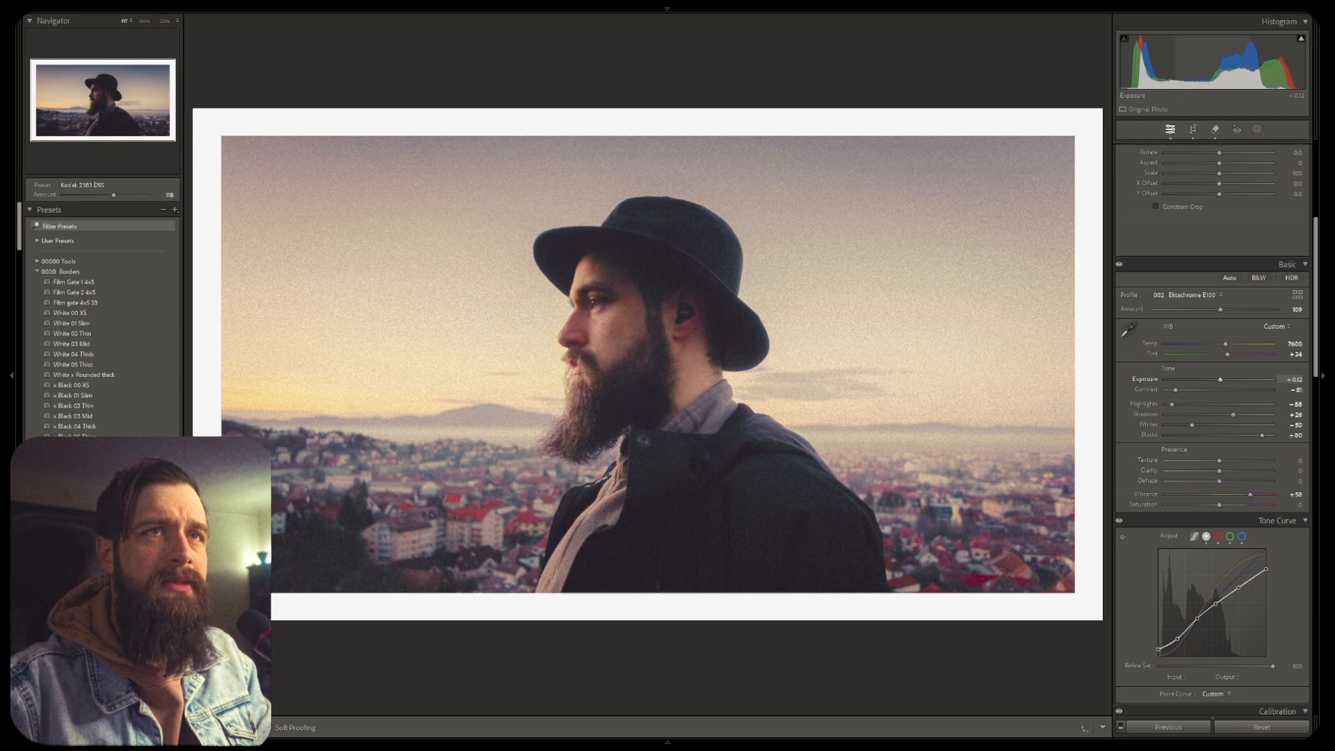
{"action": "key", "text": "ctrl+z"}
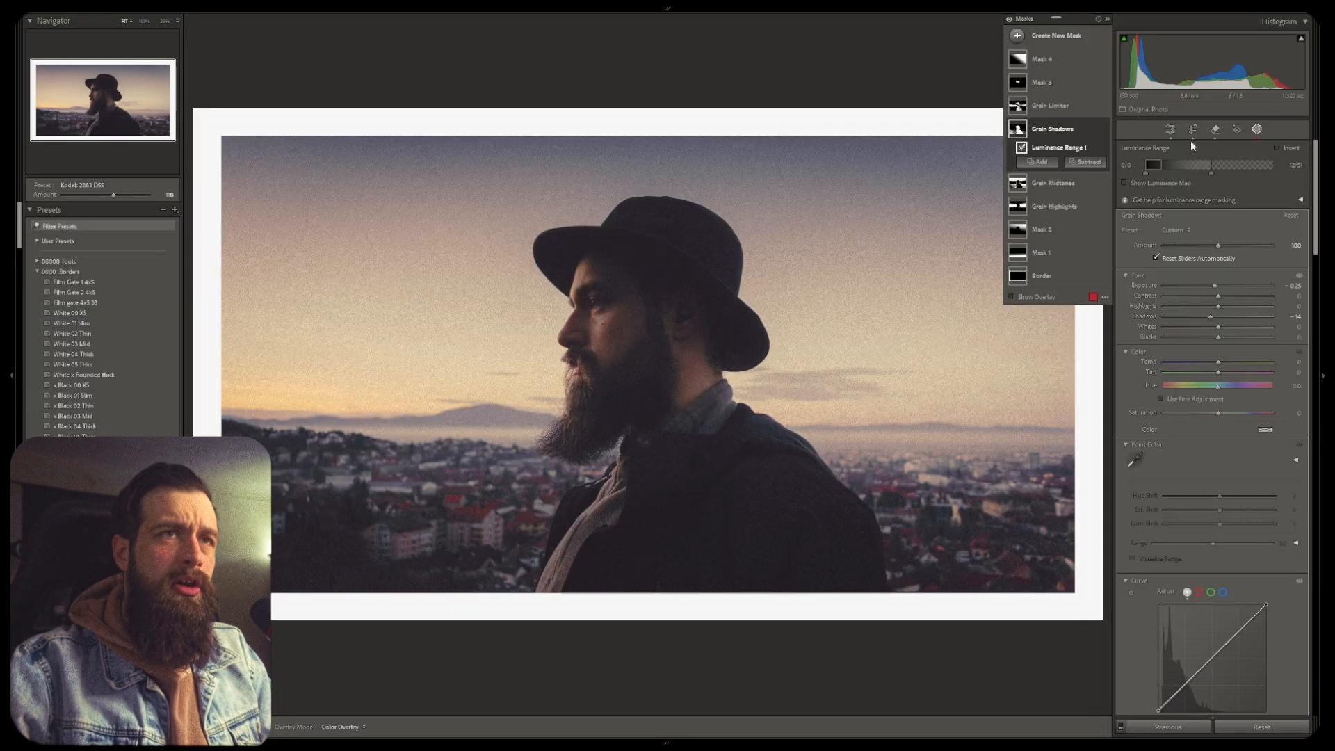
Select Mask 2, Grain Highlights and Grain Midtones in turn to view their mask overlays
{"action": "left_click", "coordinate": [1064, 225]}
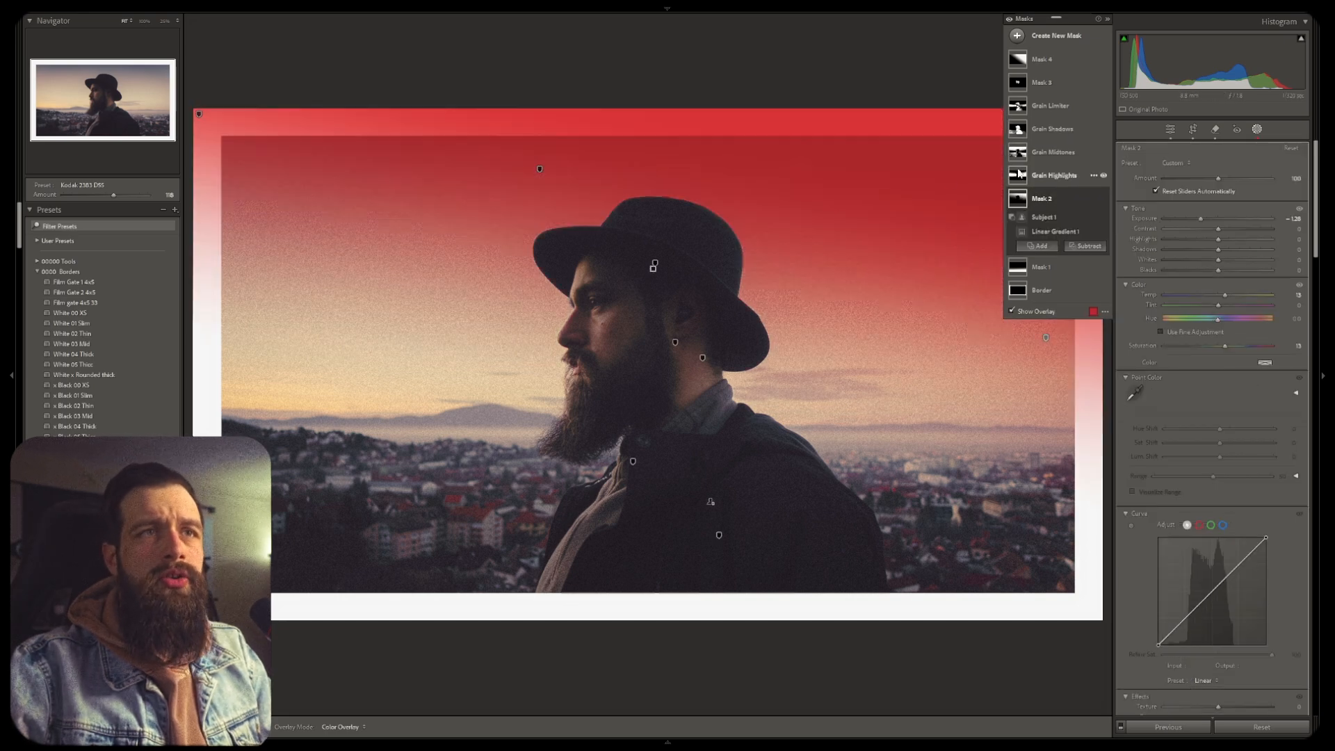
{"action": "left_click", "coordinate": [1019, 167]}
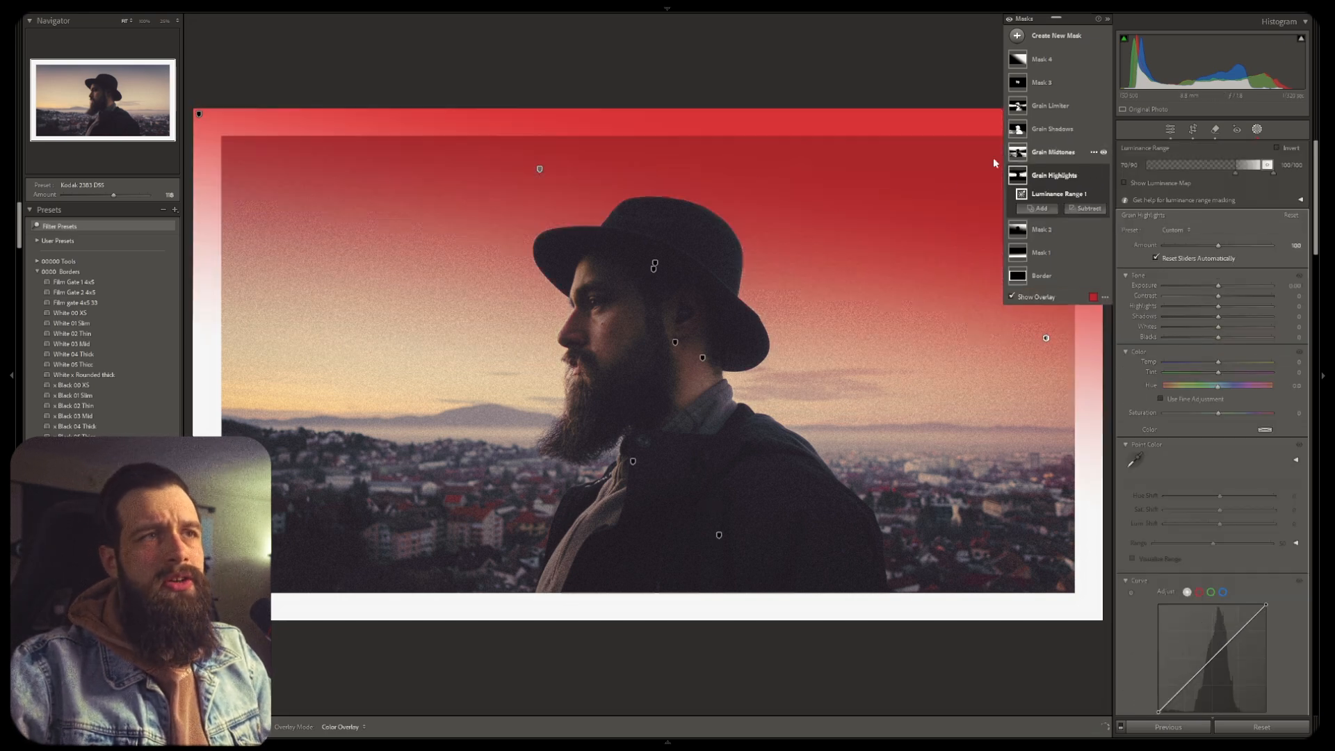
{"action": "left_click", "coordinate": [1019, 153]}
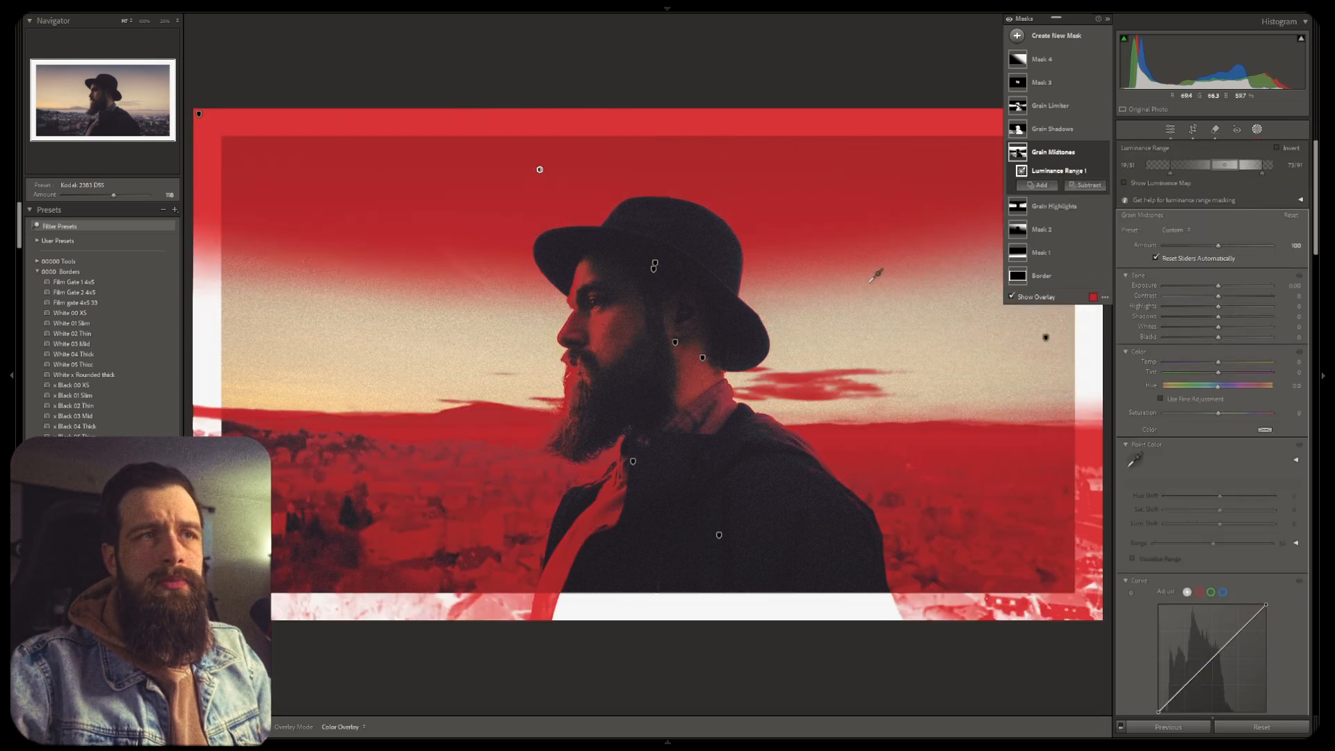
Toggle the red mask overlay off and back on for the selected mask
{"action": "key", "text": "o"}
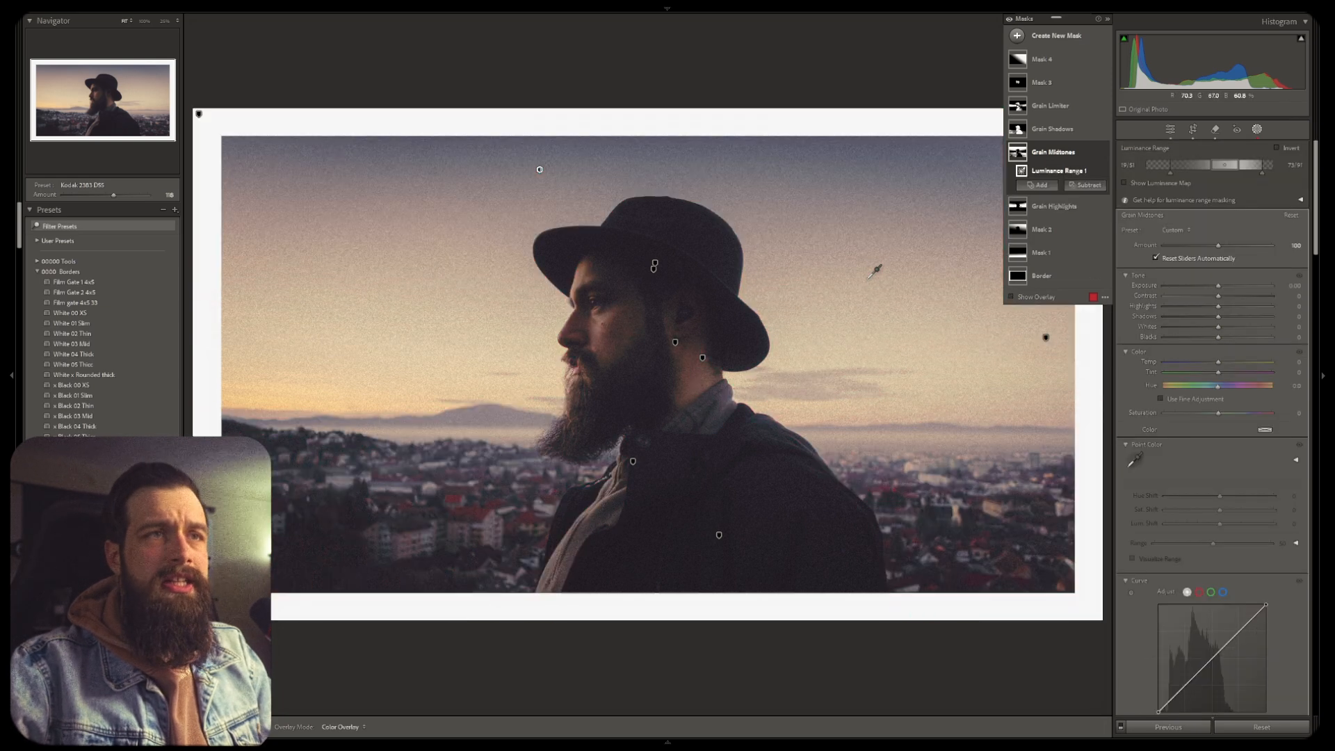
{"action": "key", "text": "o"}
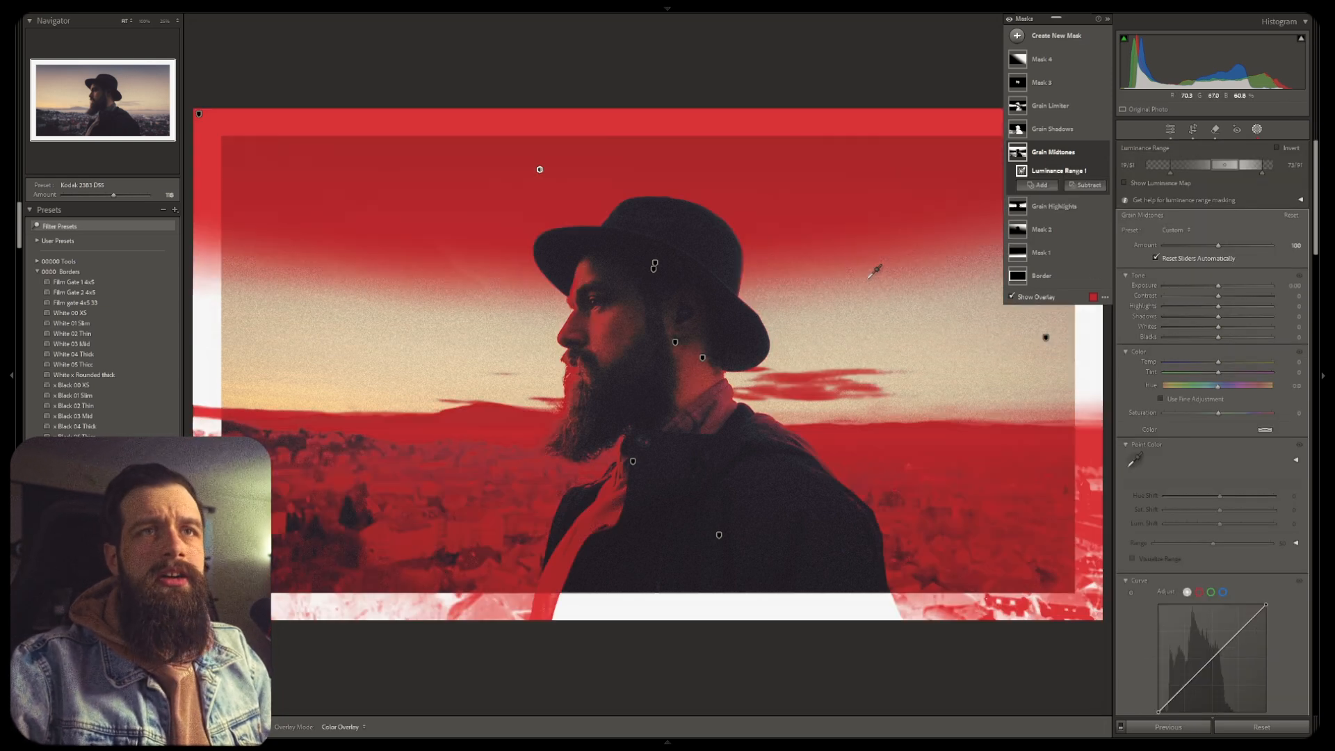
Open the Crop tool and cycle through the different crop guide overlays
{"action": "key", "text": "r"}
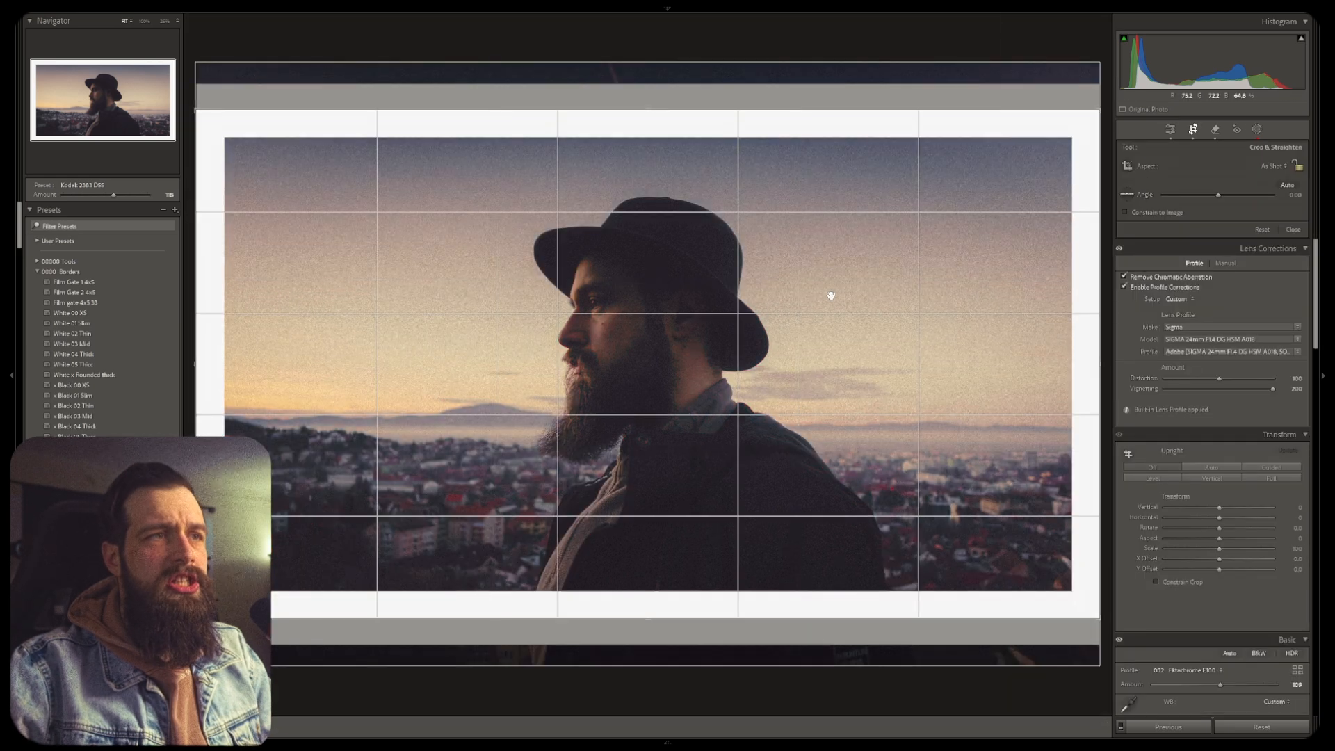
{"action": "key", "text": "o"}
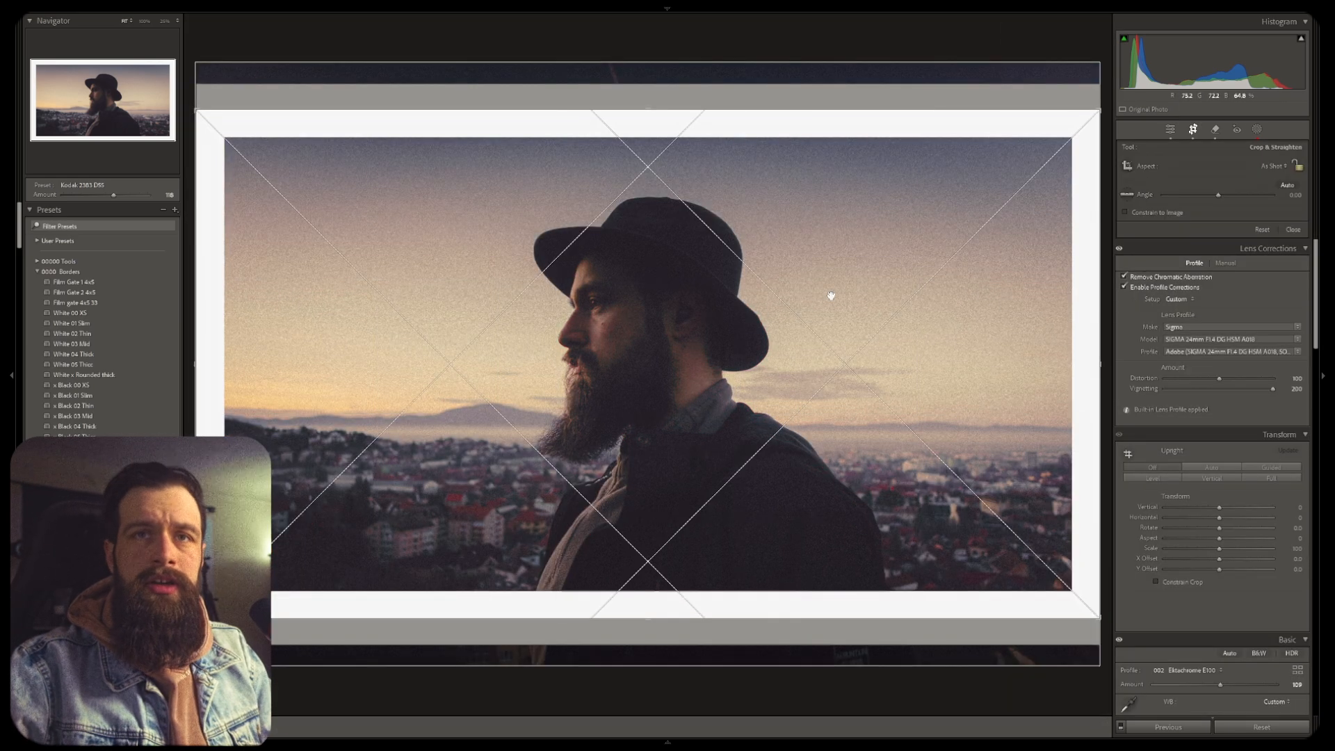
{"action": "key", "text": "o"}
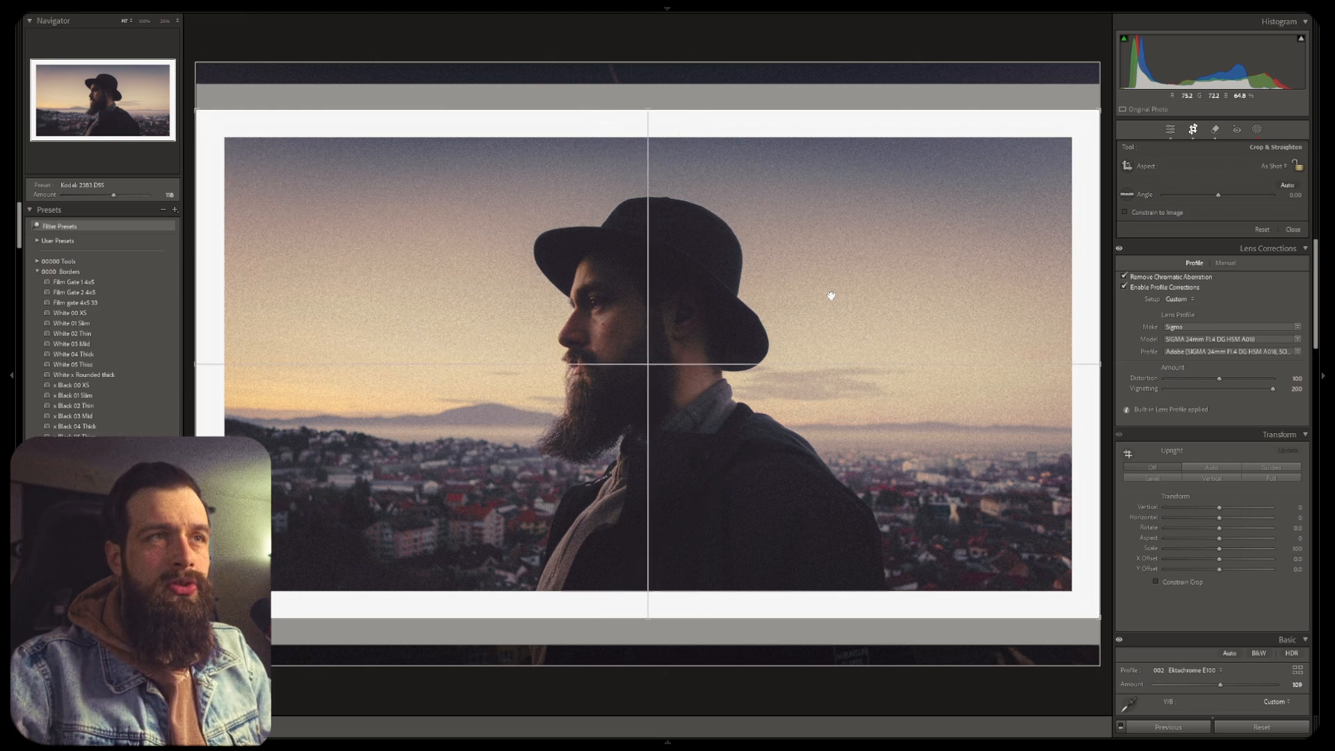
{"action": "key", "text": "o"}
{"action": "key", "text": "o"}
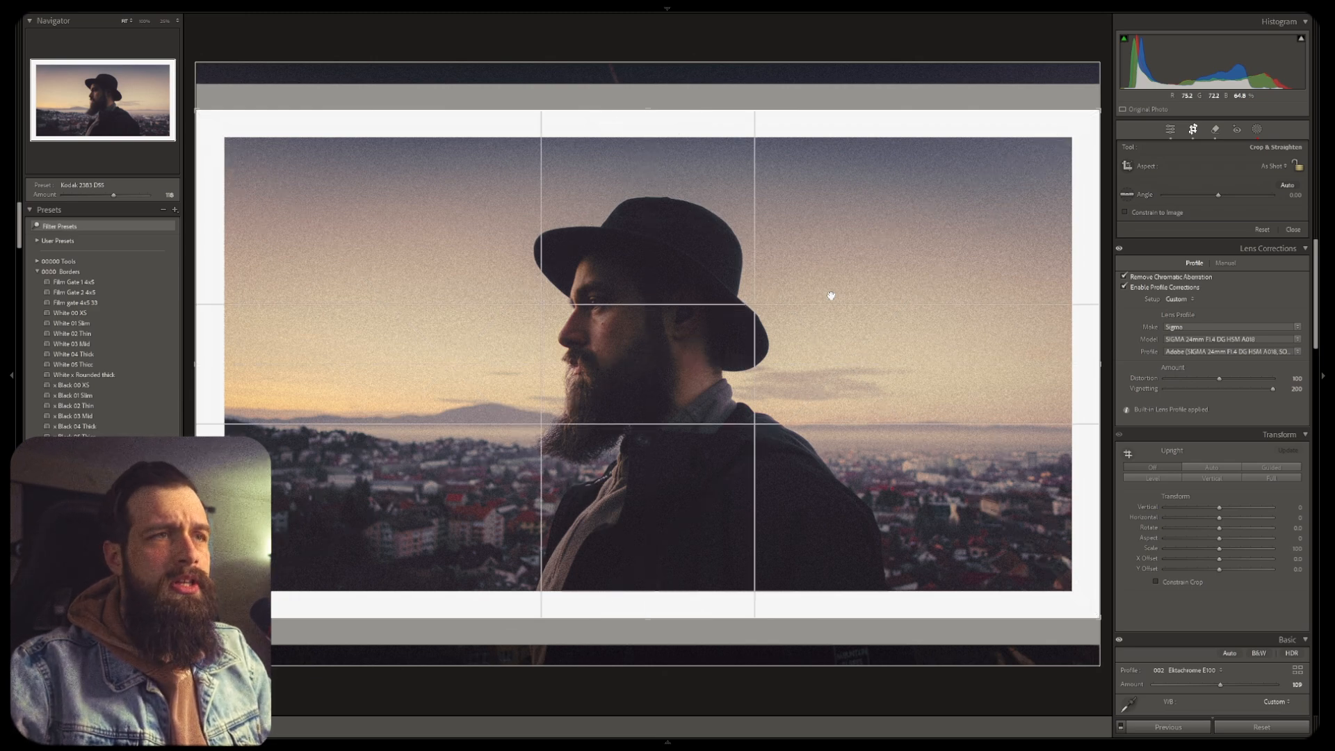
{"action": "key", "text": "o"}
{"action": "key", "text": "o"}
{"action": "key", "text": "o"}
{"action": "key", "text": "o"}
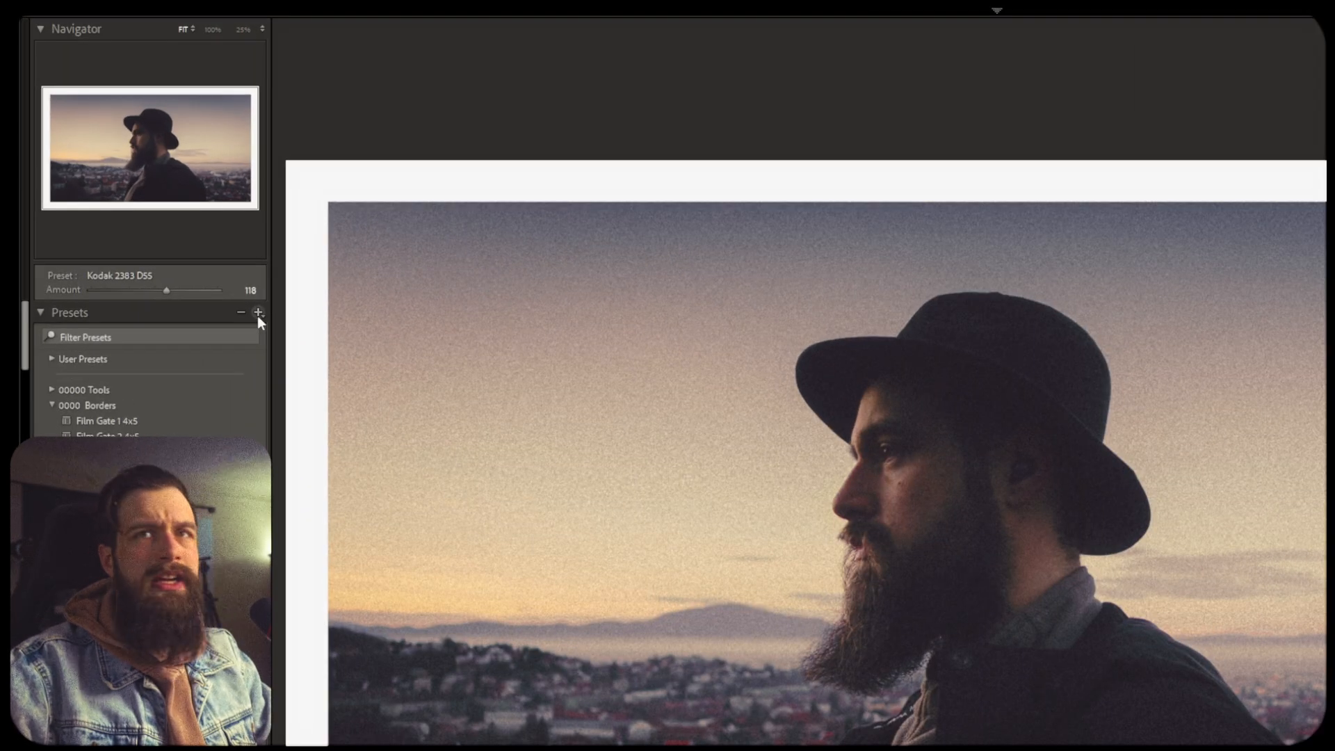
Create a develop preset named overcooked in the 00000 Tools group with all settings checked
{"action": "left_click", "coordinate": [175, 211]}
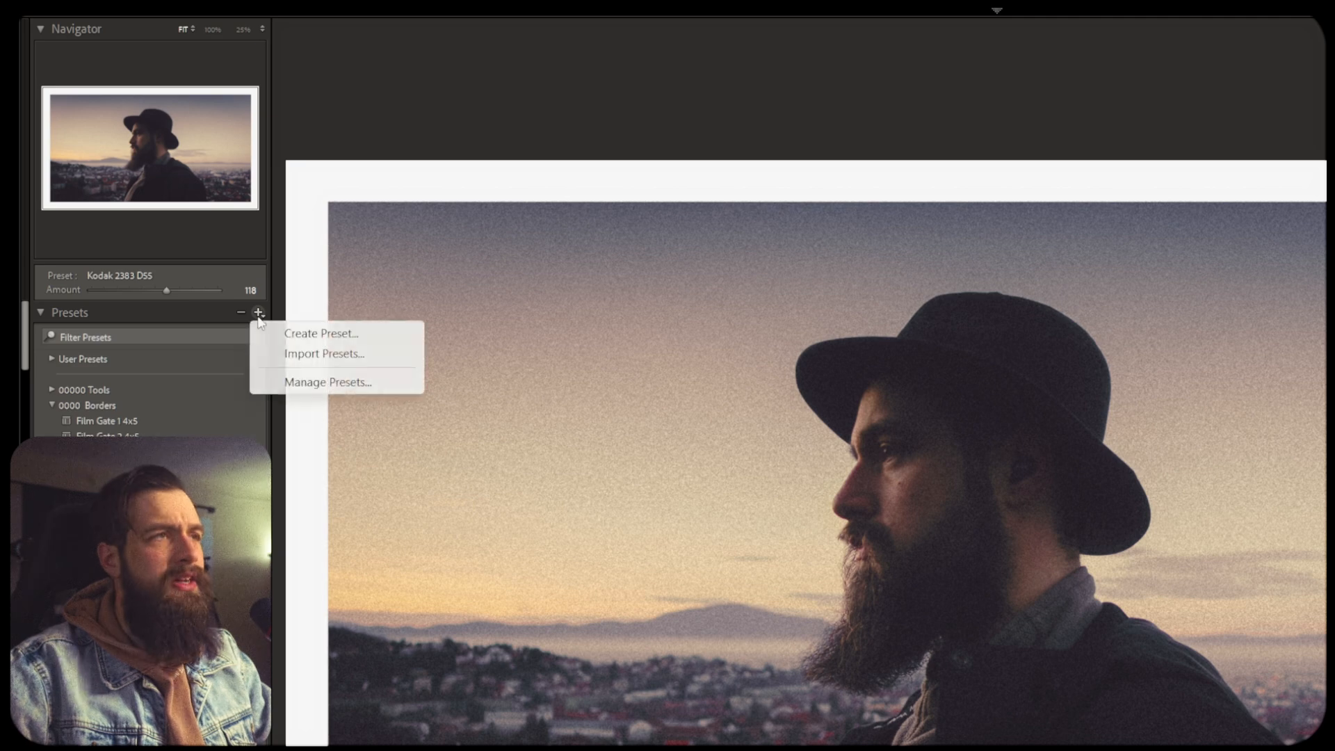
{"action": "left_click", "coordinate": [298, 341]}
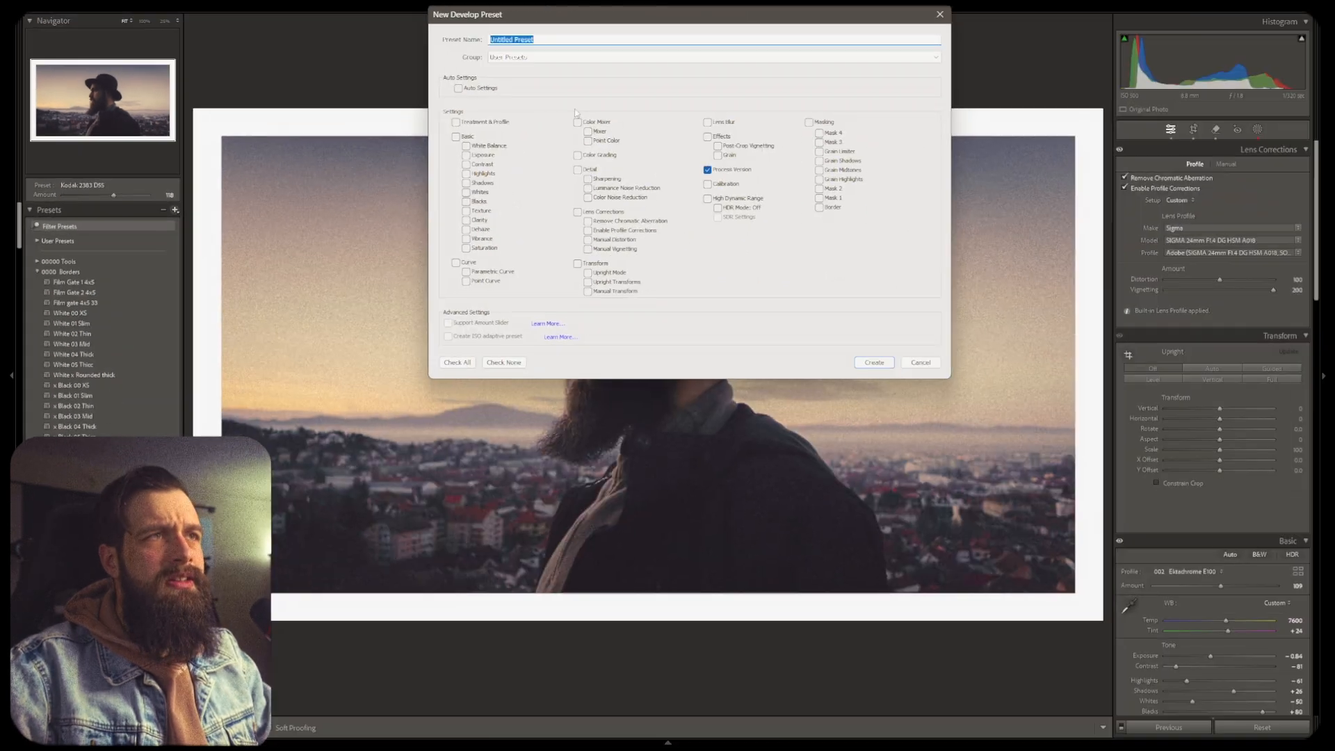
{"action": "type", "text": "overcooked"}
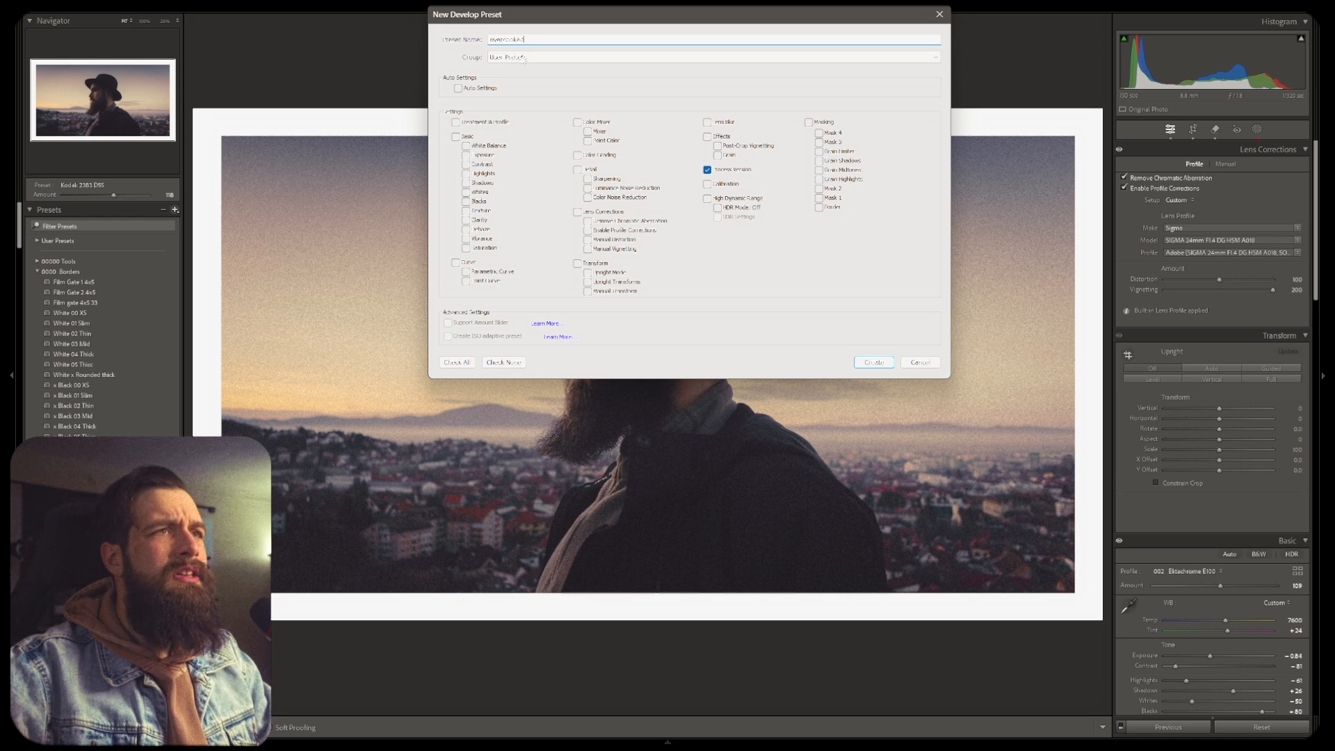
{"action": "left_click", "coordinate": [523, 57]}
{"action": "left_click", "coordinate": [528, 90]}
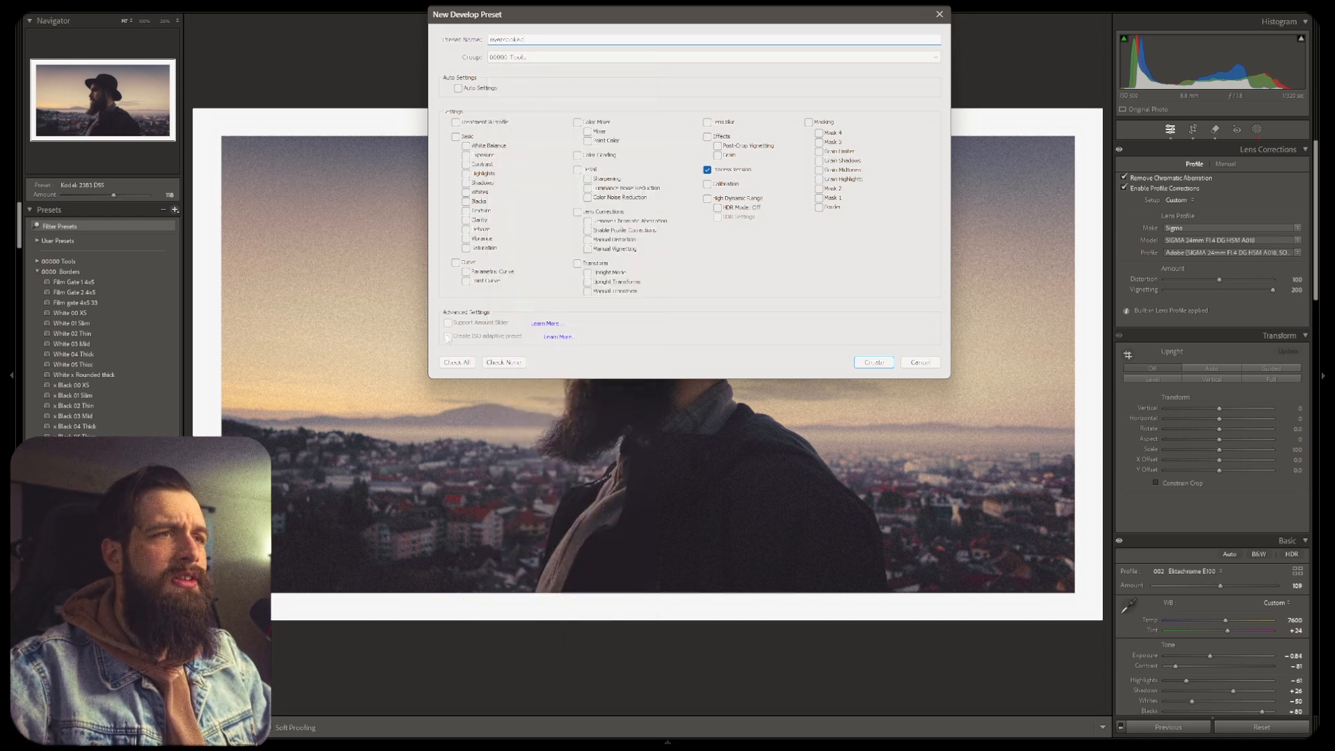
{"action": "left_click", "coordinate": [457, 363]}
{"action": "left_click", "coordinate": [873, 362]}
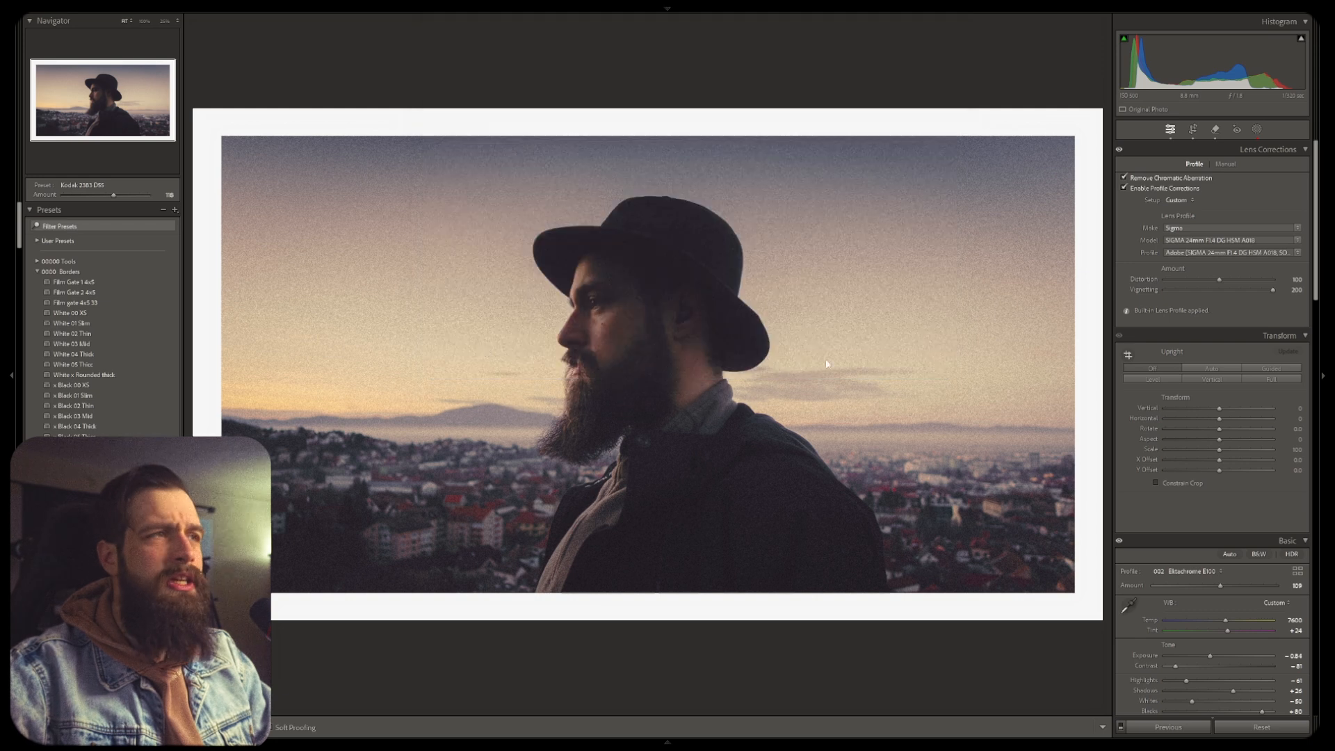
Apply the overcooked preset from the 00000 Tools group, lower its Amount to about 46, and undo the last change
{"action": "left_click", "coordinate": [37, 261]}
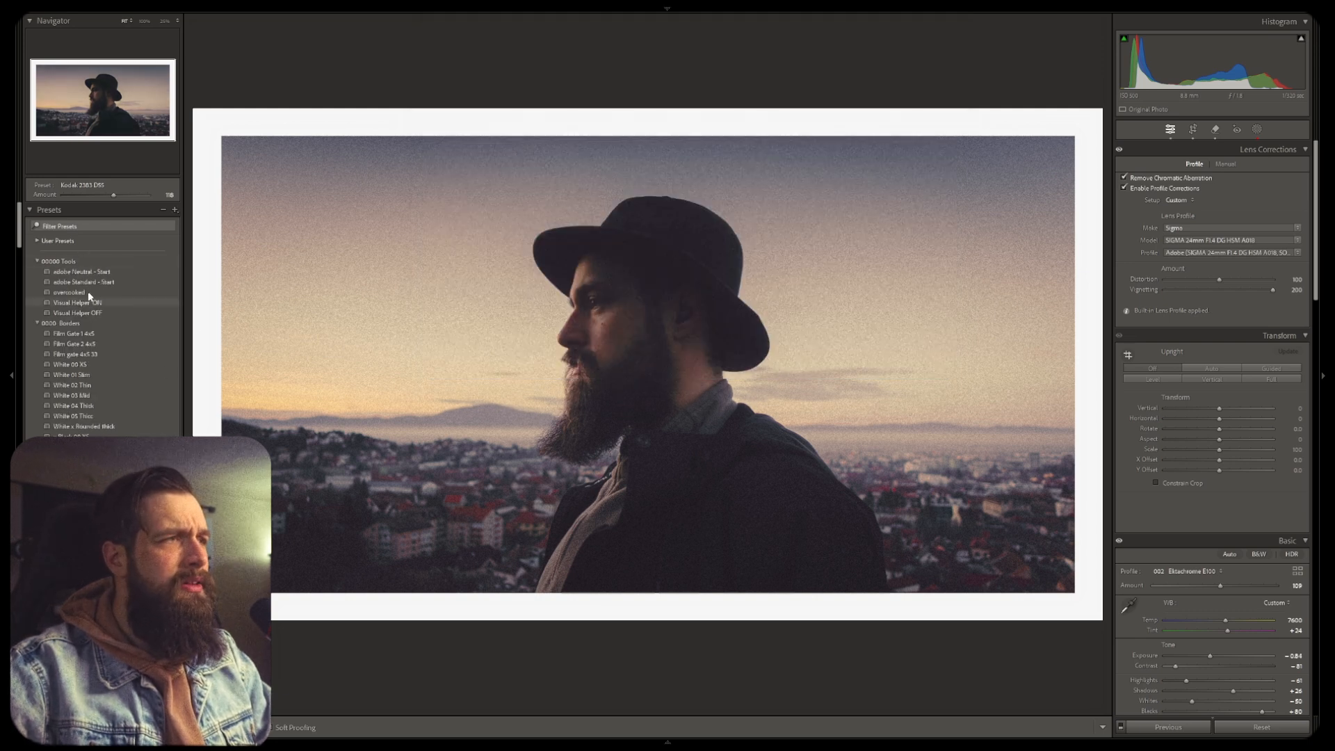
{"action": "left_click", "coordinate": [94, 292]}
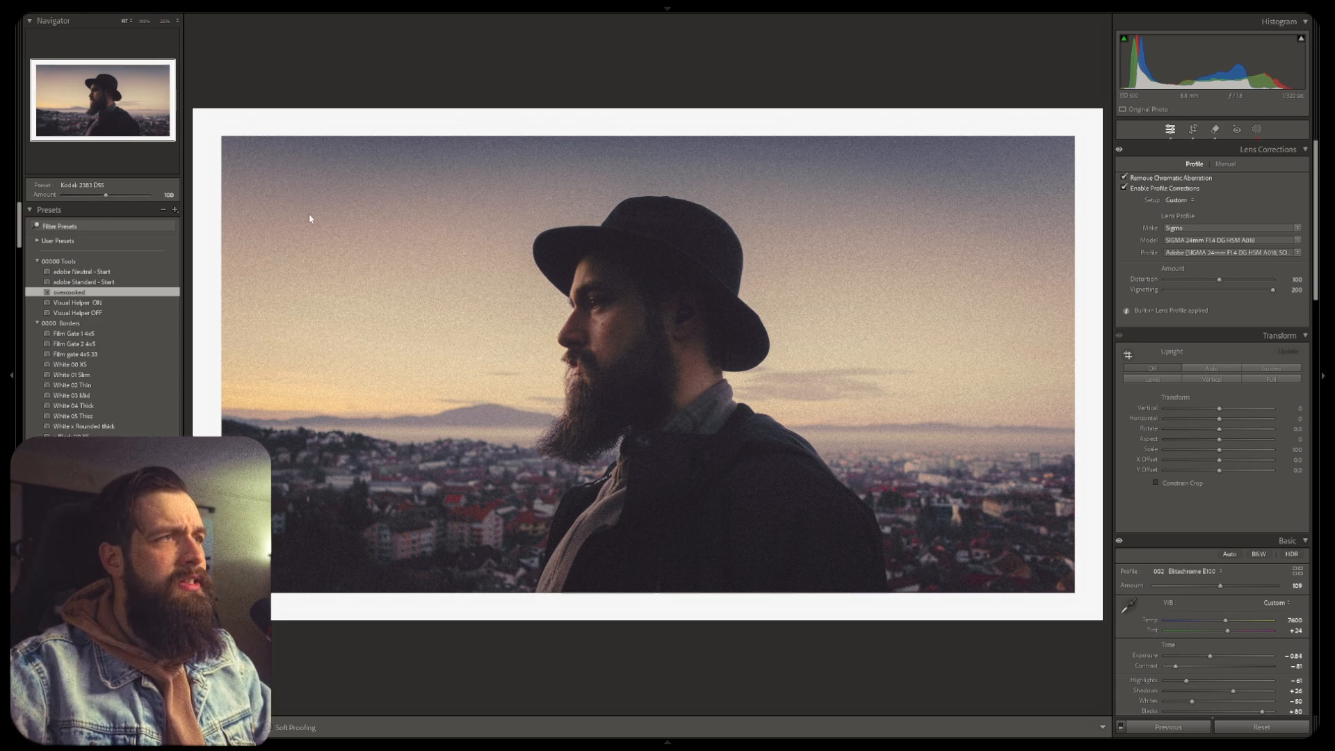
{"action": "left_click_drag", "start_coordinate": [105, 195], "coordinate": [87, 194]}
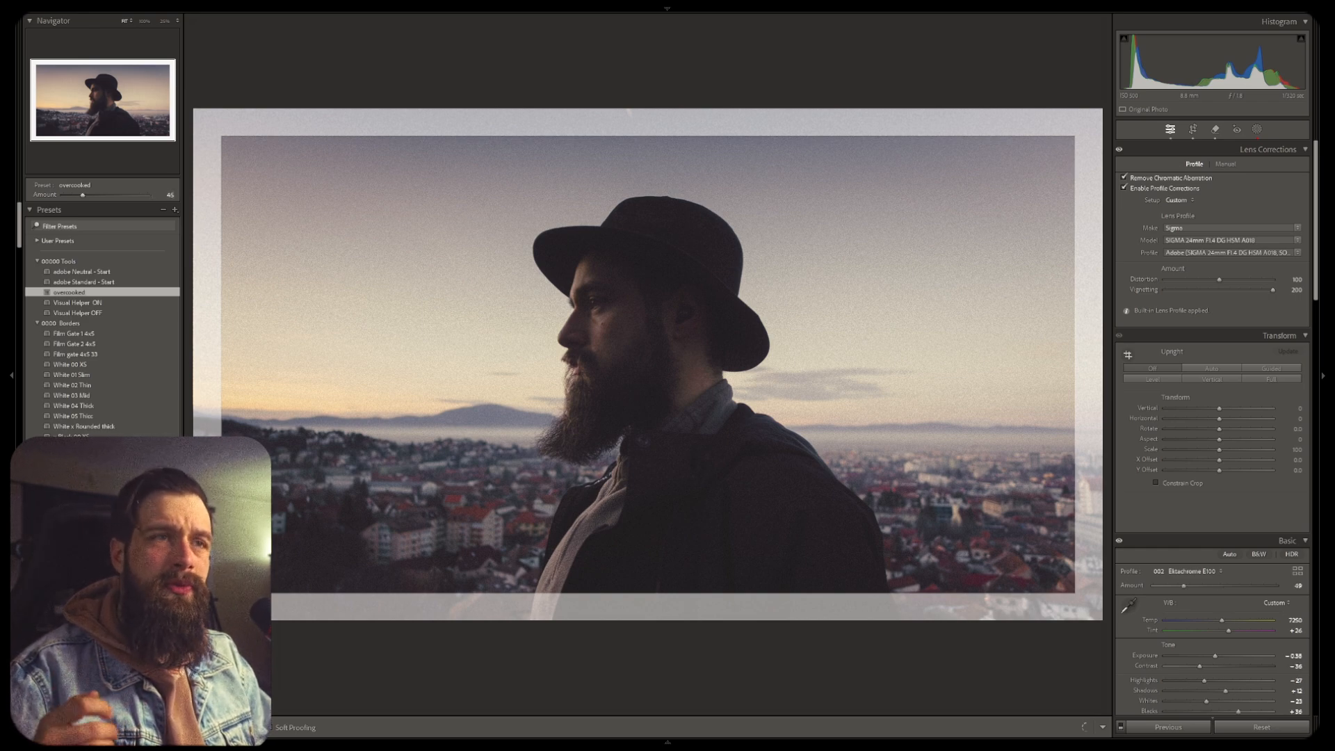
{"action": "left_click_drag", "start_coordinate": [83, 195], "coordinate": [81, 195]}
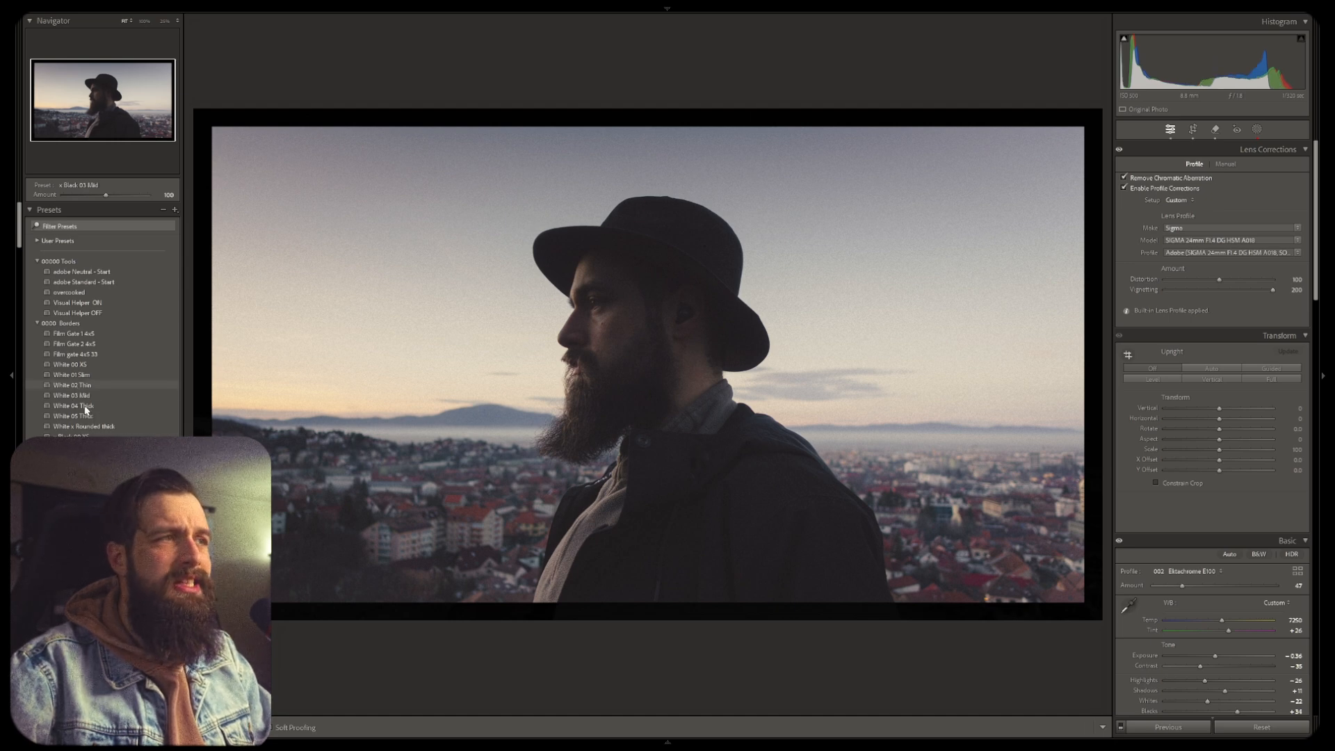
{"action": "key", "text": "ctrl+z"}
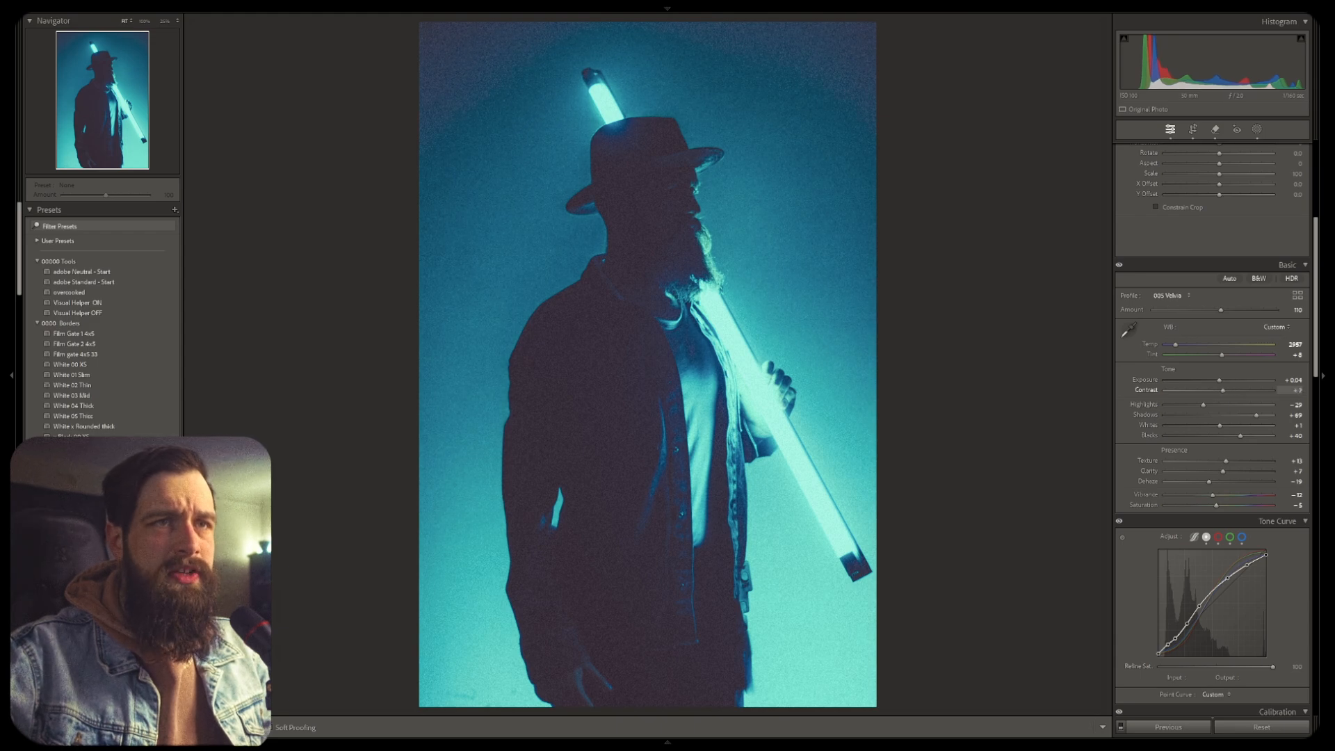
Lower Contrast to -19 on the neon portrait and nudge the upper-middle tone curve point
{"action": "left_click_drag", "start_coordinate": [1222, 390], "coordinate": [1188, 395]}
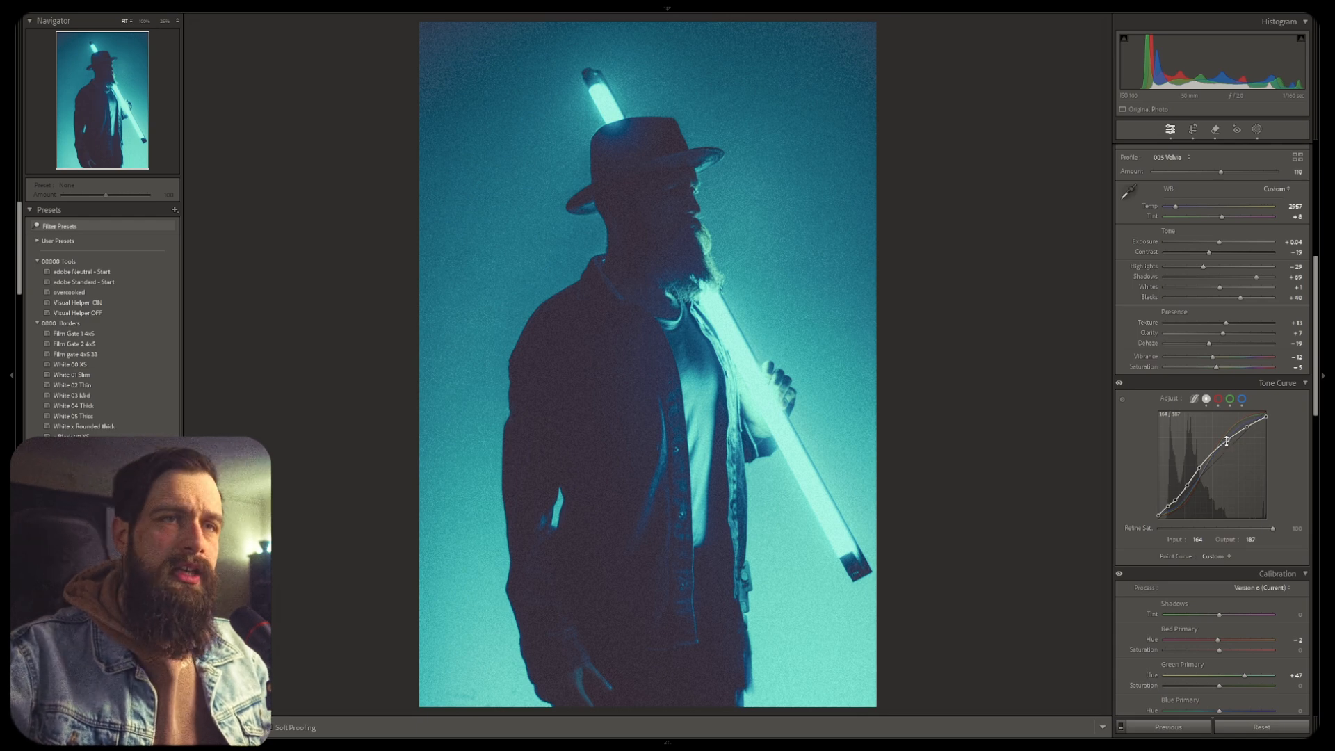
{"action": "mouse_move", "coordinate": [1229, 441]}
{"action": "left_mouse_down"}
{"action": "mouse_move", "coordinate": [1229, 457]}
{"action": "mouse_move", "coordinate": [1228, 436]}
{"action": "left_mouse_up"}
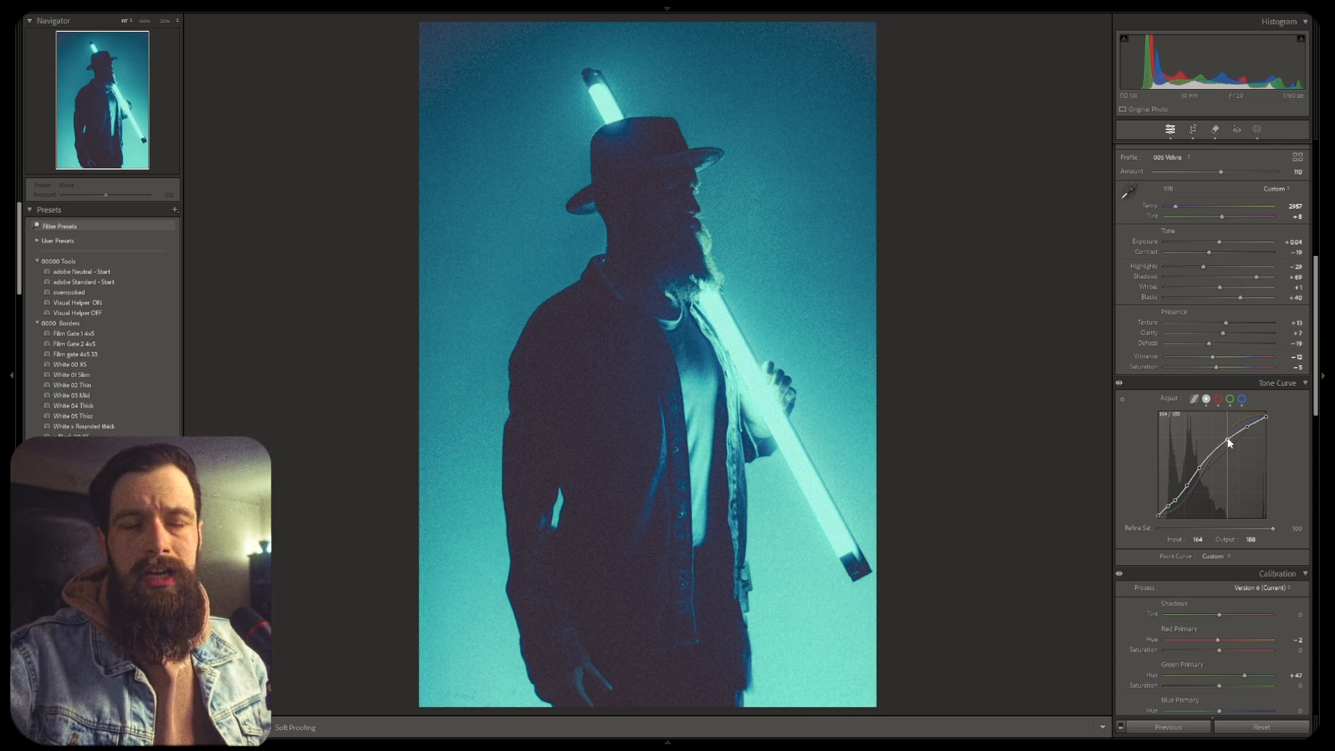
{"action": "mouse_move", "coordinate": [1228, 437]}
{"action": "left_mouse_down"}
{"action": "mouse_move", "coordinate": [1223, 495]}
{"action": "mouse_move", "coordinate": [1227, 442]}
{"action": "mouse_move", "coordinate": [1220, 465]}
{"action": "mouse_move", "coordinate": [1236, 455]}
{"action": "left_mouse_up"}
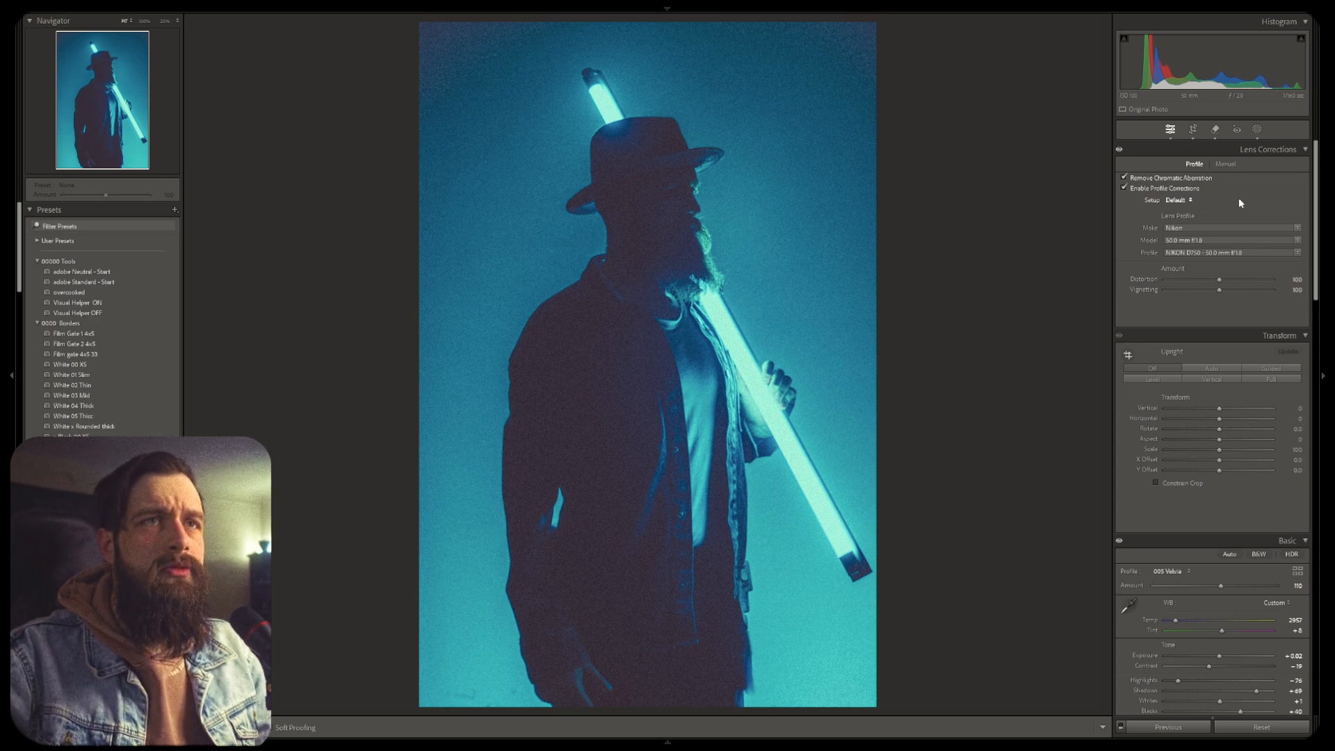
Open masking and create a new linear gradient mask dragged across the right side of the photo
{"action": "left_click", "coordinate": [1256, 129]}
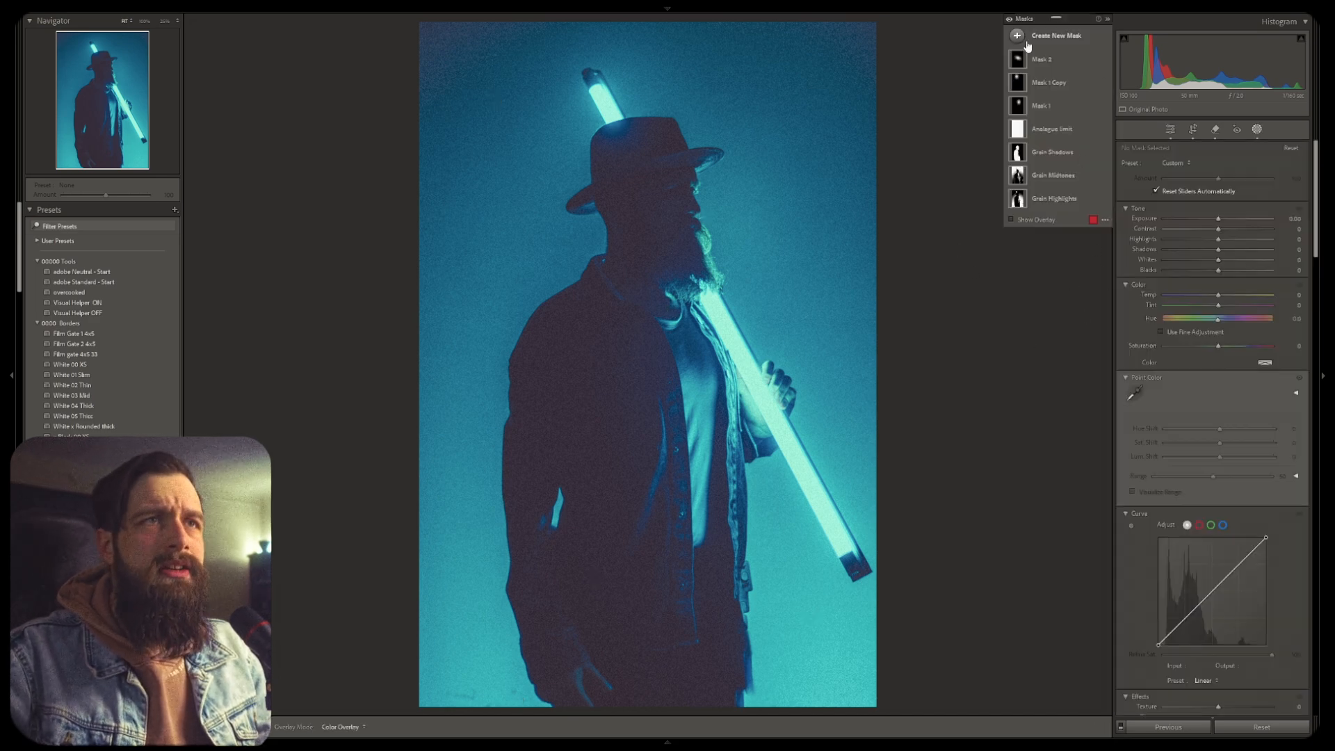
{"action": "left_click", "coordinate": [1016, 35]}
{"action": "left_click", "coordinate": [1064, 149]}
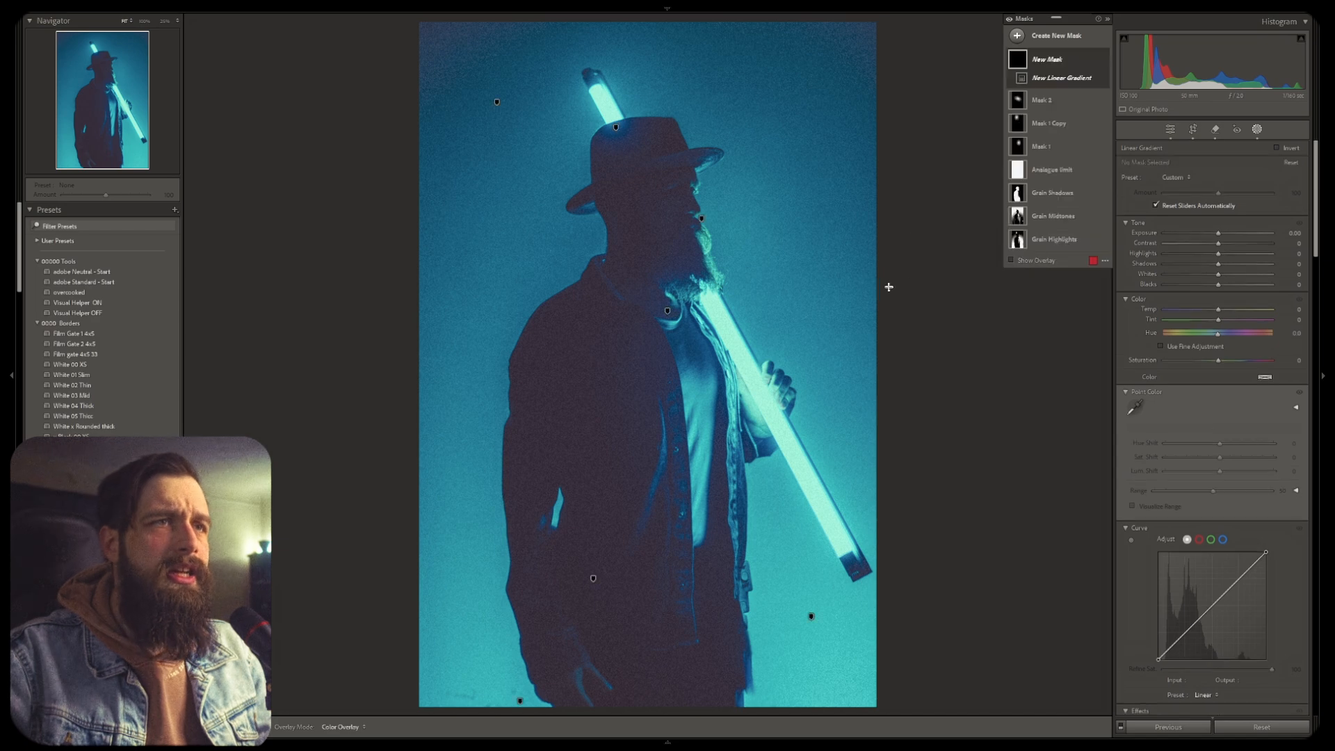
{"action": "left_click_drag", "start_coordinate": [915, 283], "coordinate": [820, 283]}
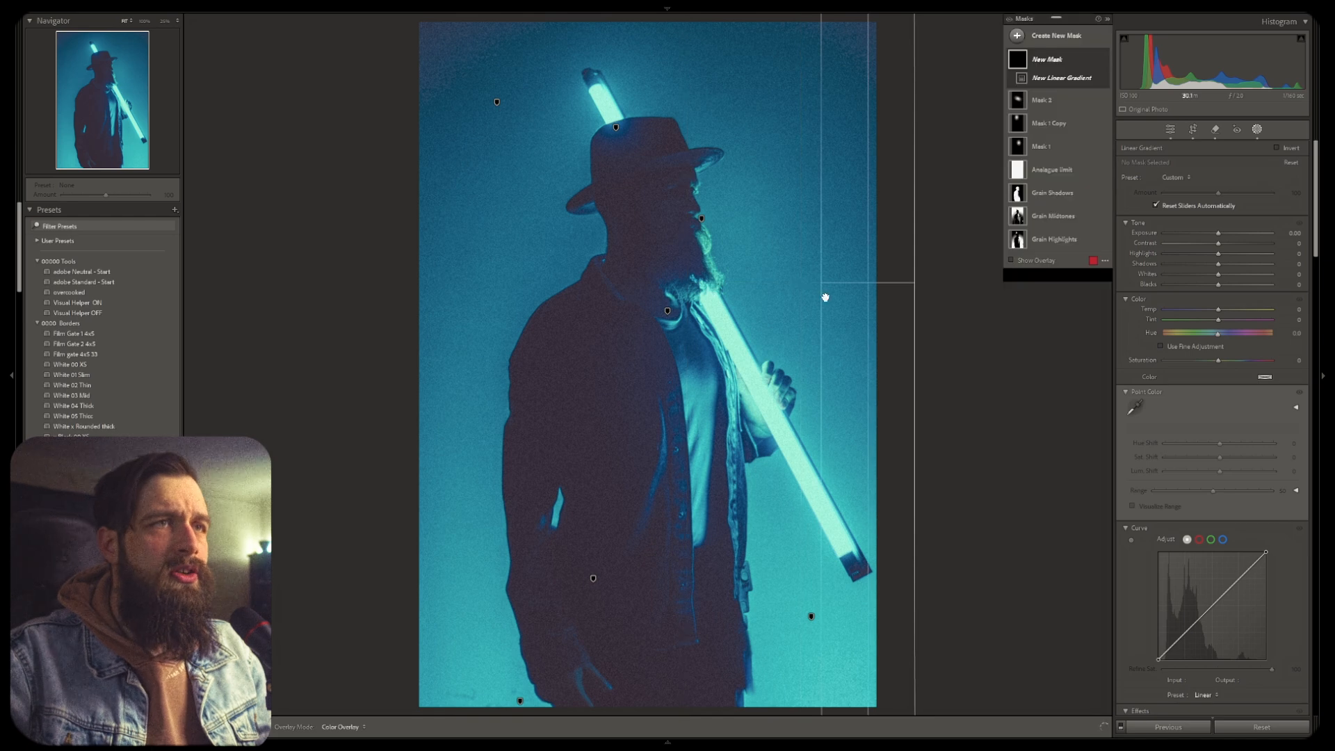
Add a linear gradient to the mask, drawn from the top of the photo down to the chest
{"action": "left_click", "coordinate": [1038, 93]}
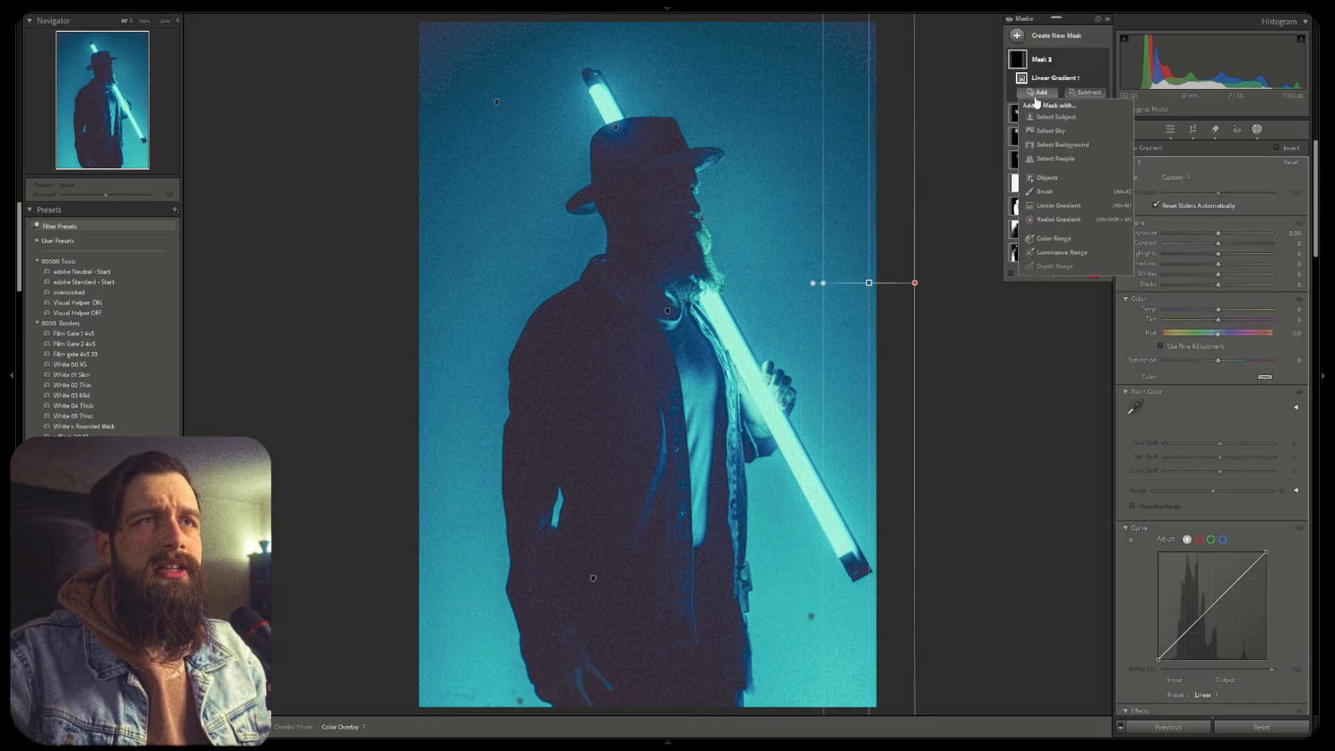
{"action": "left_click", "coordinate": [1056, 207]}
{"action": "left_click_drag", "start_coordinate": [659, 22], "coordinate": [637, 419]}
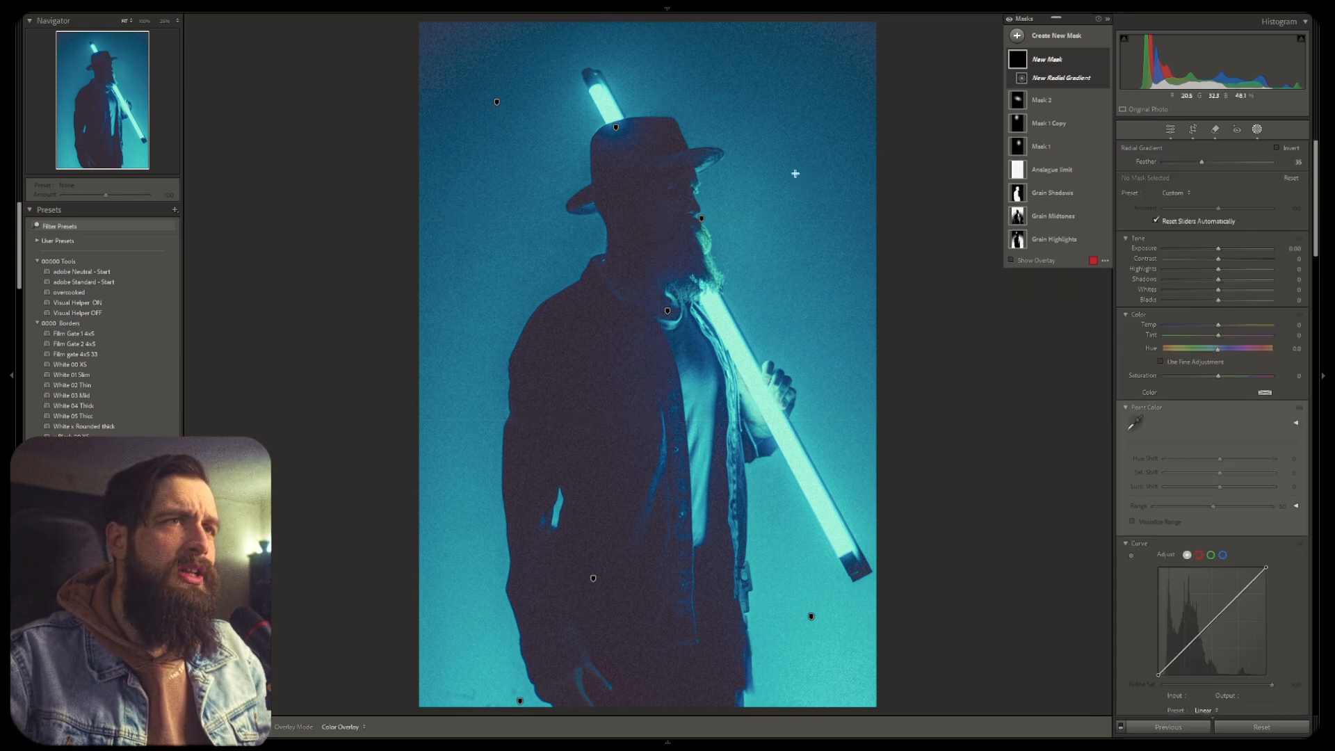
Draw a radial gradient mask around the subject's head and shoulders, then delete the mask
{"action": "mouse_move", "coordinate": [786, 146]}
{"action": "left_mouse_down"}
{"action": "mouse_move", "coordinate": [577, 360]}
{"action": "mouse_move", "coordinate": [680, 273]}
{"action": "left_mouse_up"}
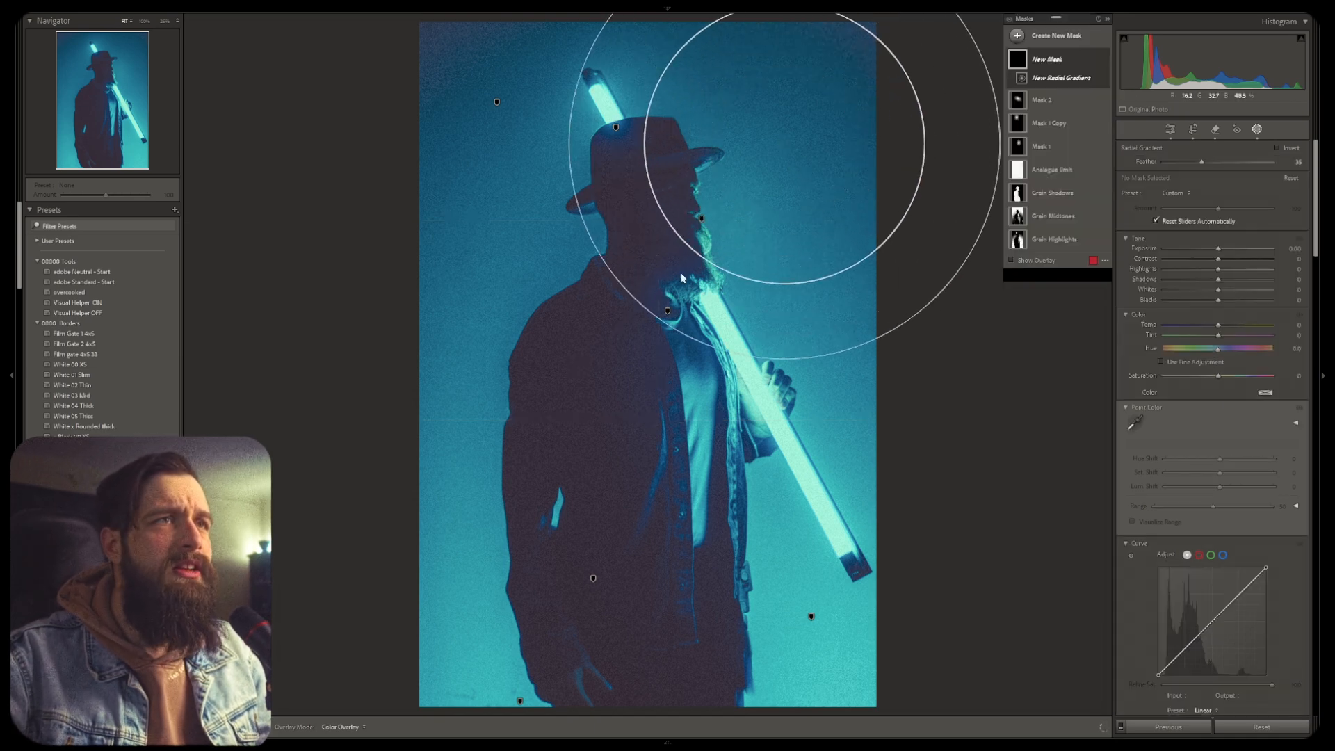
{"action": "left_click_drag", "start_coordinate": [783, 143], "coordinate": [683, 298]}
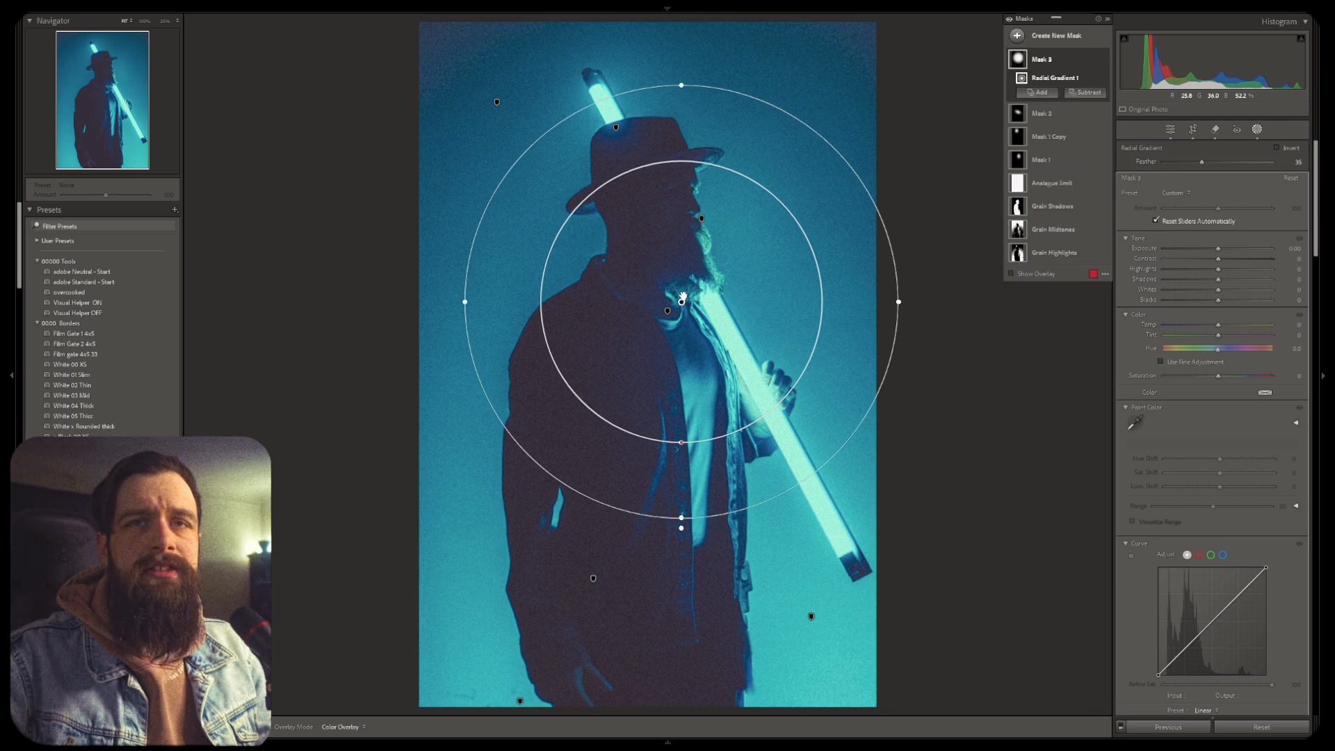
{"action": "key", "text": "Delete"}
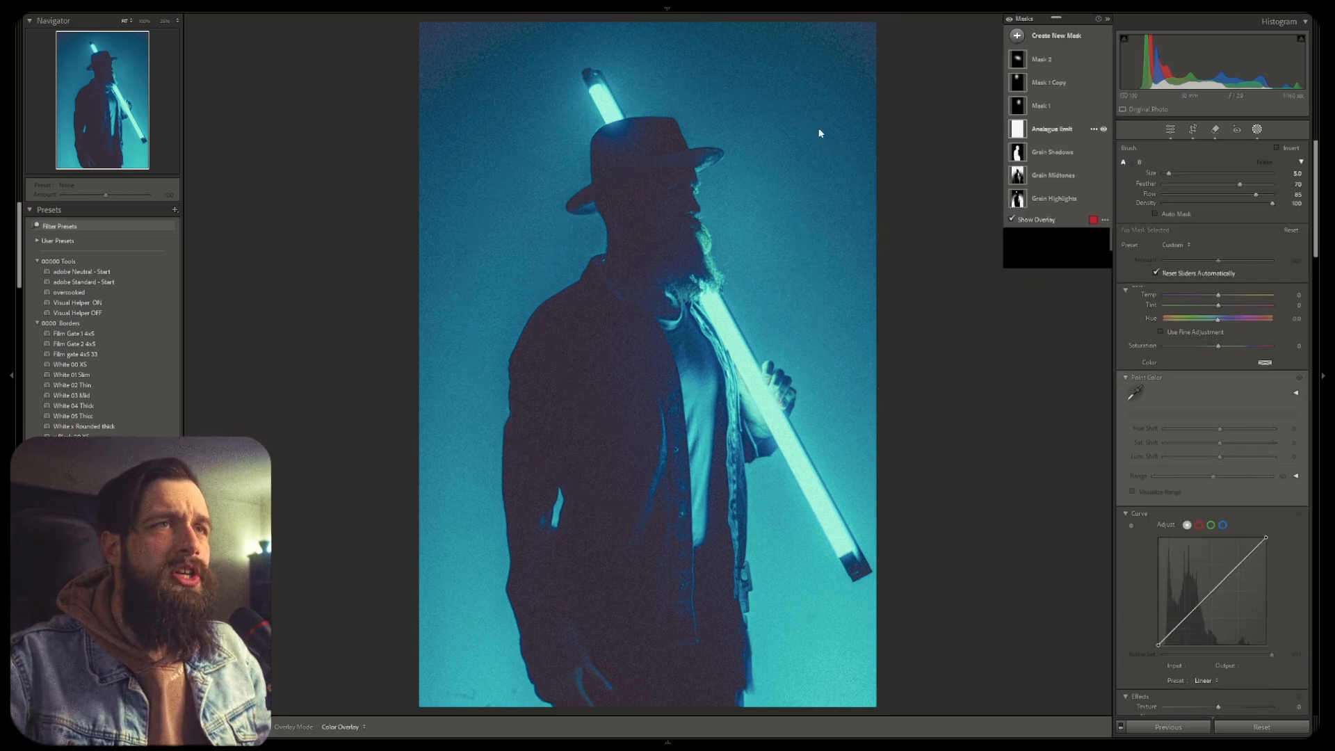
Paint a straight diagonal brush stroke across the subject's head with a brush mask
{"action": "key", "text": "k"}
{"action": "left_click", "coordinate": [806, 89]}
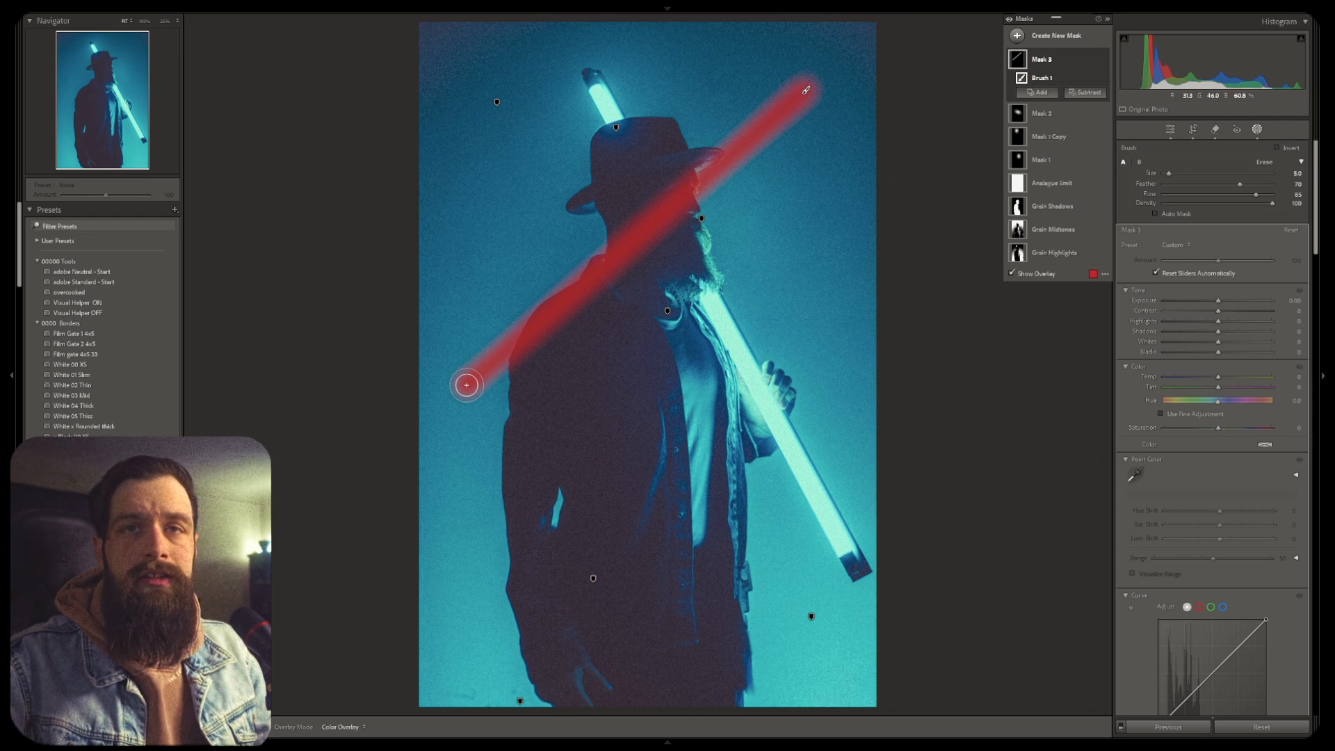
{"action": "left_click", "coordinate": [785, 592], "text": "shift"}
{"action": "left_click", "coordinate": [815, 291], "text": "shift"}
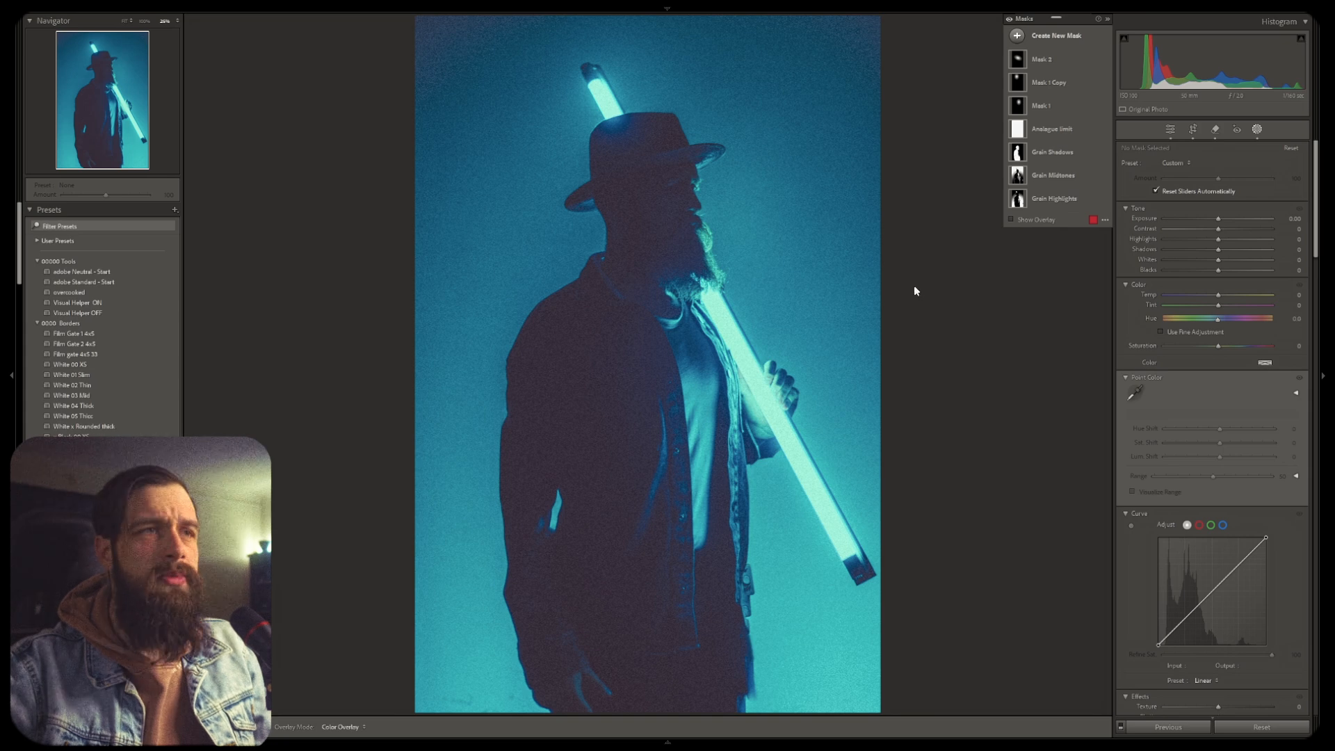
Create a new brush mask on the zoomed-out photo and set the brush size to about 21
{"action": "key", "text": "ctrl+minus"}
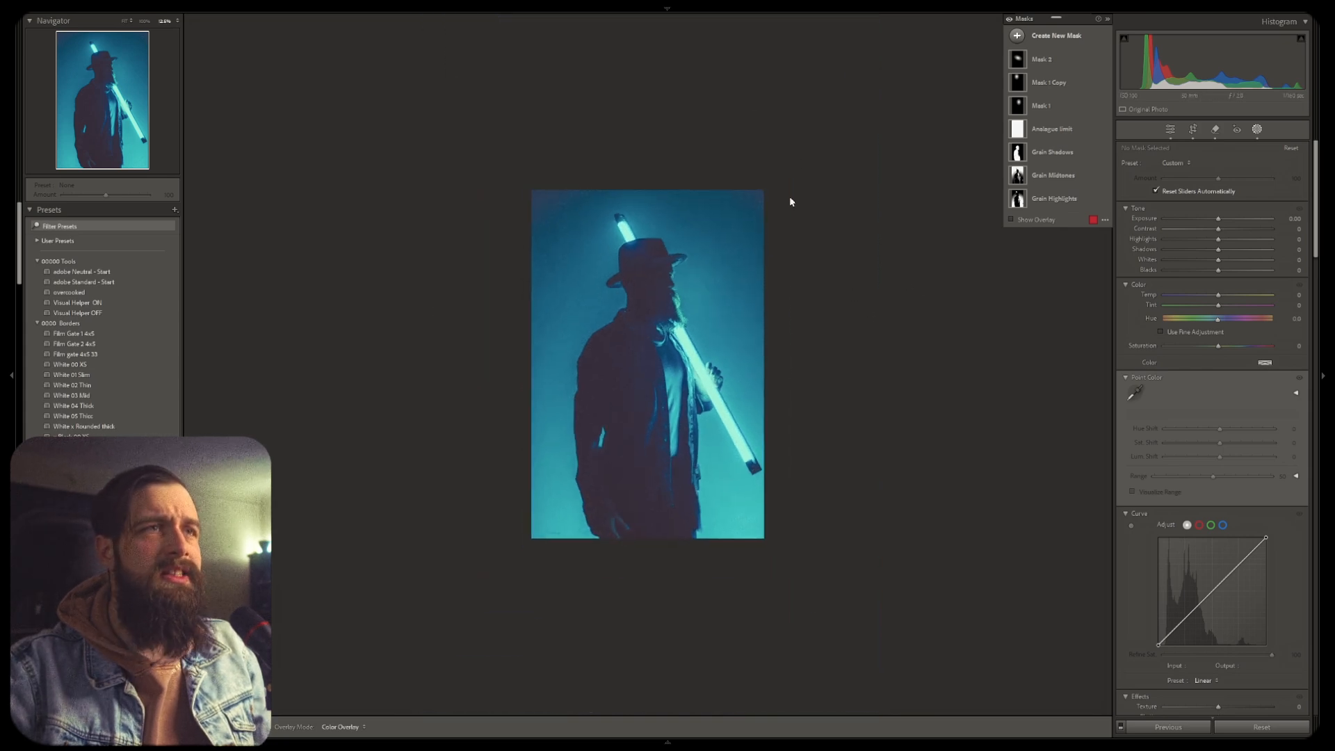
{"action": "left_click", "coordinate": [1017, 37]}
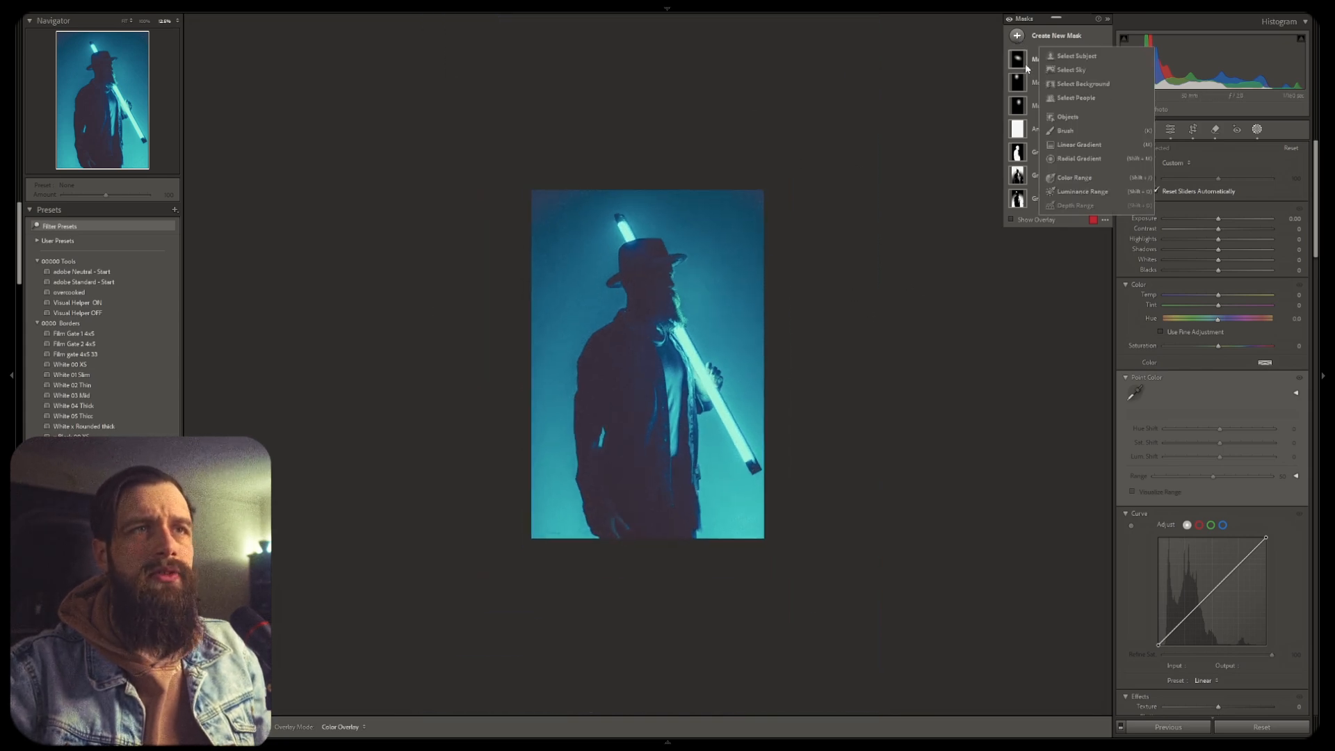
{"action": "left_click", "coordinate": [1068, 130]}
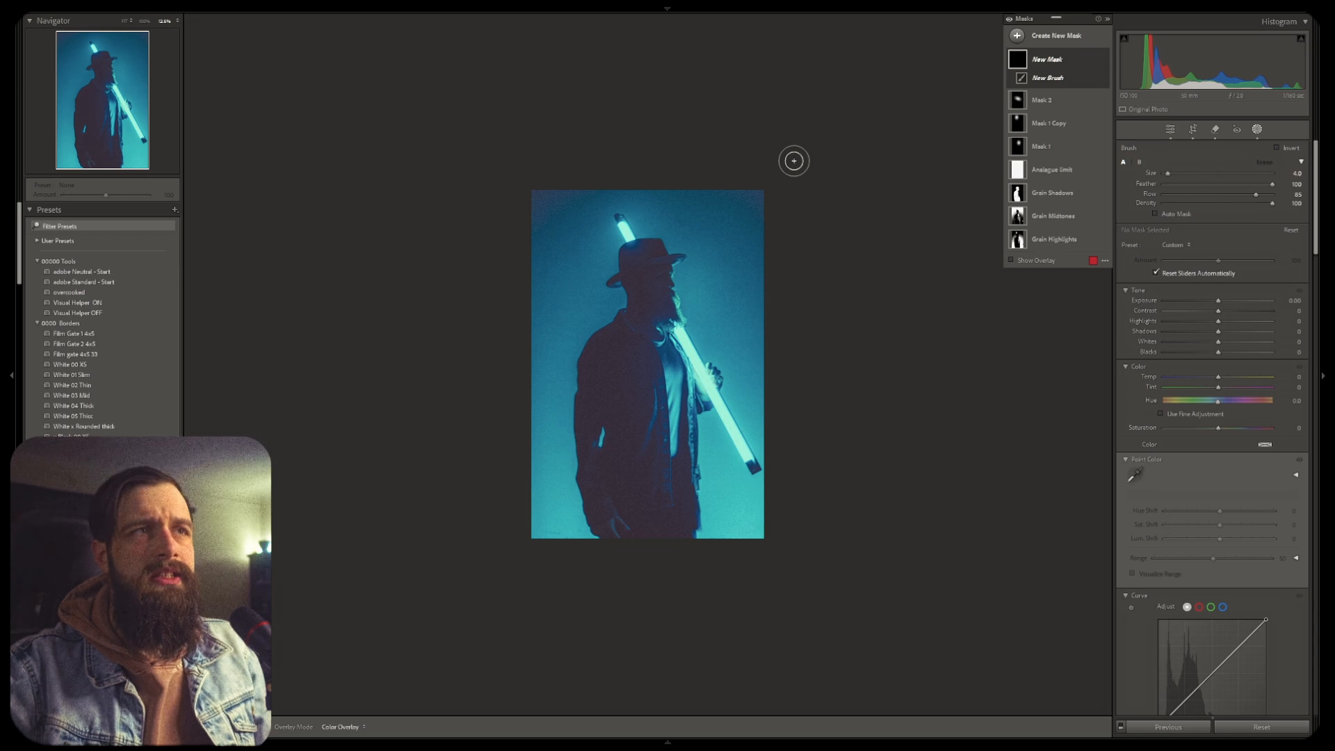
{"action": "key", "text": "bracketleft"}
{"action": "left_click", "coordinate": [784, 166]}
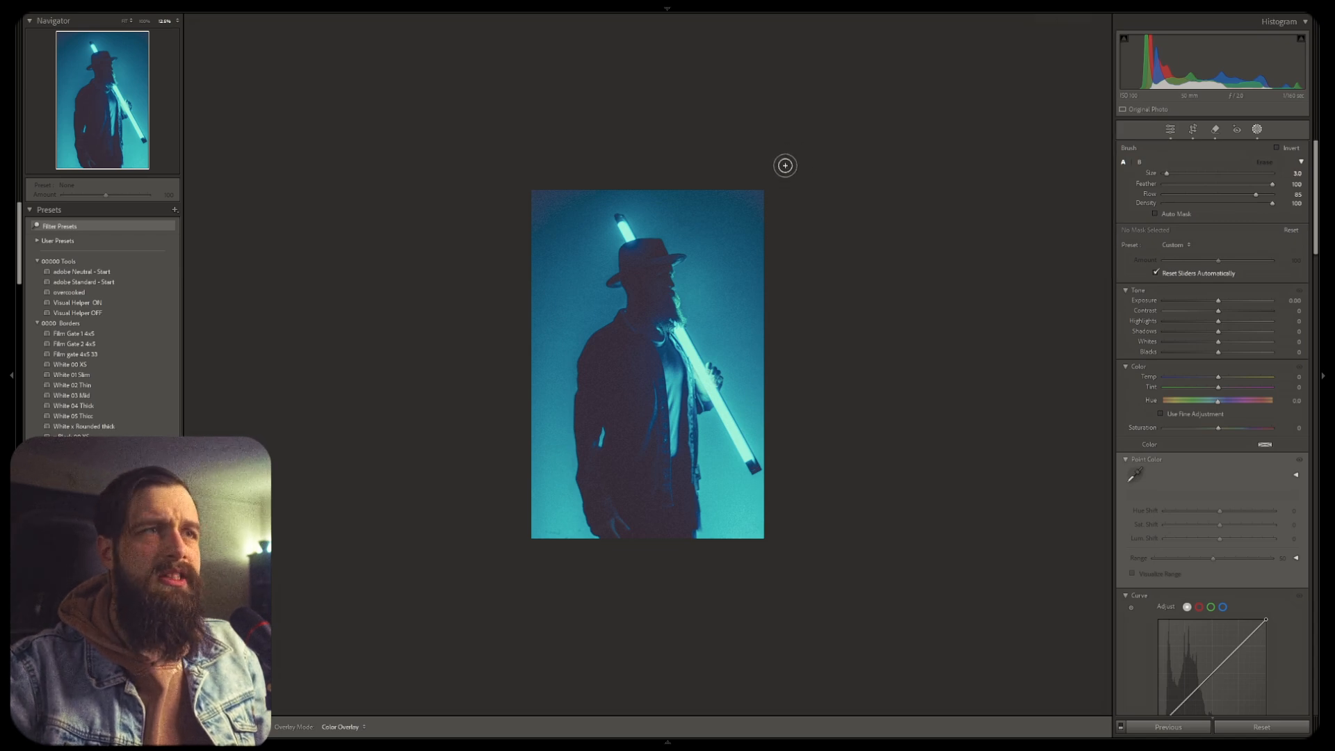
{"action": "scroll", "coordinate": [636, 397], "scroll_direction": "up", "scroll_amount": 9}
{"action": "scroll", "coordinate": [608, 393], "scroll_direction": "up", "scroll_amount": 11}
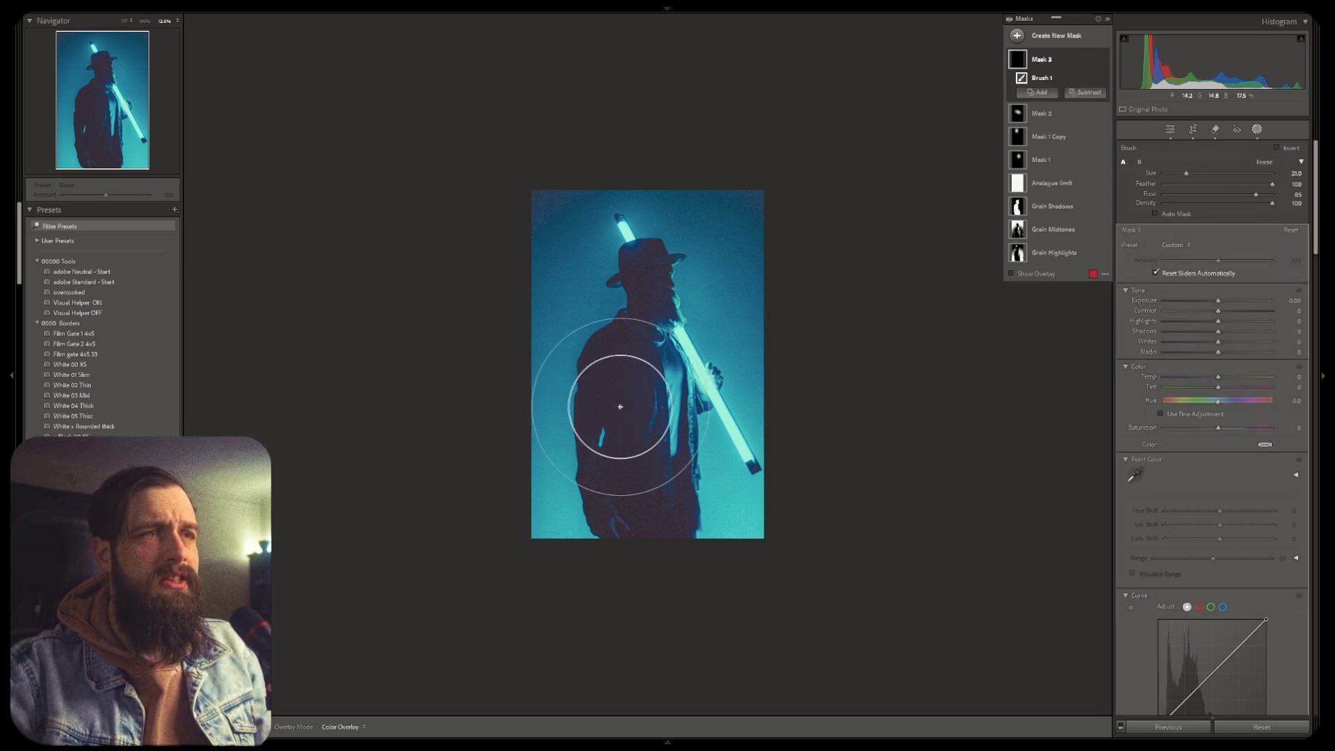
Paint a brush stroke over the subject's upper body and show the mask overlay
{"action": "mouse_move", "coordinate": [605, 418]}
{"action": "left_mouse_down"}
{"action": "mouse_move", "coordinate": [611, 381]}
{"action": "mouse_move", "coordinate": [635, 384]}
{"action": "left_mouse_up"}
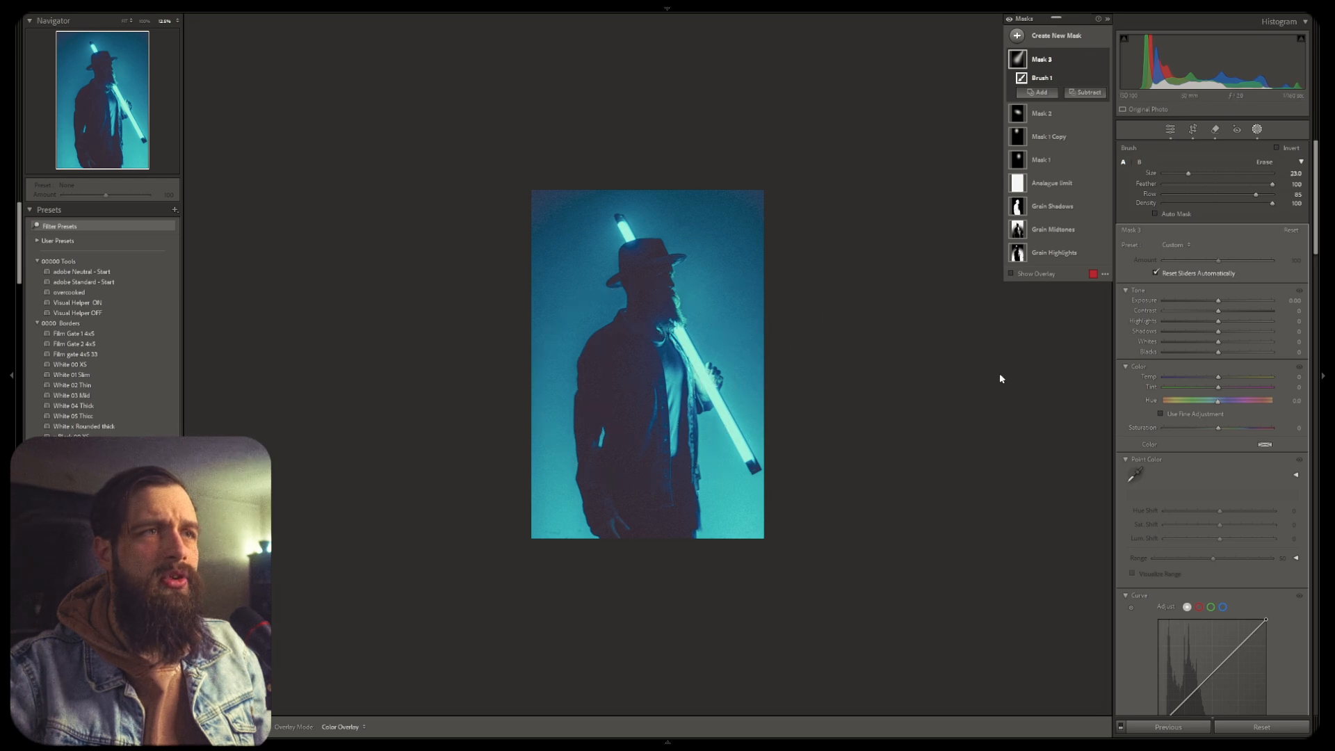
{"action": "key", "text": "o"}
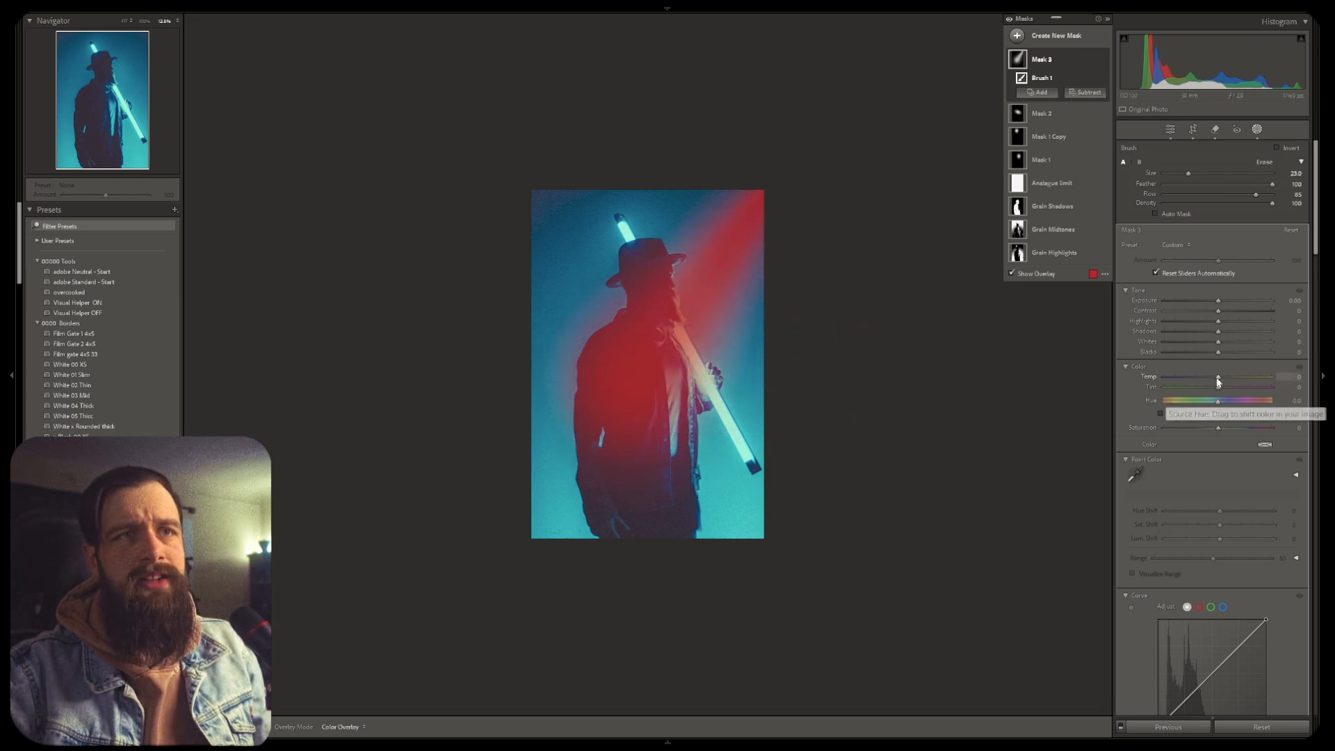
Subtract the subject from the brush mask using Select Subject and raise the mask's Exposure
{"action": "left_click", "coordinate": [1085, 93]}
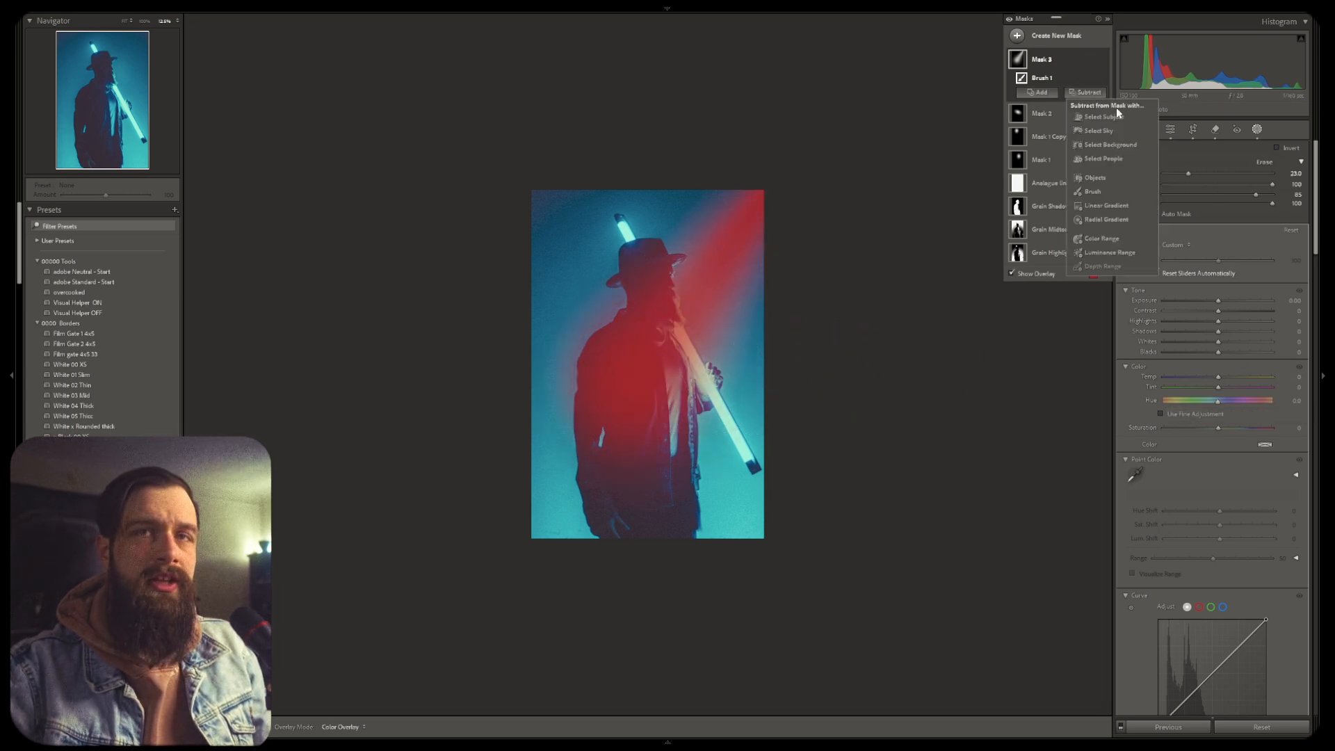
{"action": "left_click", "coordinate": [1105, 116]}
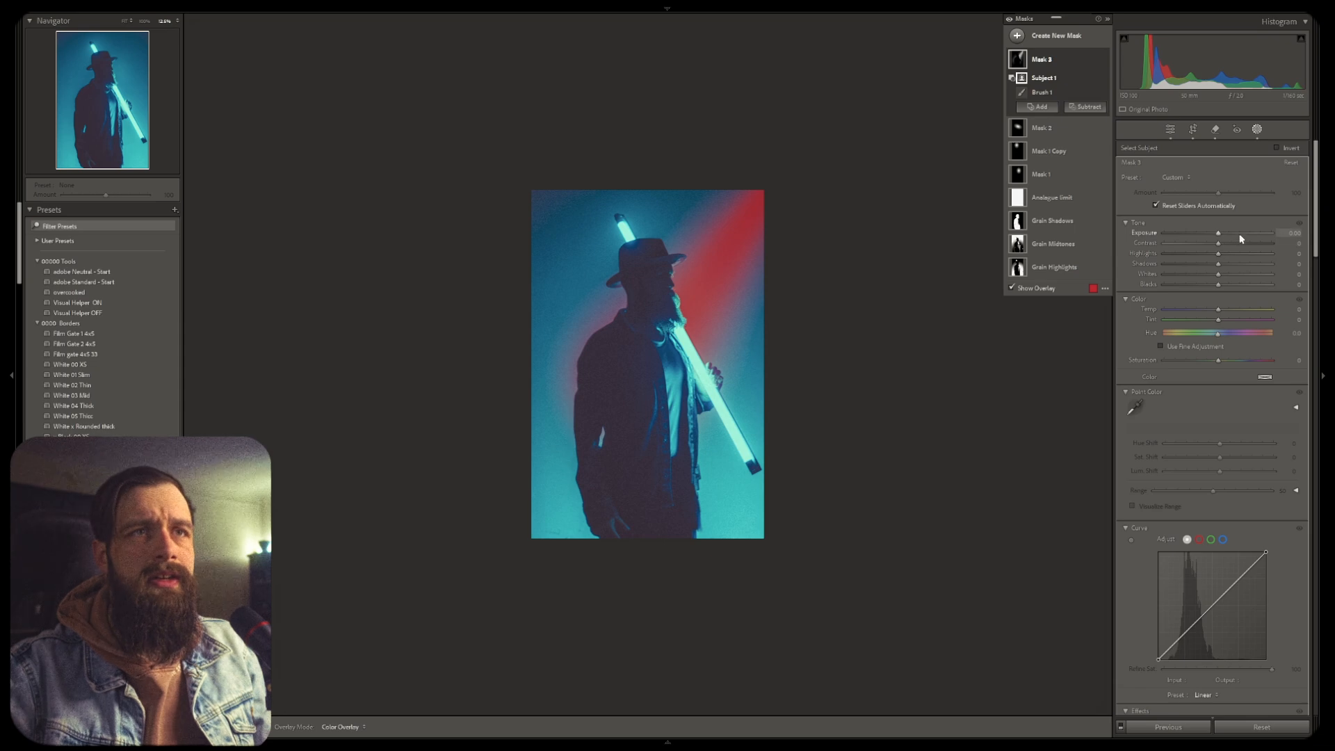
{"action": "left_click_drag", "start_coordinate": [1241, 238], "coordinate": [1243, 238]}
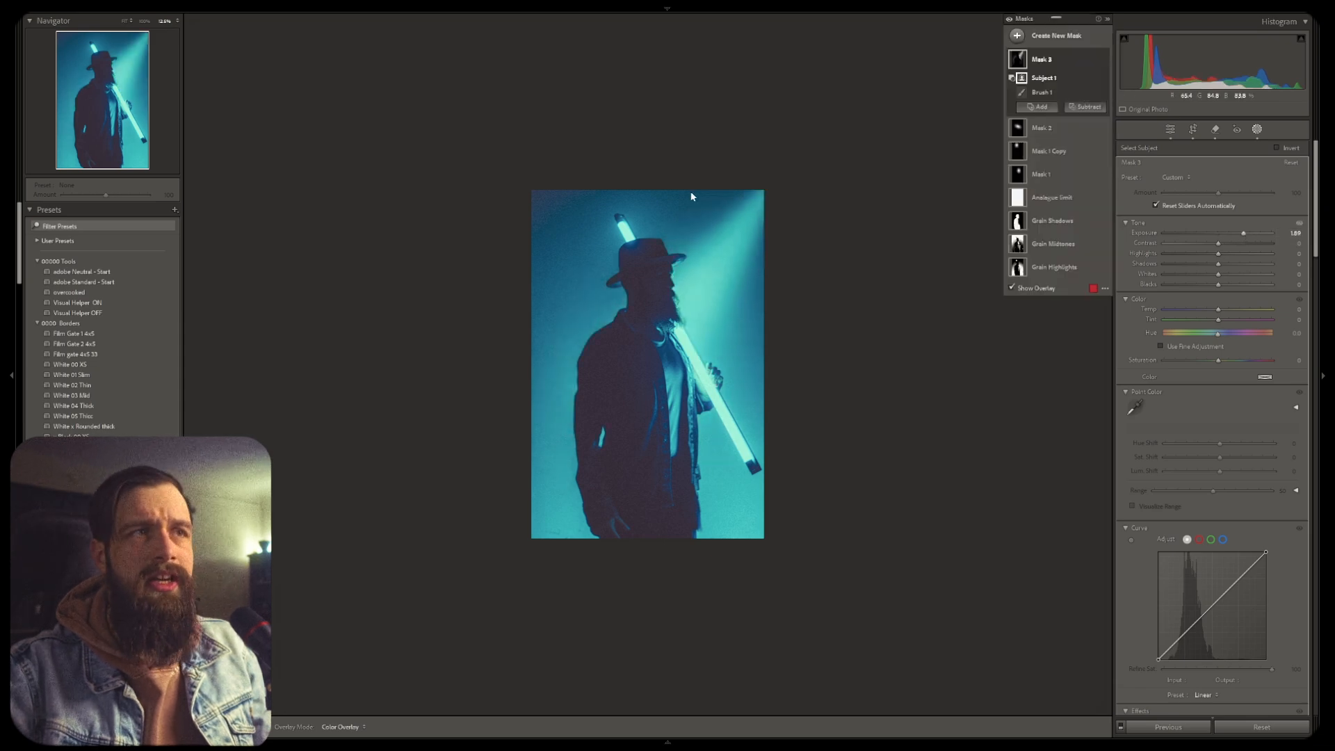